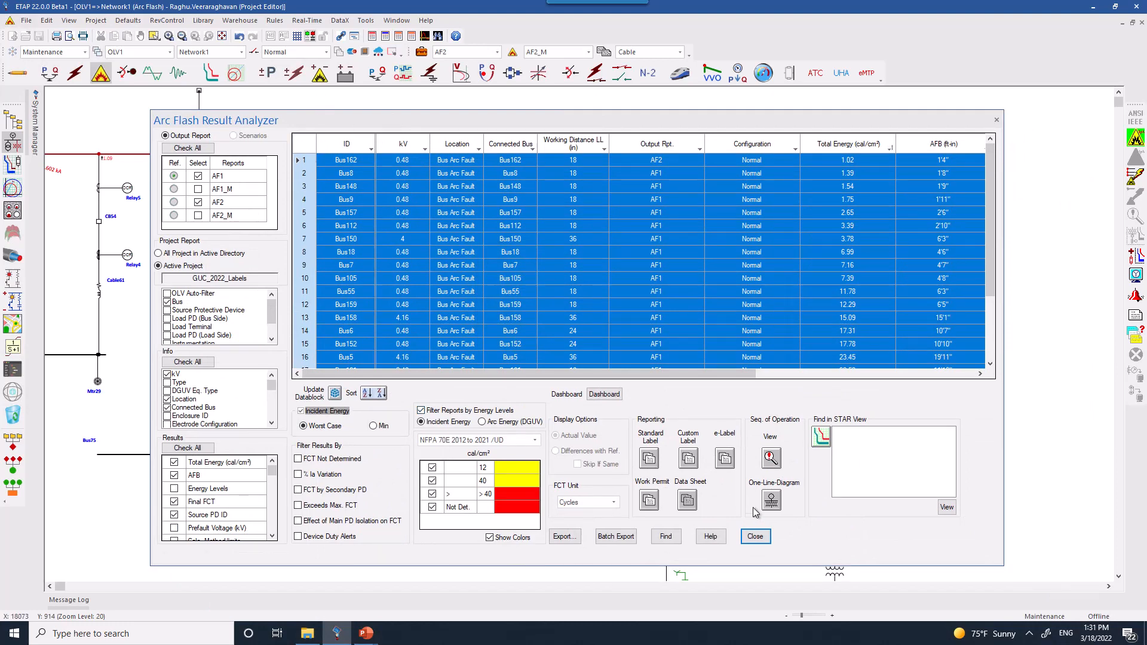
# Start the e-Label editor with Result Analyzer Selections as the label database source and display its label data.
pyautogui.click(730, 464)
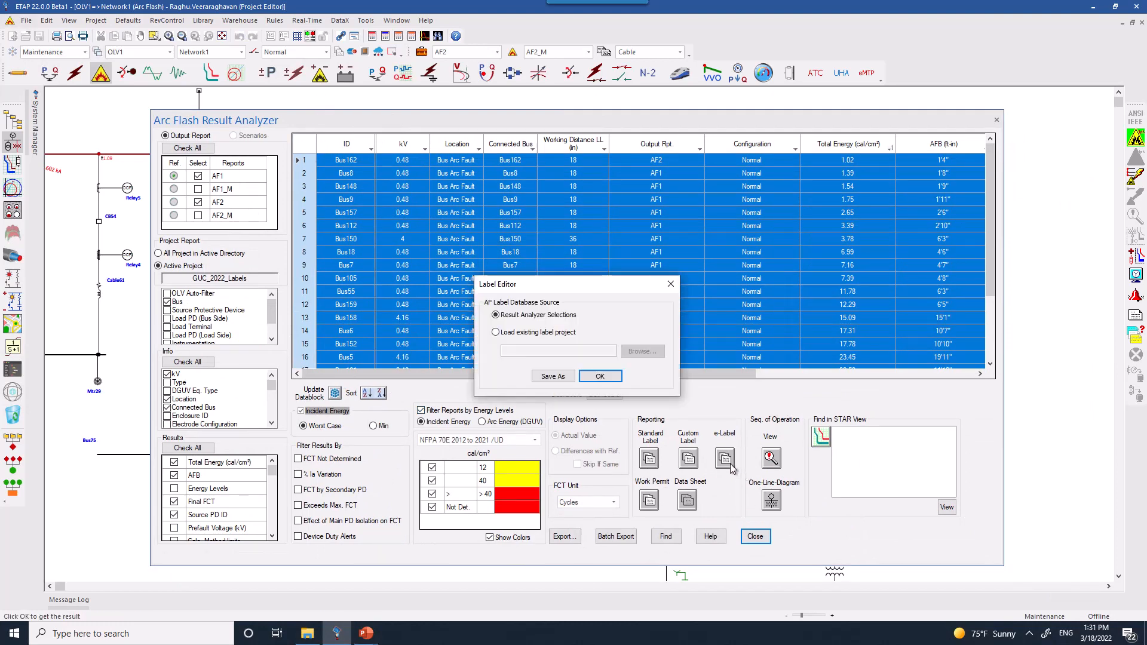
pyautogui.click(601, 376)
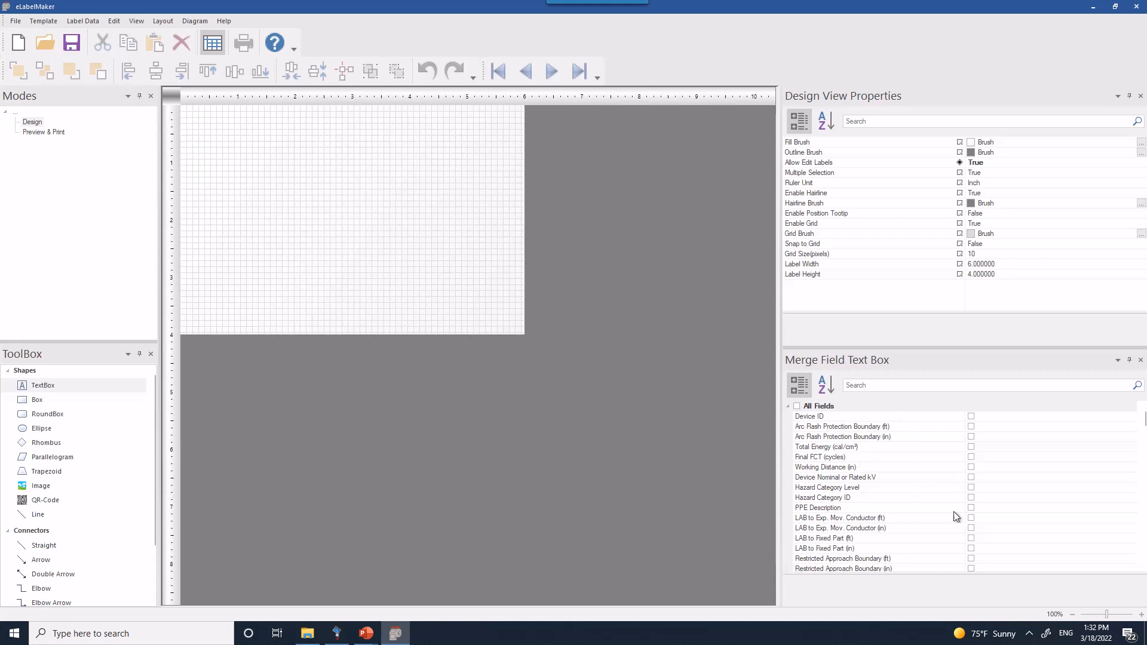
pyautogui.click(77, 23)
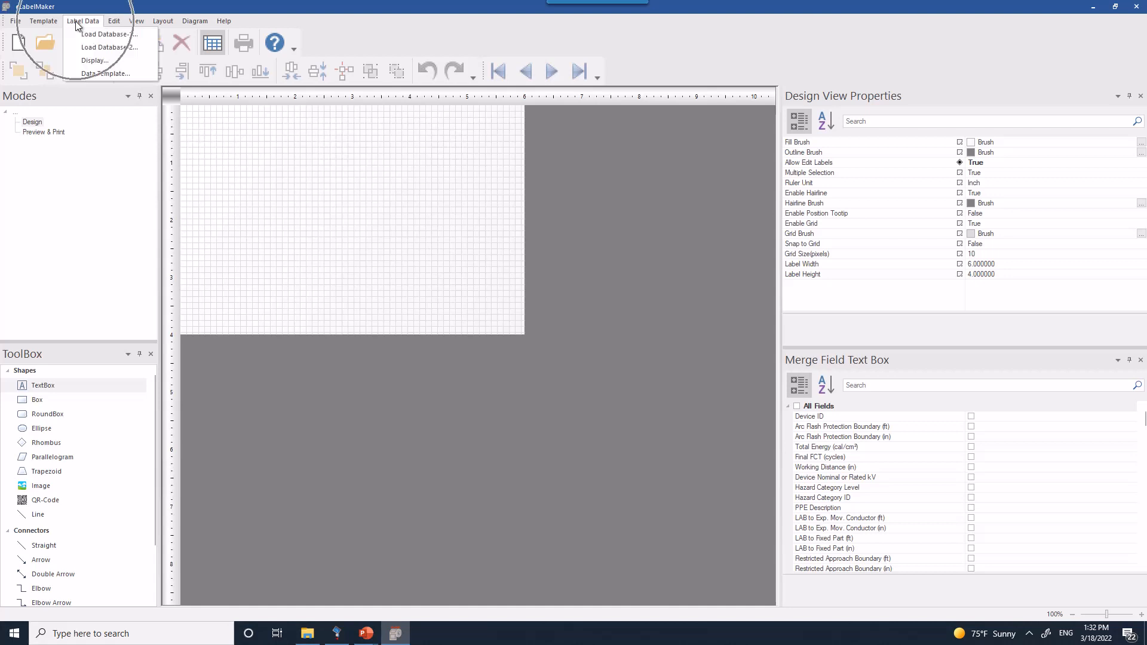
pyautogui.click(84, 62)
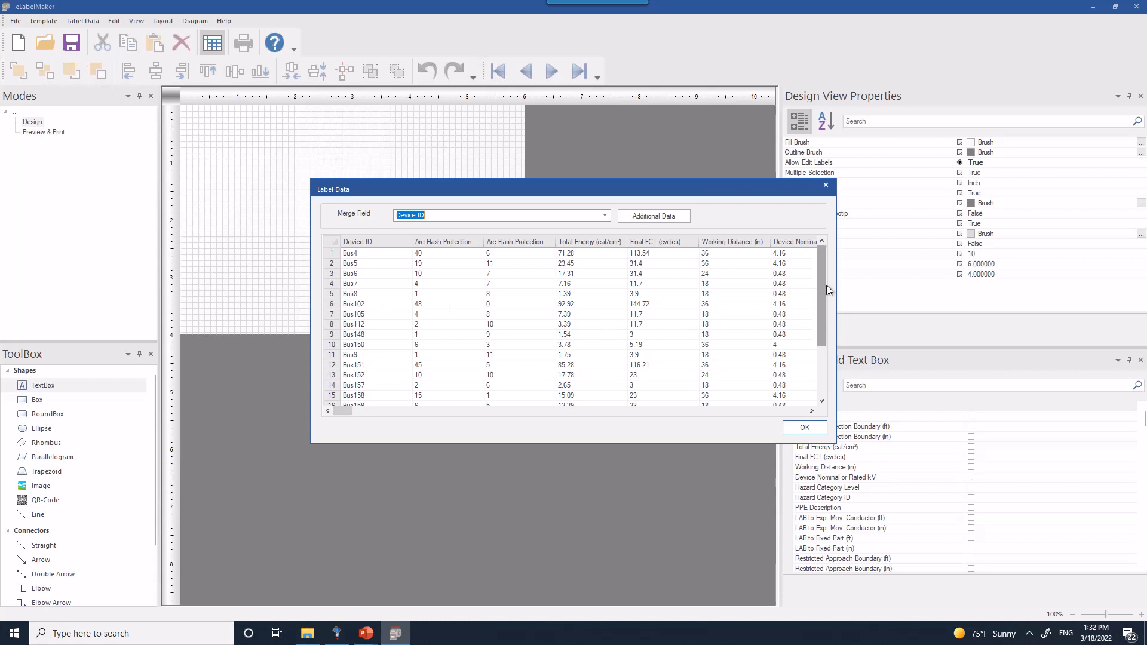
# Examine the label data table and the list of available merge fields, and close the table.
pyautogui.moveTo(824, 285); pyautogui.dragTo(819, 253)
pyautogui.click(604, 215)
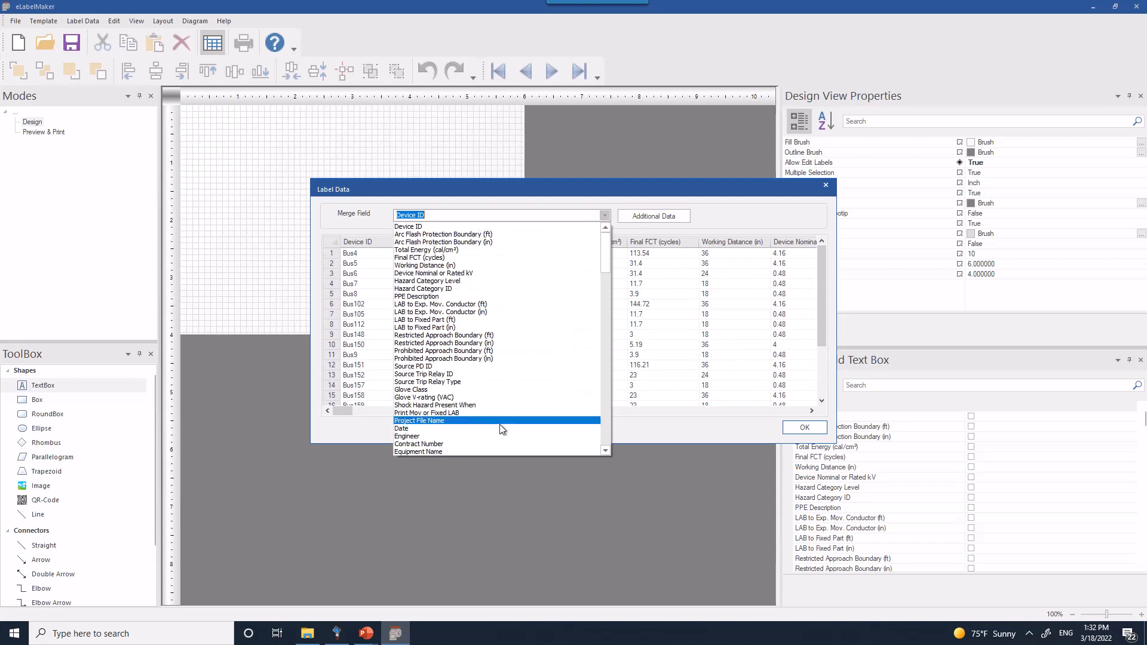
pyautogui.scroll(-20, 504, 357)
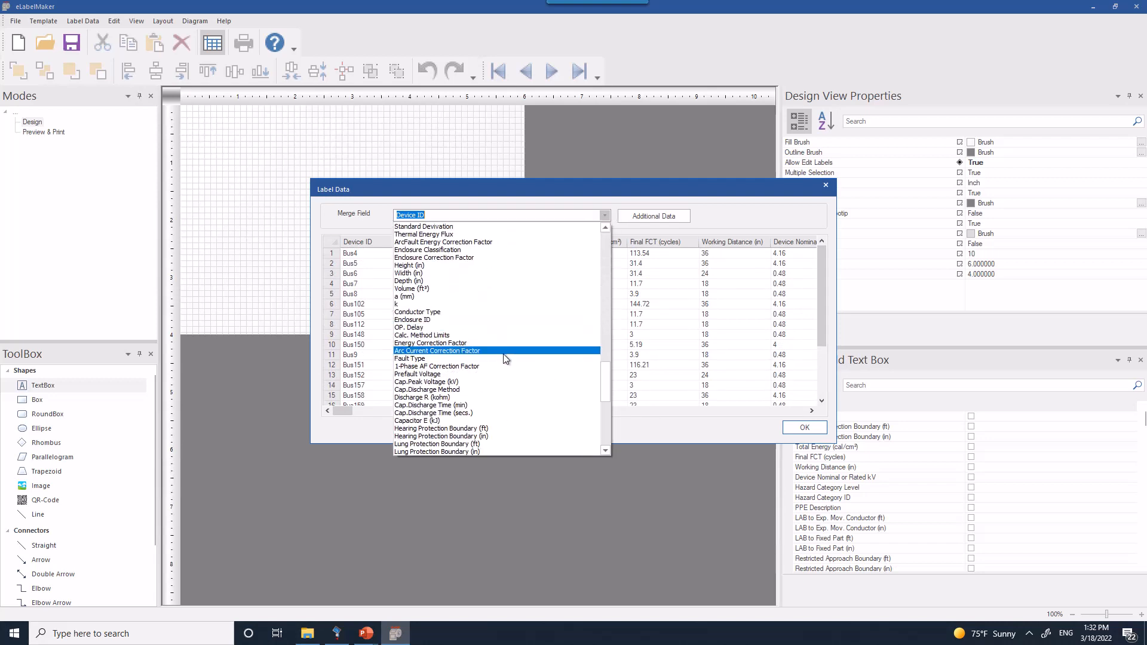
pyautogui.scroll(15, 504, 359)
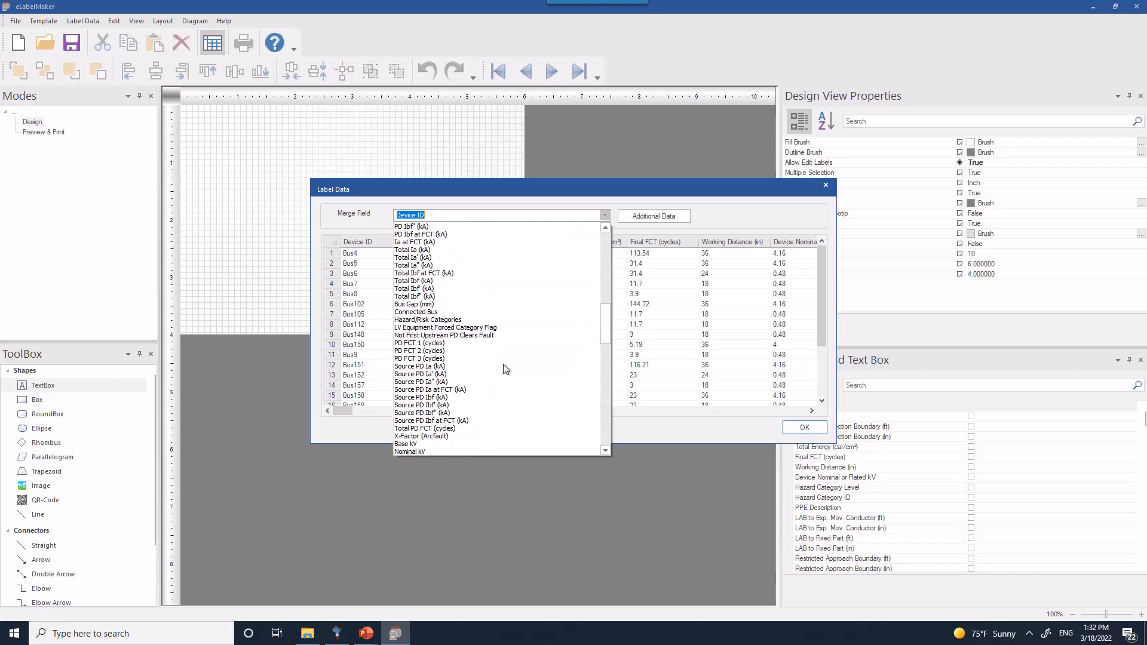
pyautogui.scroll(10, 504, 369)
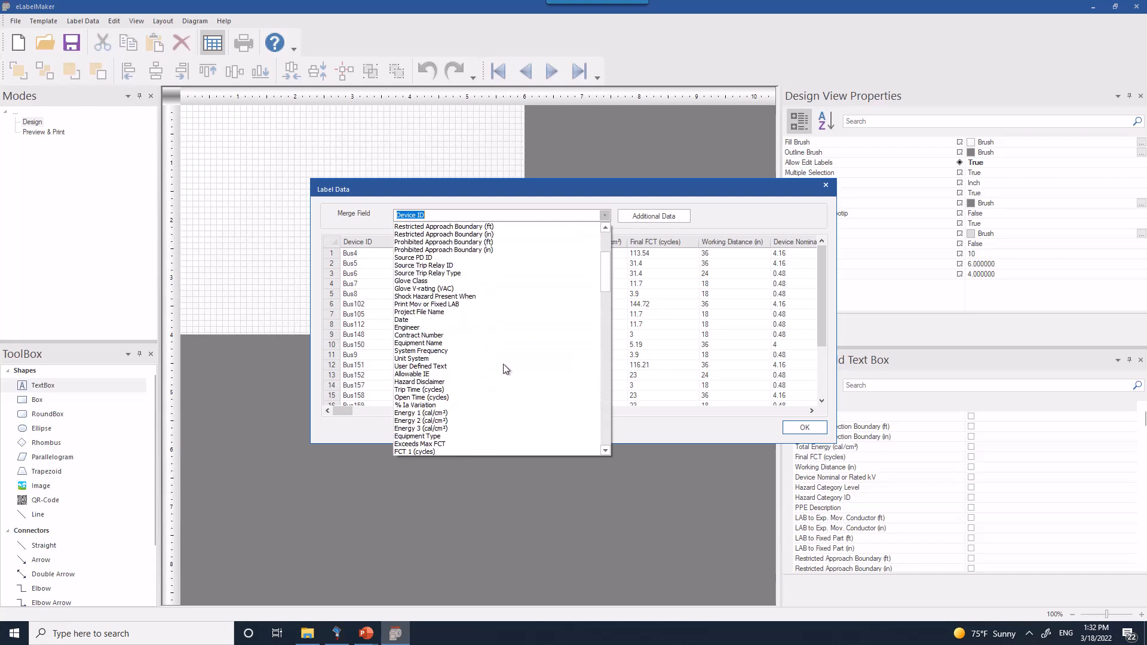
pyautogui.click(607, 206)
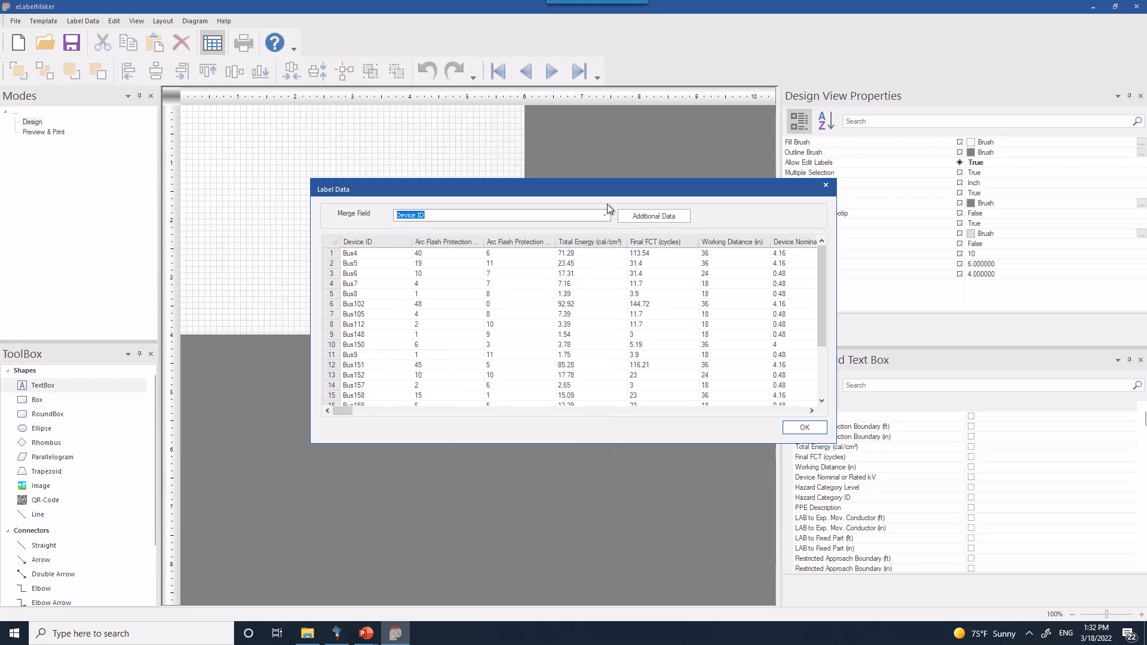
pyautogui.click(795, 430)
pyautogui.click(795, 429)
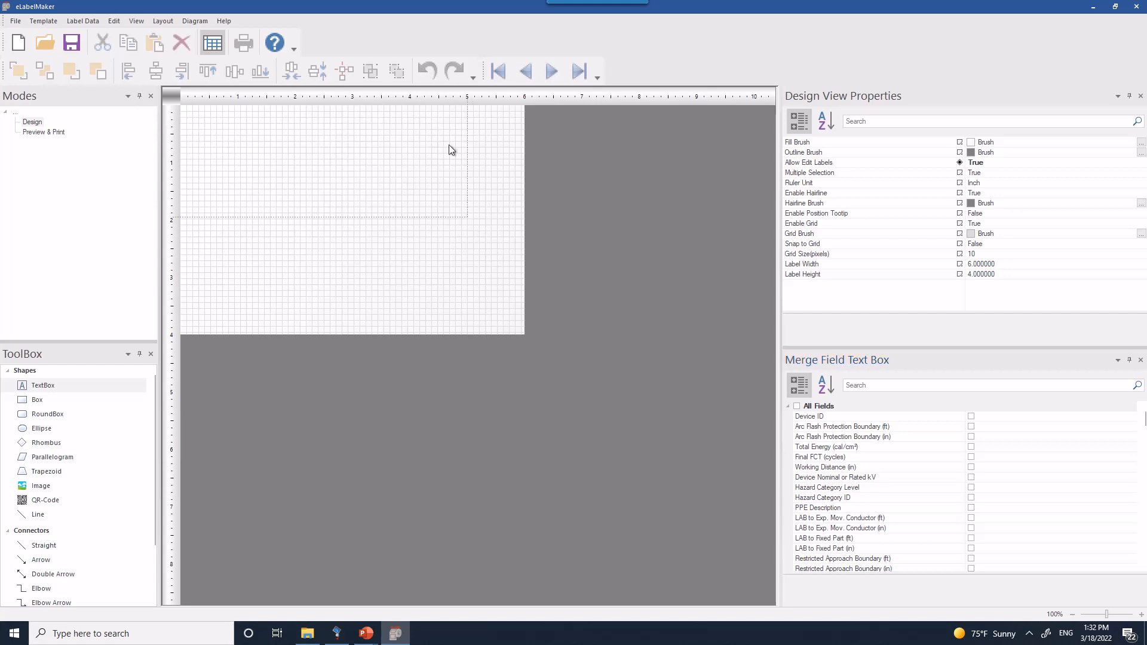
# Inspect the Label Width and Label Height properties of the design view.
pyautogui.click(851, 266)
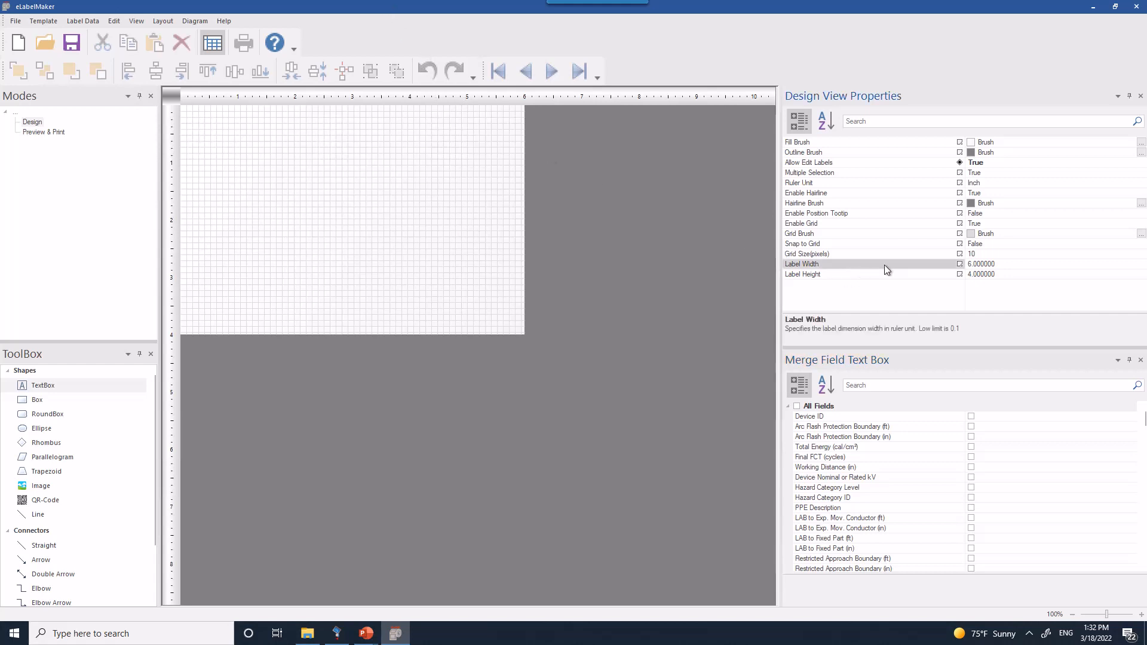
pyautogui.click(1042, 270)
pyautogui.click(1044, 277)
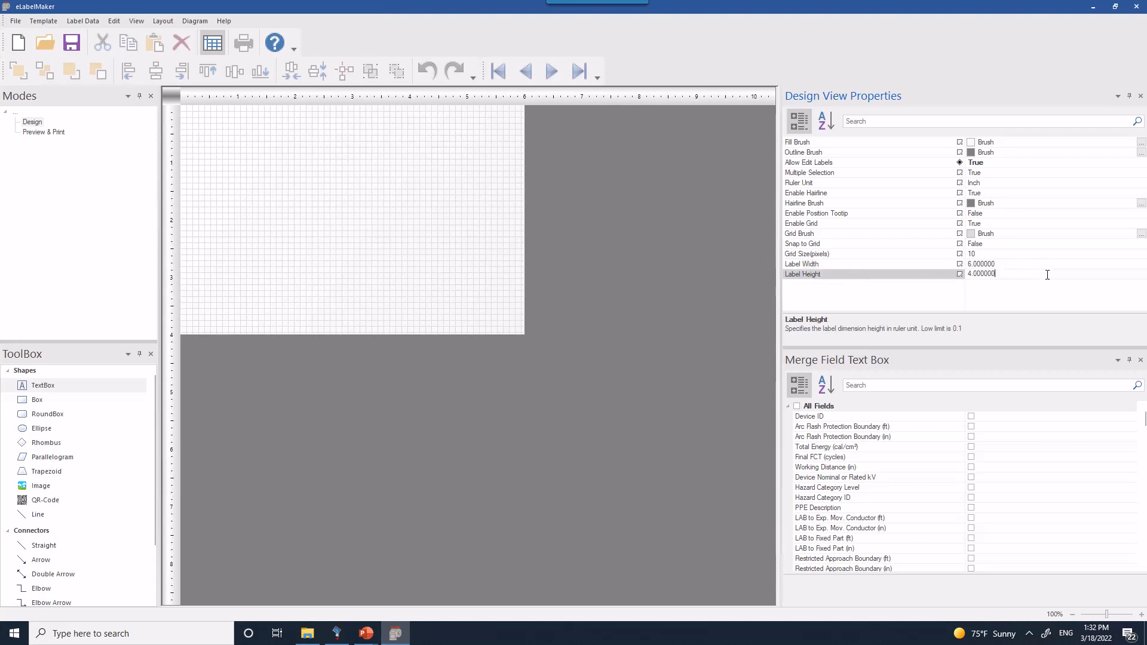
pyautogui.click(1049, 268)
pyautogui.click(1049, 270)
pyautogui.click(1017, 264)
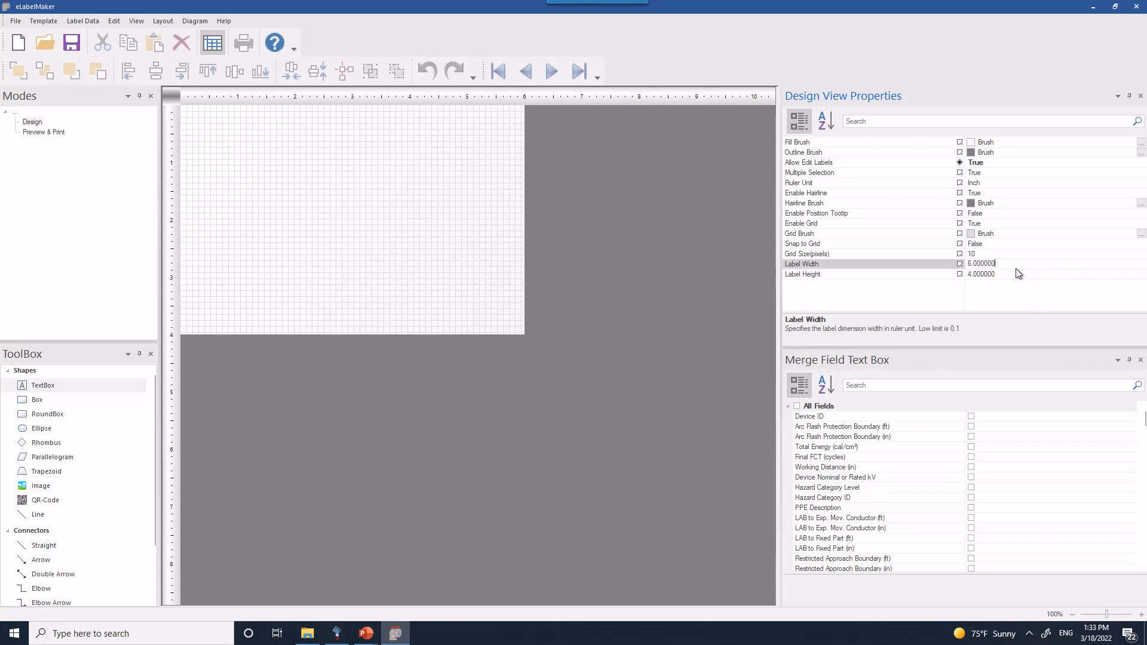
pyautogui.click(1012, 274)
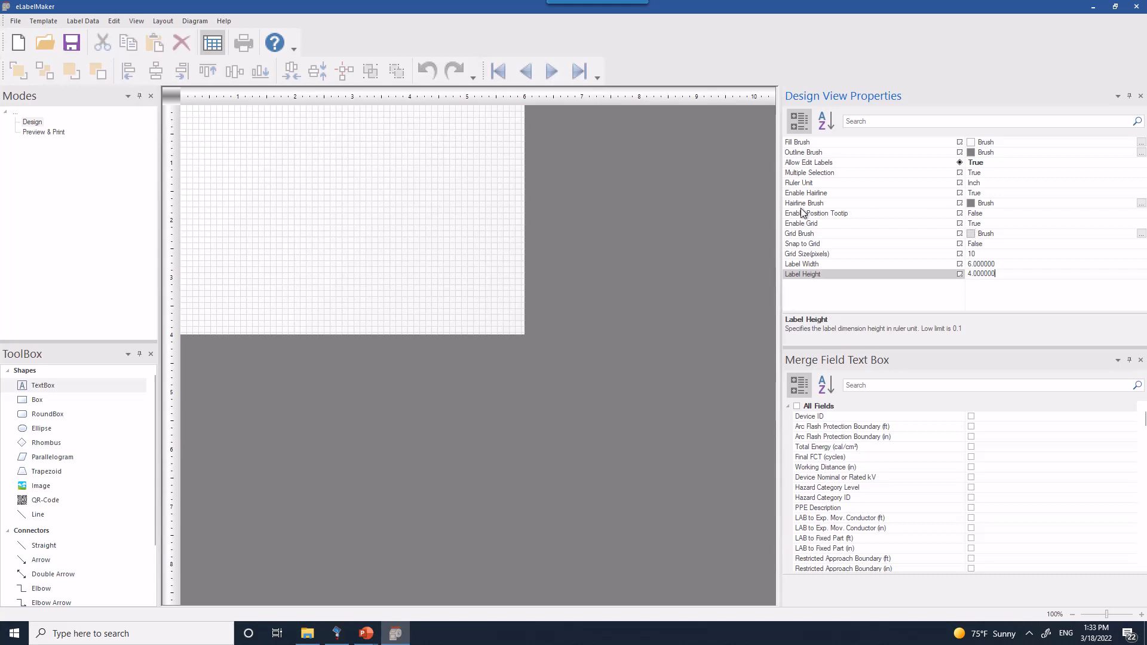
# Switch the design view's ruler unit to CM and back to Inch.
pyautogui.click(846, 183)
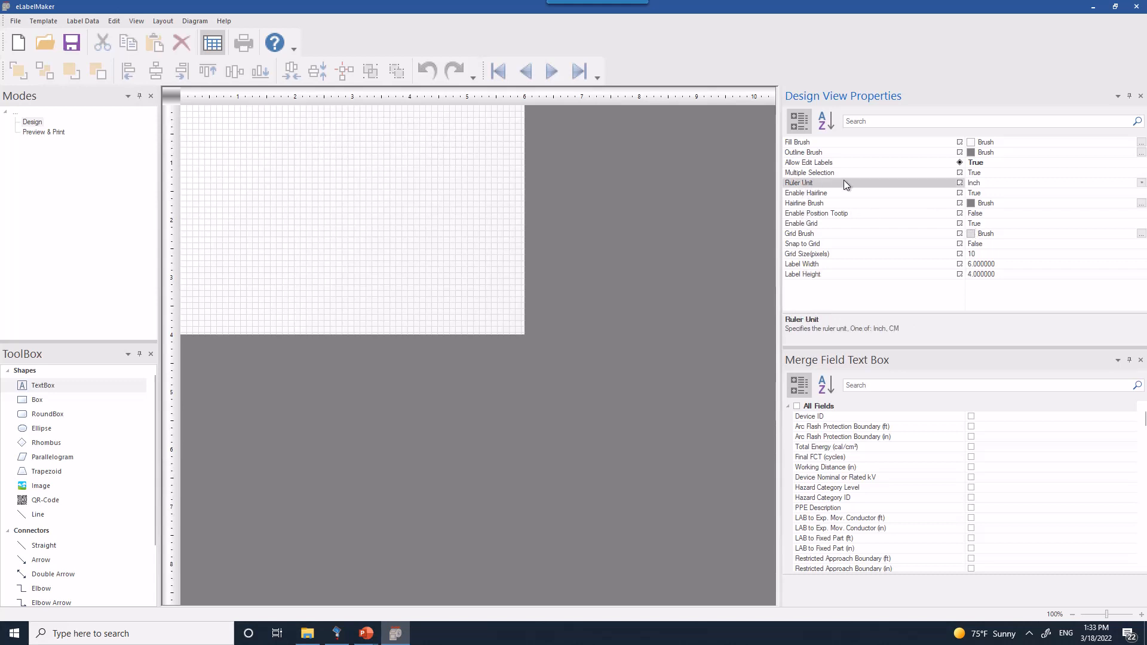
pyautogui.click(1141, 183)
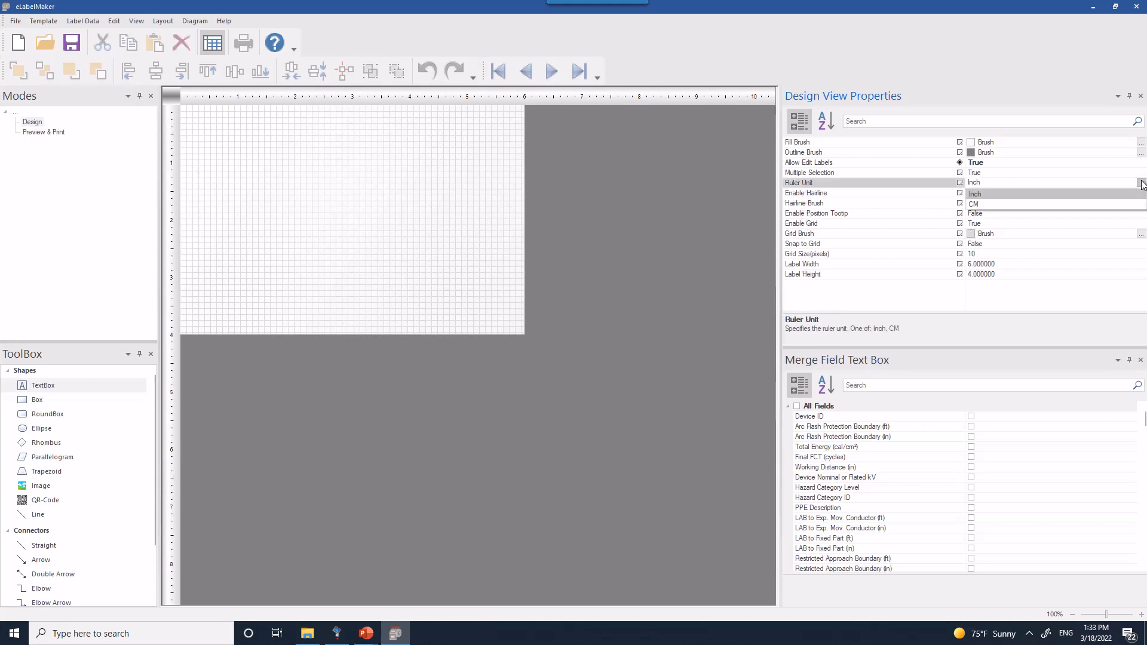
pyautogui.click(1003, 206)
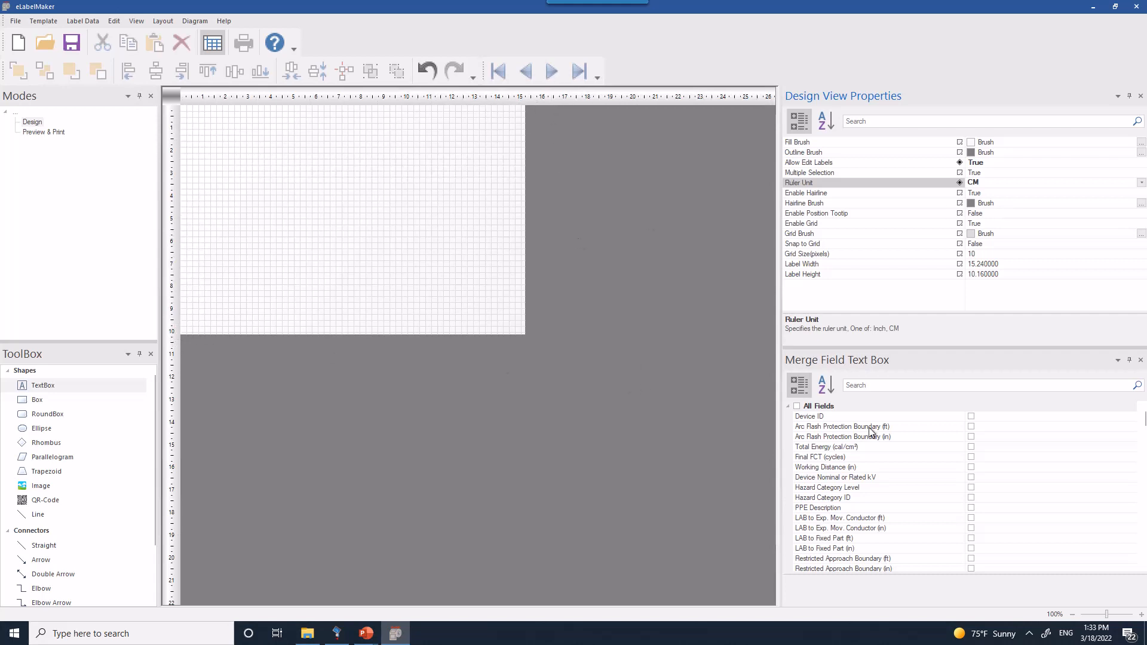
pyautogui.click(1139, 183)
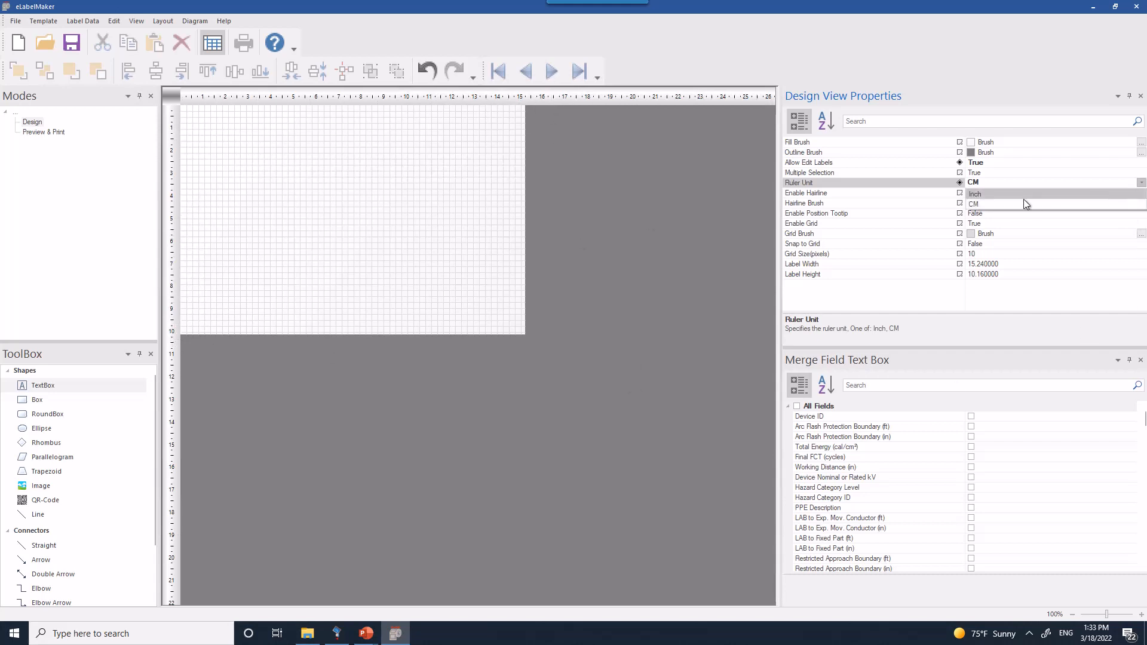
pyautogui.click(1014, 195)
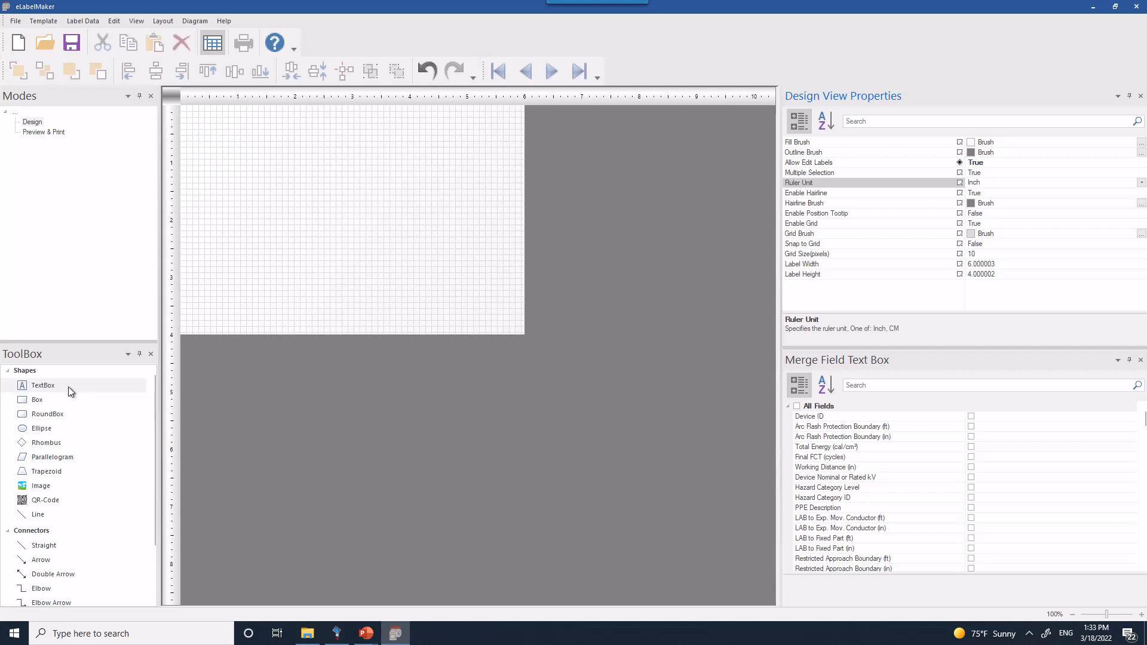
# Place a text box near the label's upper edge reading "Arc Flash Hazard Present Appropriate PPE required".
pyautogui.moveTo(48, 385); pyautogui.dragTo(326, 136)
pyautogui.doubleClick(353, 146)
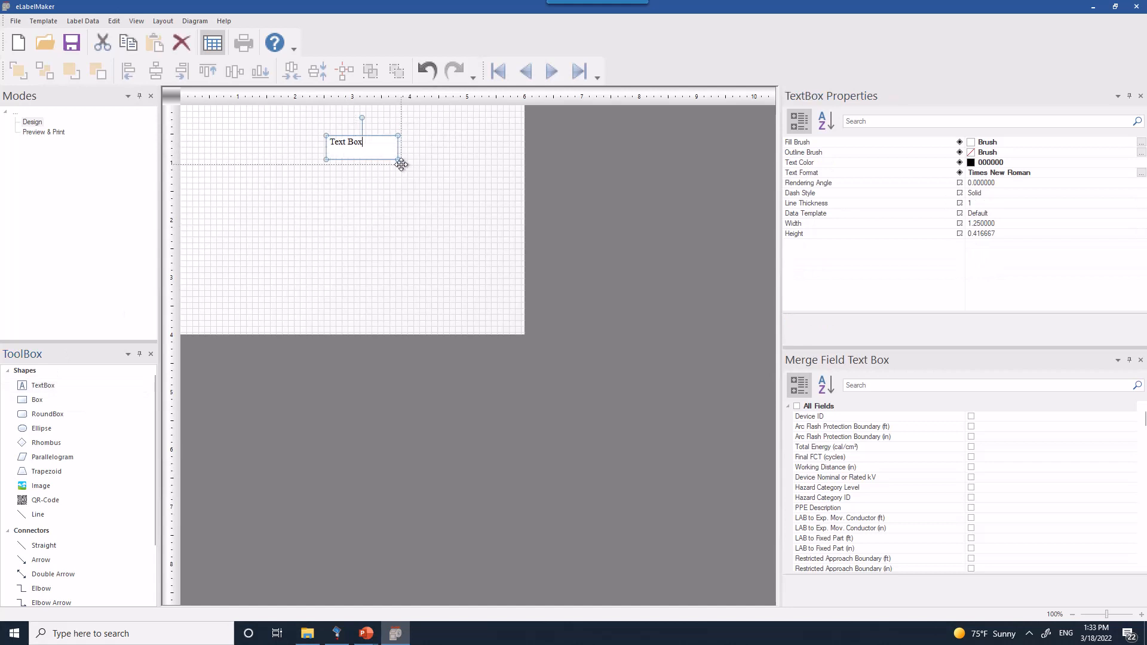
pyautogui.press('BackSpace')
pyautogui.press('BackSpace')
pyautogui.press('BackSpace')
pyautogui.press('BackSpace')
pyautogui.press('BackSpace')
pyautogui.press('BackSpace')
pyautogui.write('Arc Flash Hazard Present Appropriate PPE required')
pyautogui.click(353, 195)
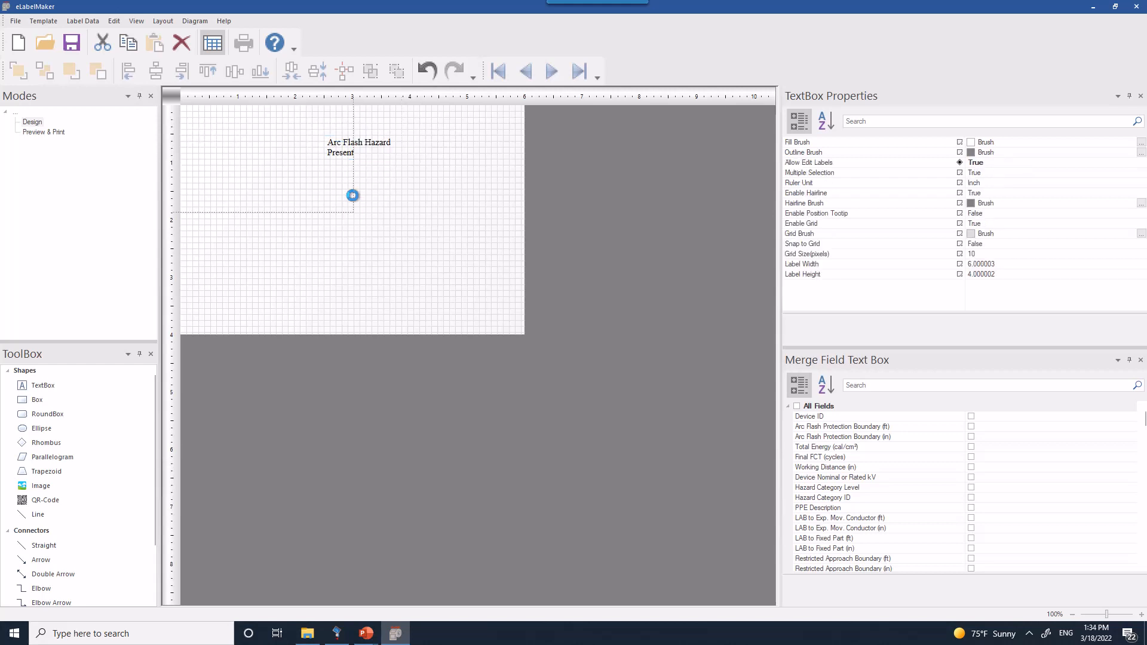
# Set the arc flash warning text box's width to 2.5 inches.
pyautogui.click(358, 144)
pyautogui.click(1048, 220)
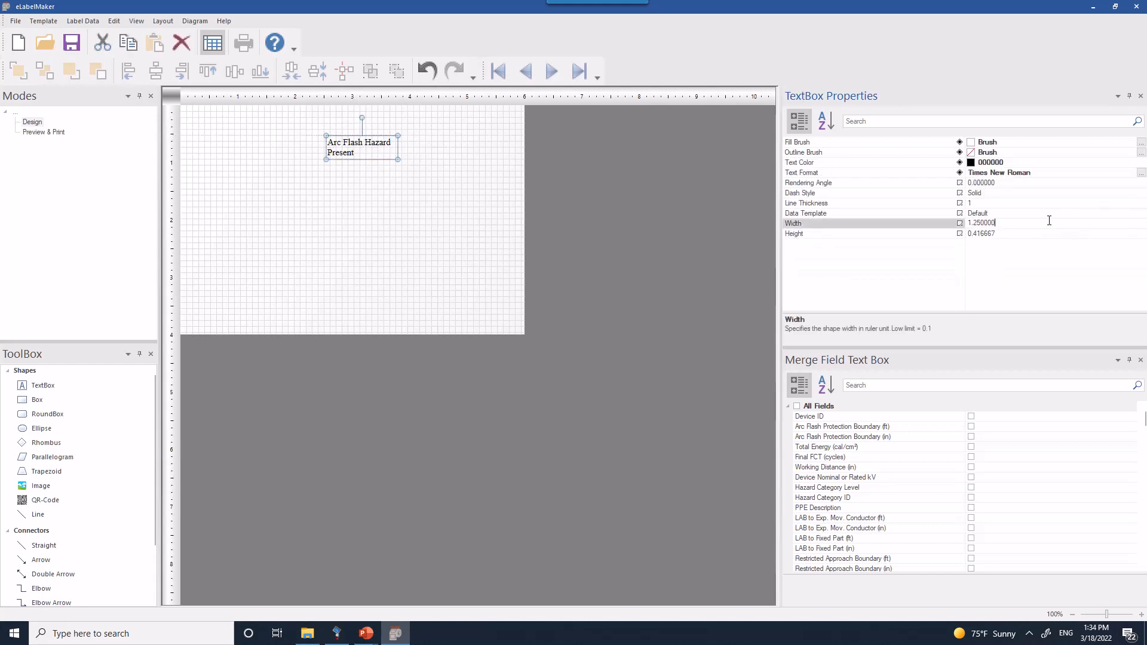
pyautogui.click(1048, 221)
pyautogui.write('2.5')
pyautogui.press('Return')
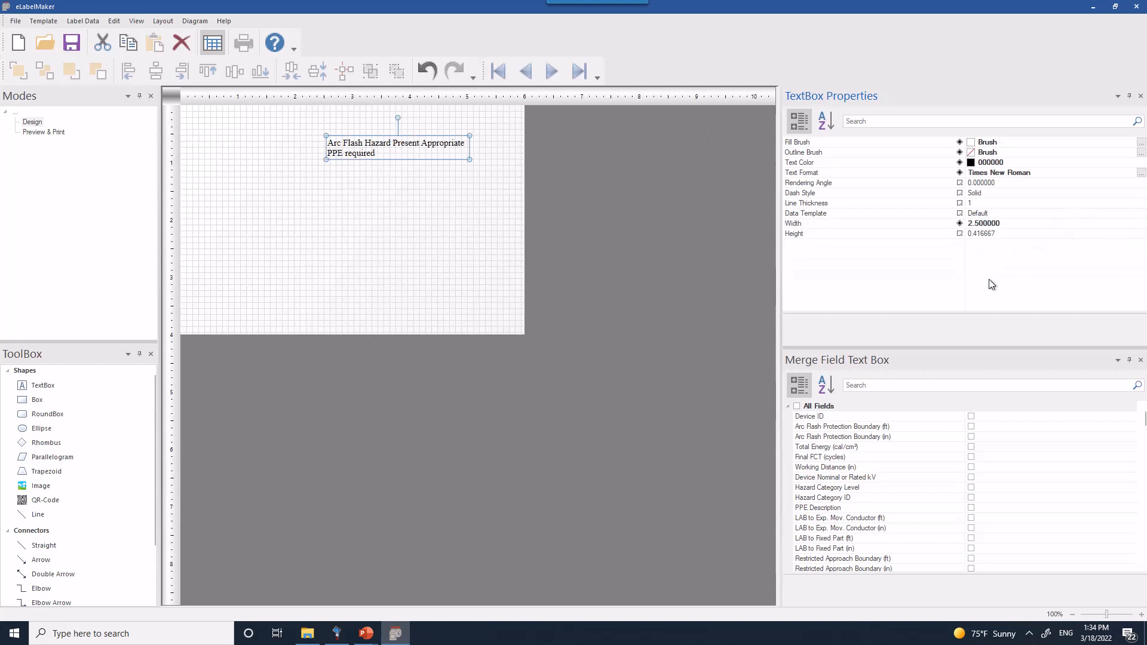
# Set the warning text box's width to 5.5 inches and move it toward the label's left edge to fit within the label.
pyautogui.click(998, 235)
pyautogui.click(999, 222)
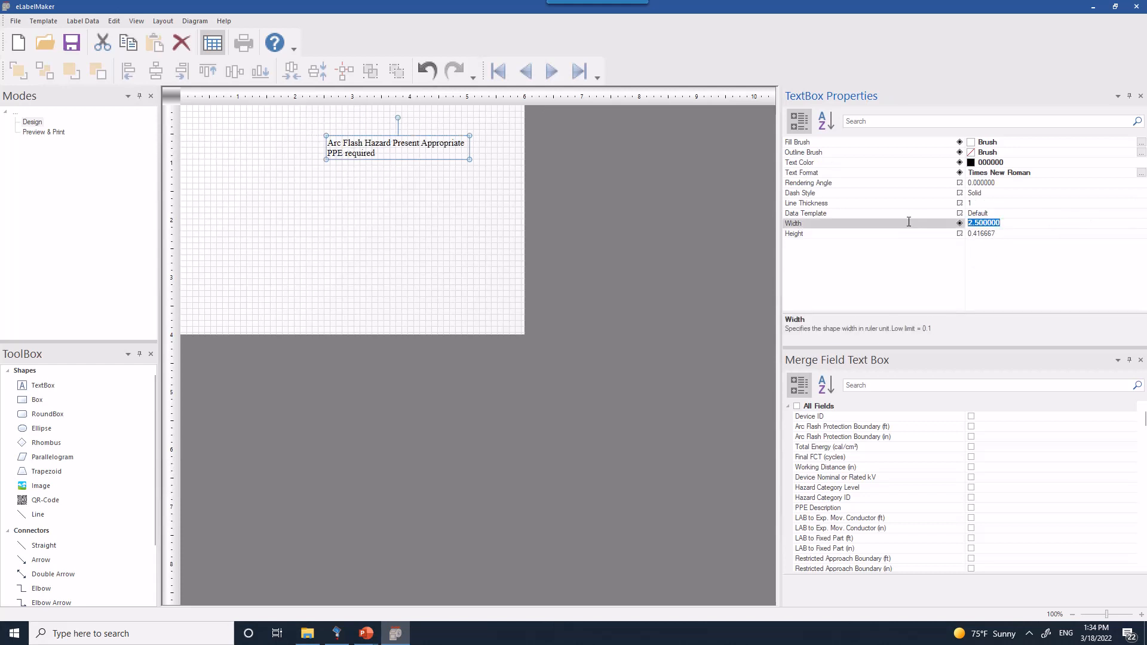
pyautogui.write('5.5')
pyautogui.press('Return')
pyautogui.moveTo(401, 135); pyautogui.dragTo(279, 134)
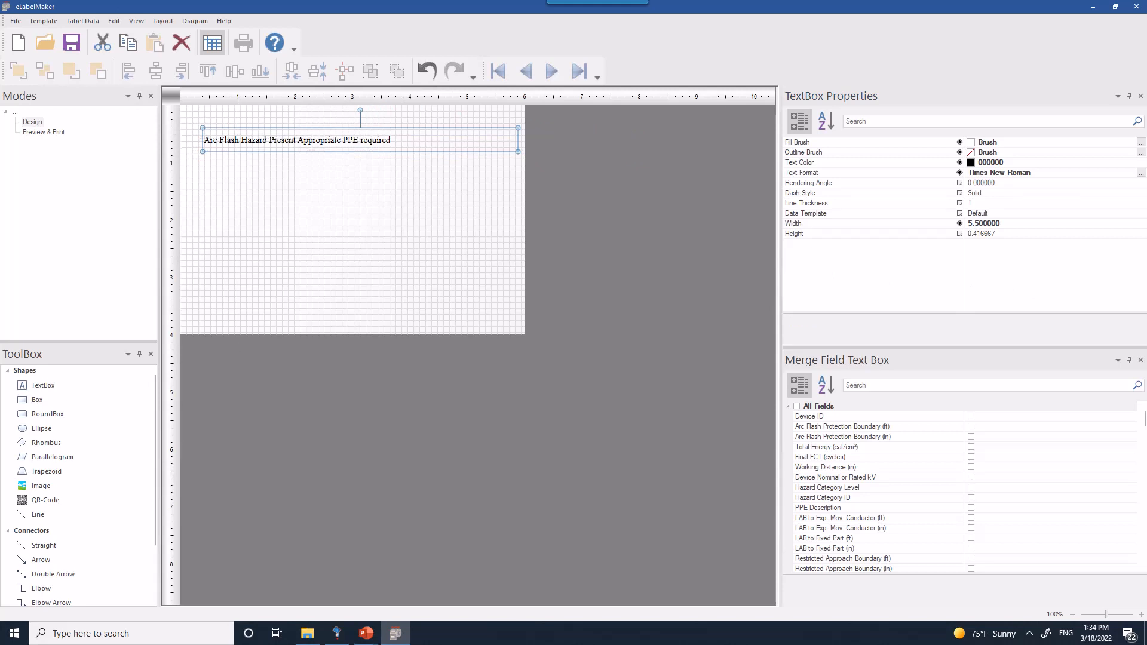
# Format the warning text with font size 16 and Leading horizontal alignment.
pyautogui.click(1137, 173)
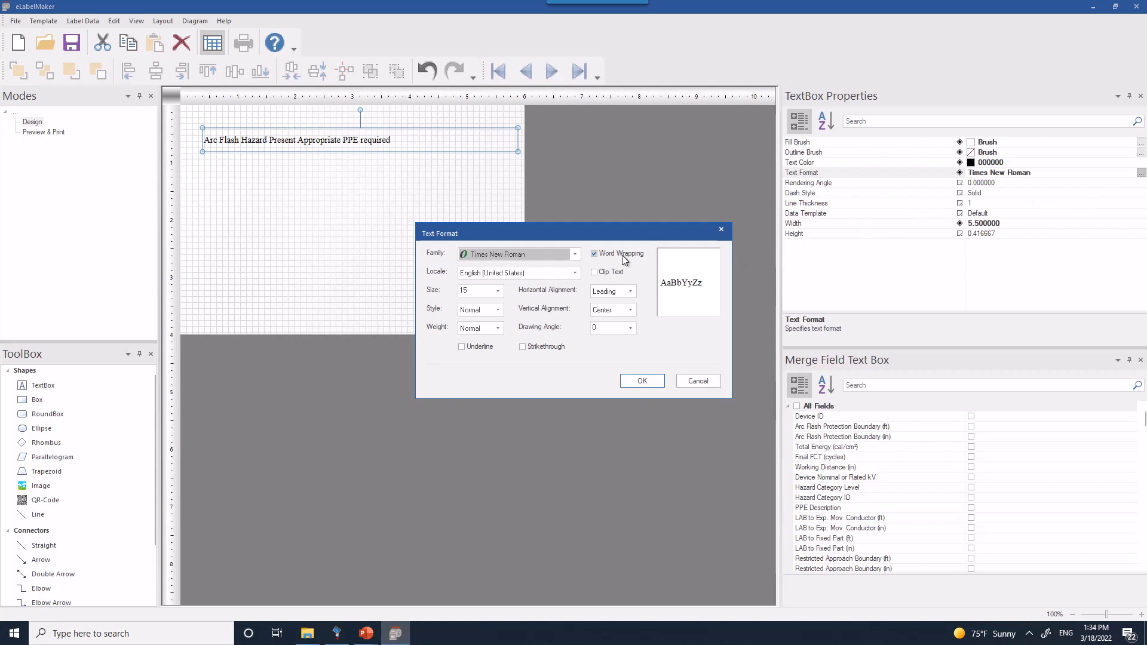
pyautogui.click(498, 292)
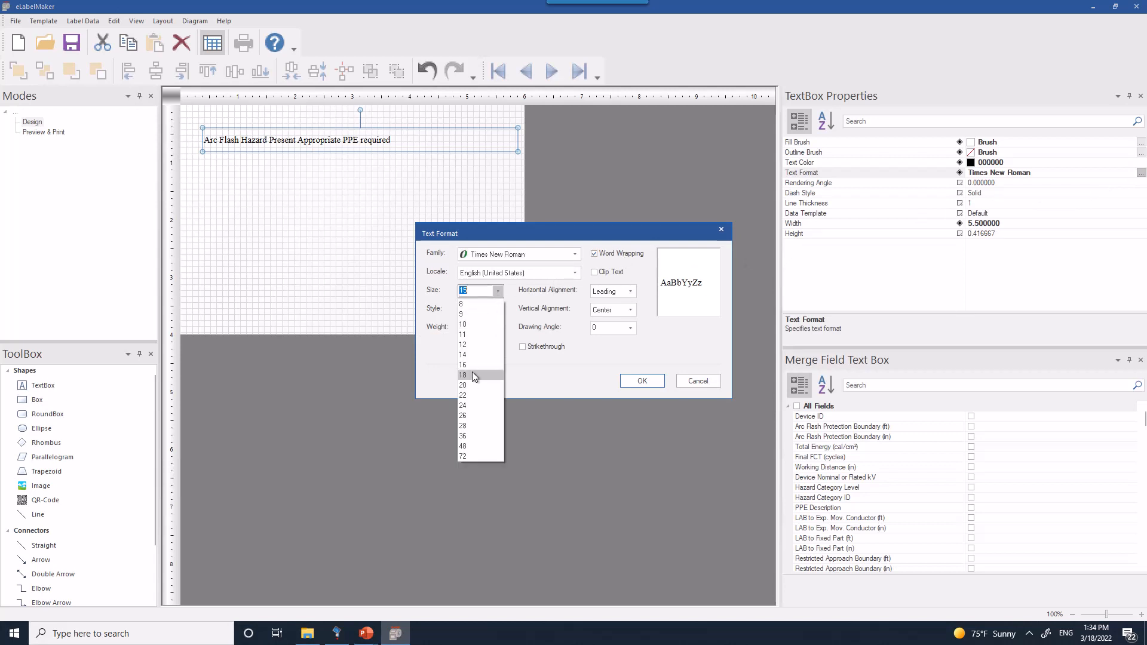
pyautogui.click(473, 365)
pyautogui.click(498, 310)
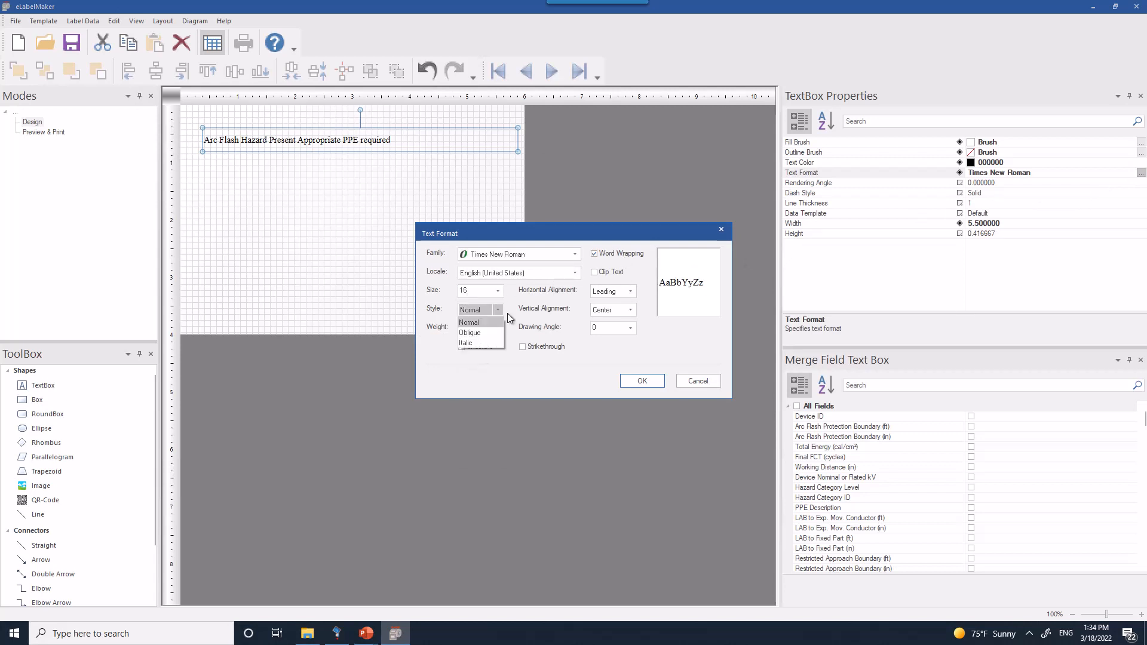
pyautogui.click(507, 313)
pyautogui.click(630, 291)
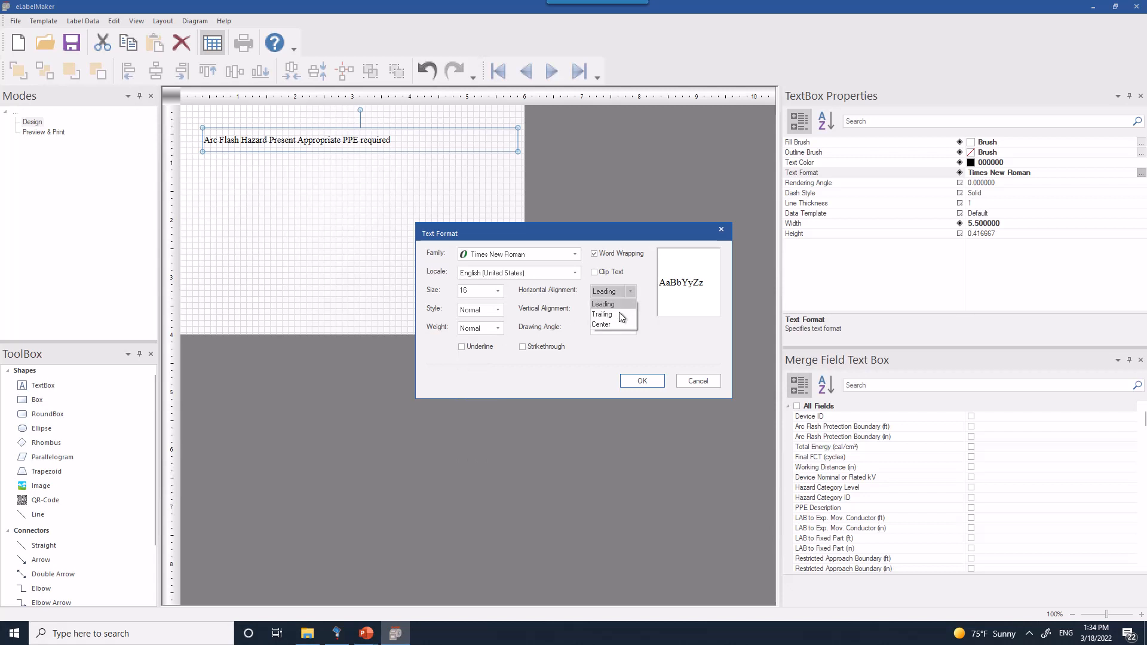
pyautogui.click(618, 305)
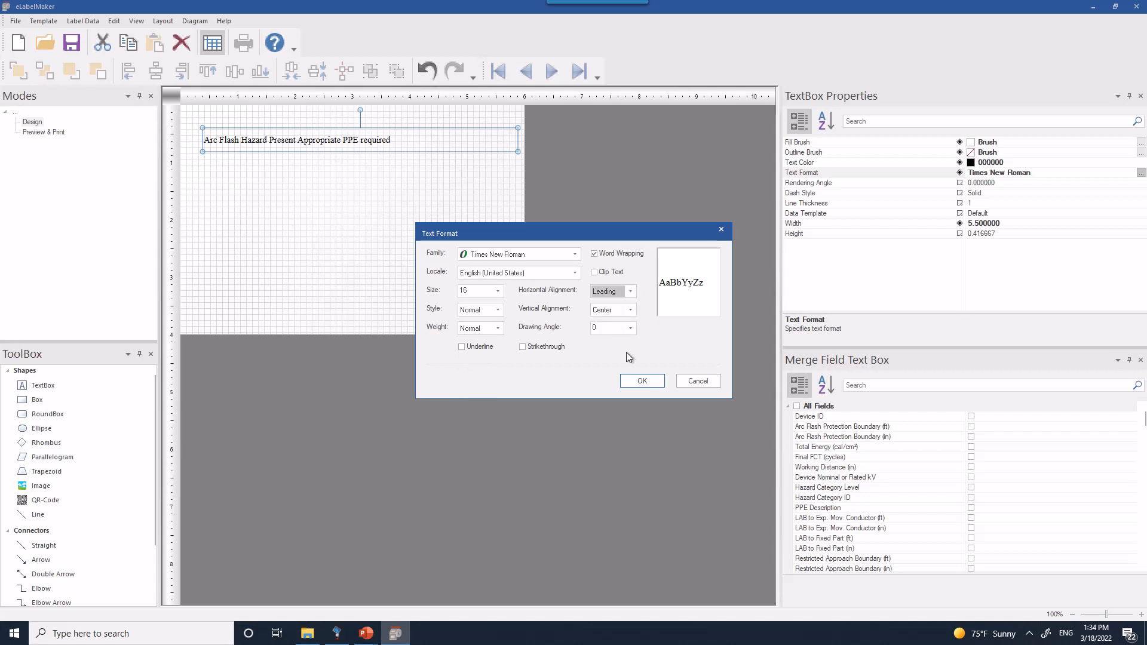
pyautogui.click(642, 380)
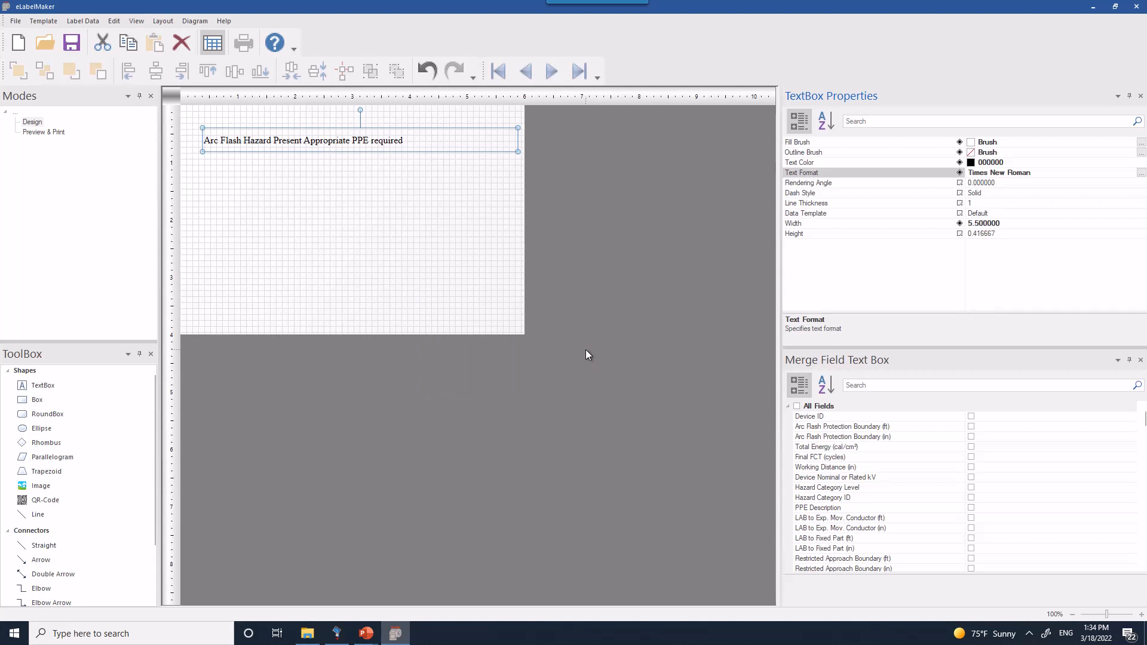
pyautogui.click(585, 355)
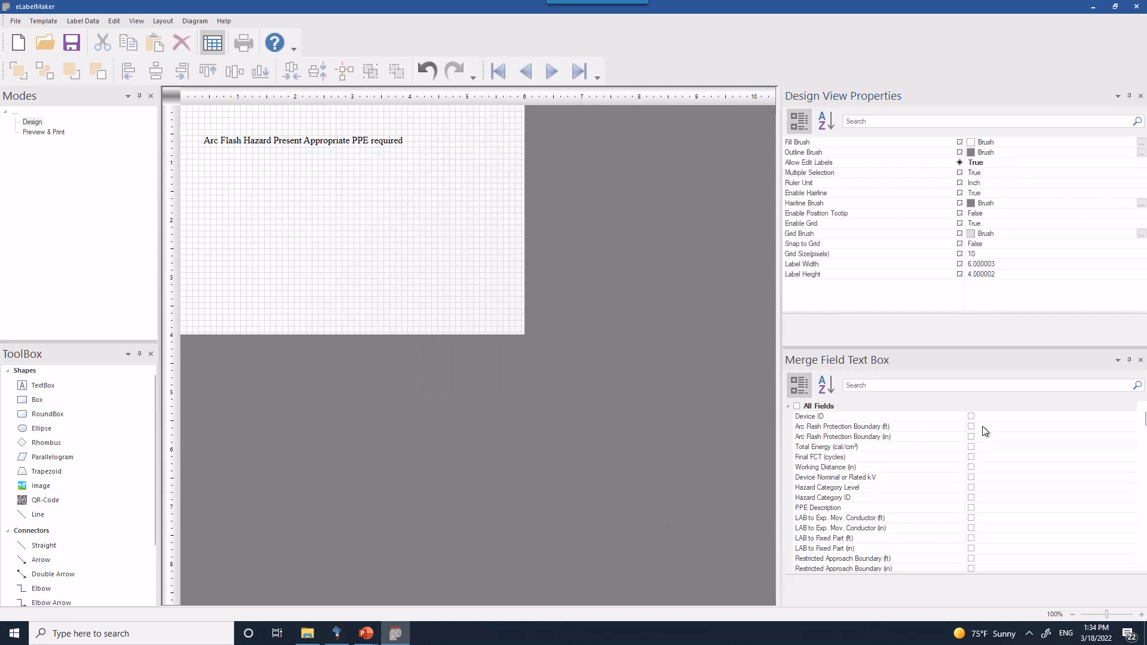
# Add the Device ID, Total Energy (cal/cm²) and Working Distance (in) merge fields, placing Device ID below the start of the warning text.
pyautogui.click(970, 416)
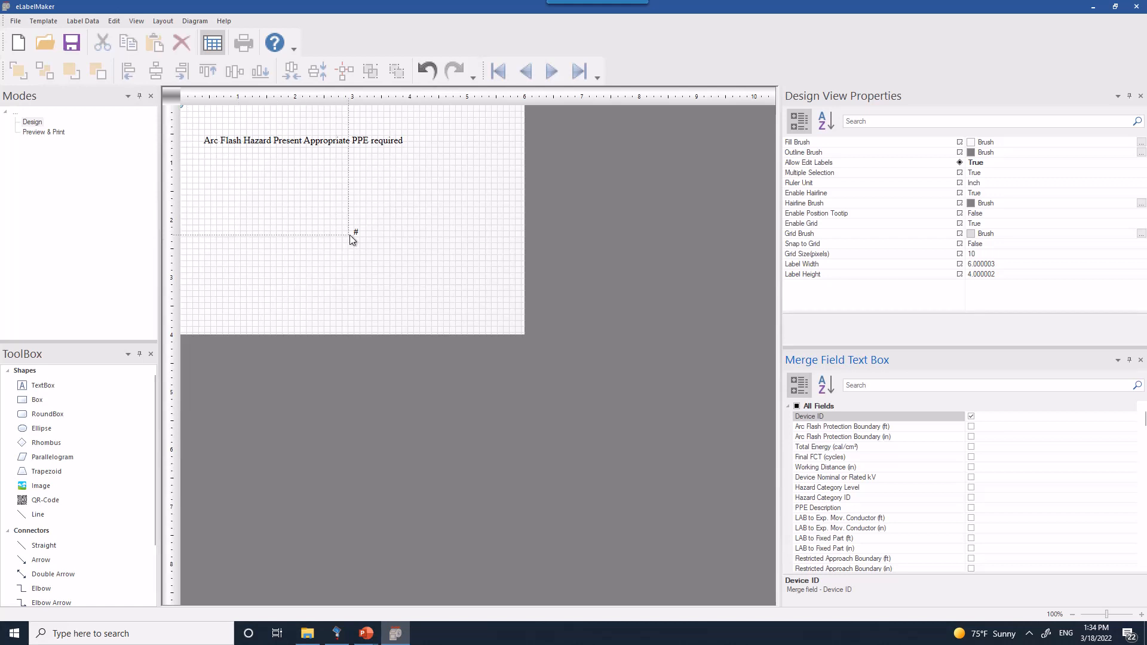
pyautogui.moveTo(356, 232); pyautogui.dragTo(221, 180)
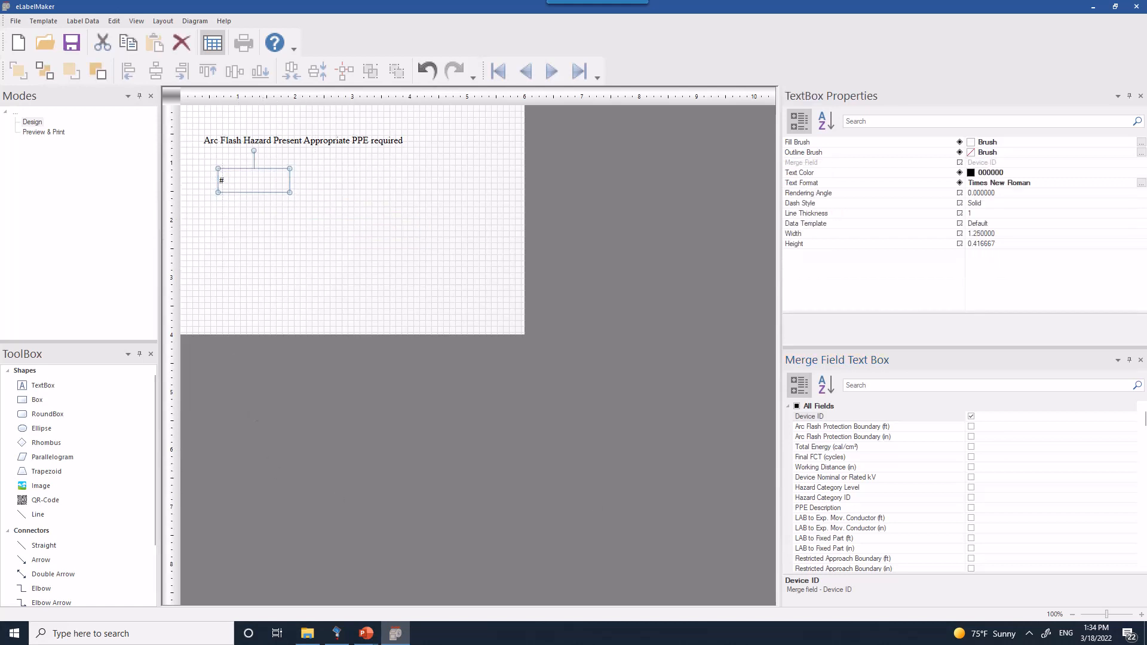
pyautogui.click(971, 447)
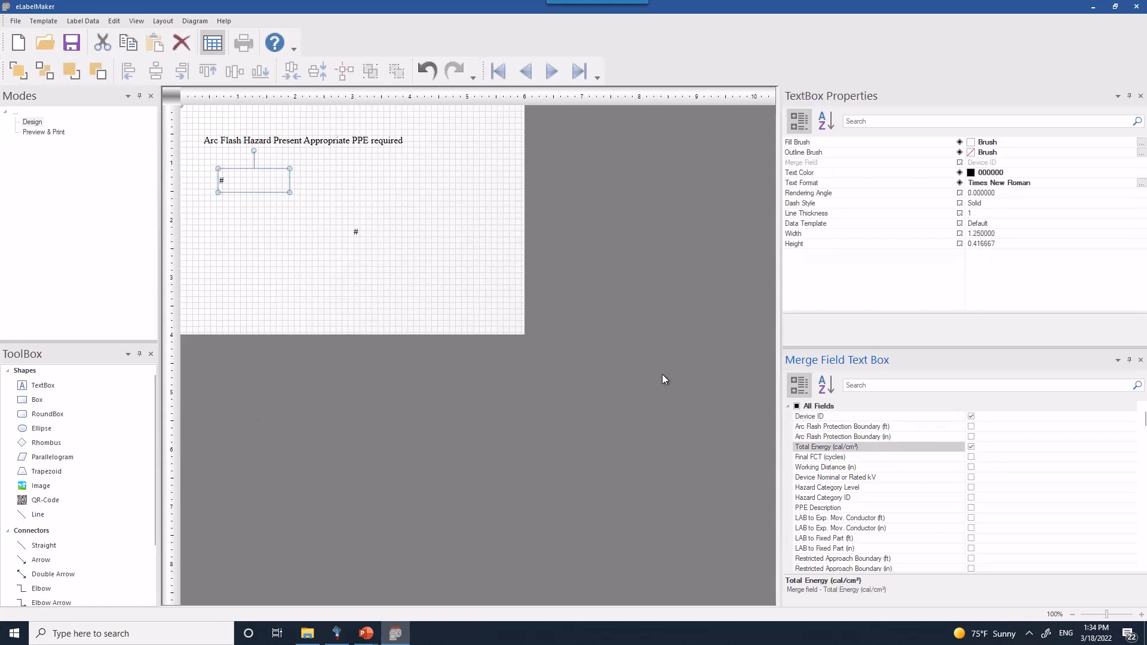
pyautogui.click(388, 219)
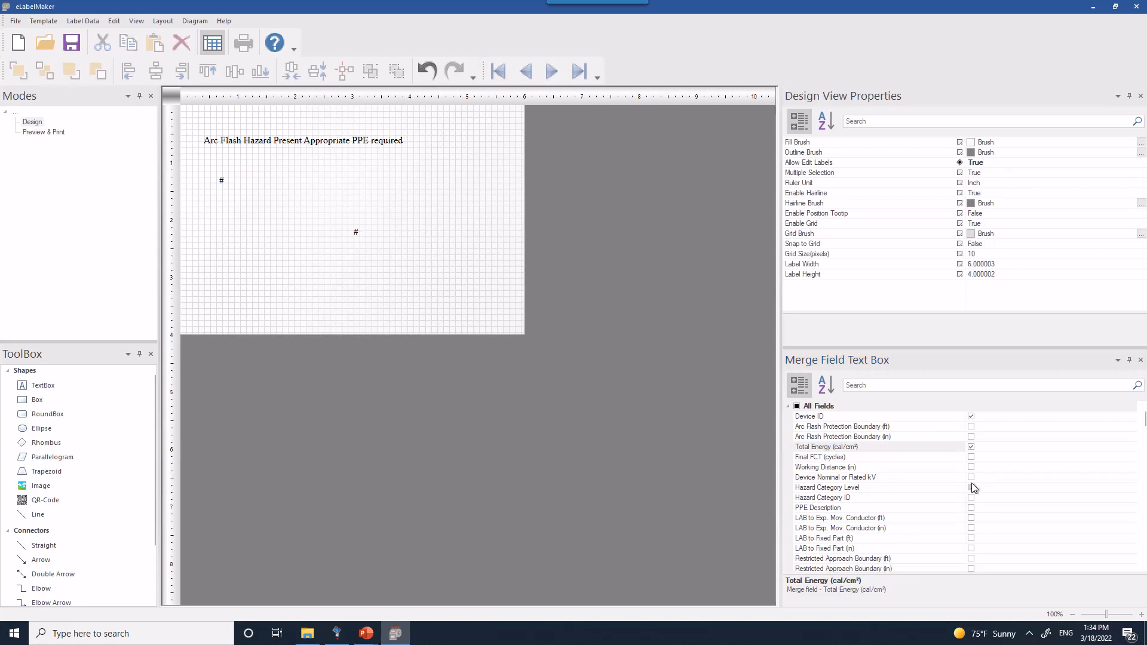
pyautogui.click(971, 468)
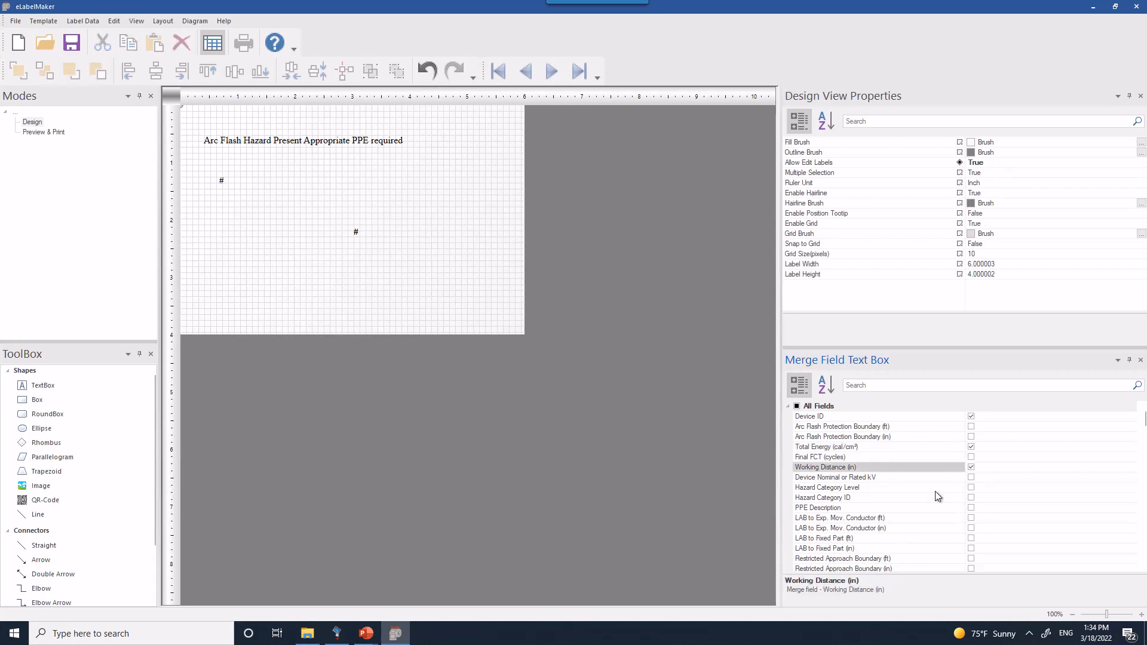
# Inspect the # placeholders on the label to identify which merge field each one is bound to.
pyautogui.click(363, 240)
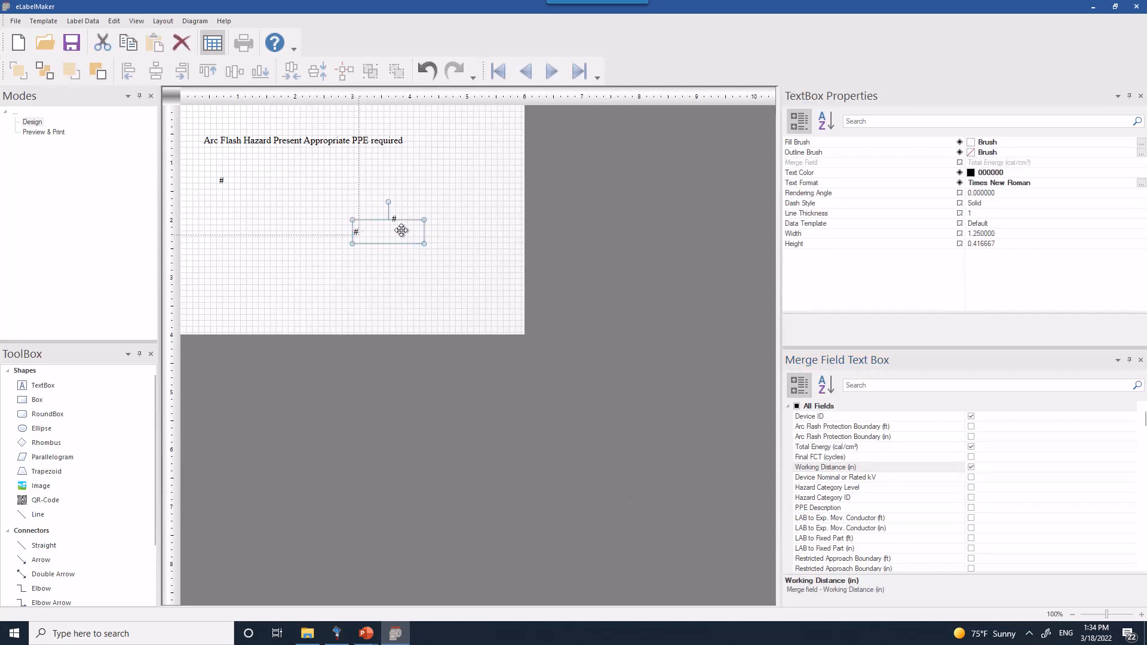
pyautogui.moveTo(397, 219); pyautogui.dragTo(435, 205)
pyautogui.click(225, 178)
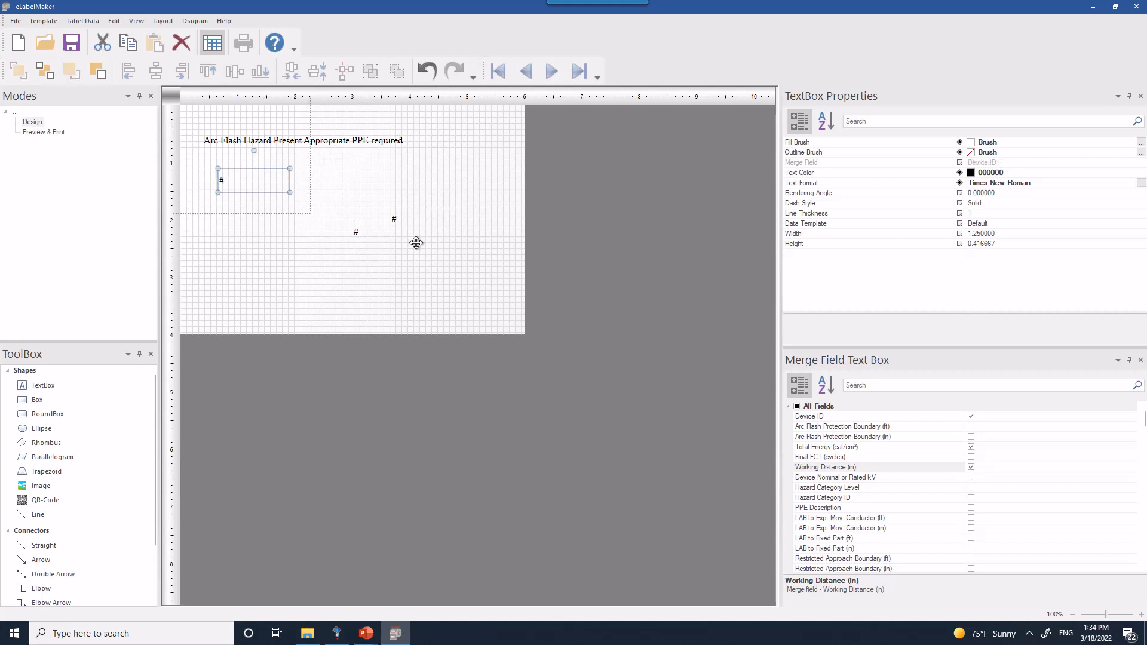
pyautogui.click(359, 232)
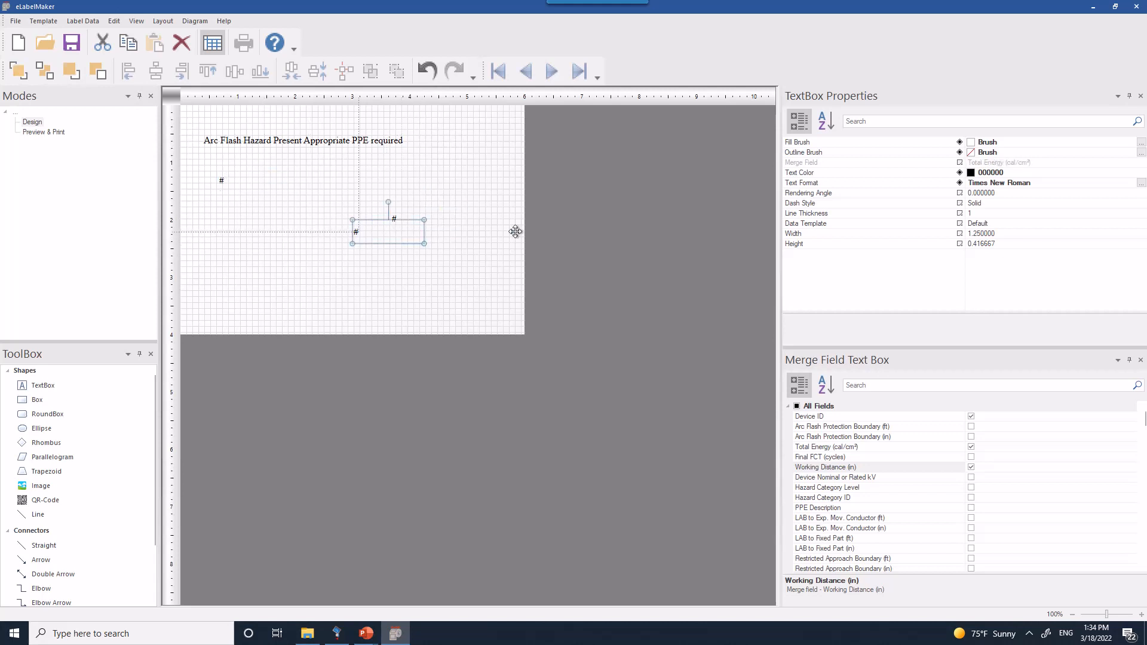
pyautogui.click(1017, 165)
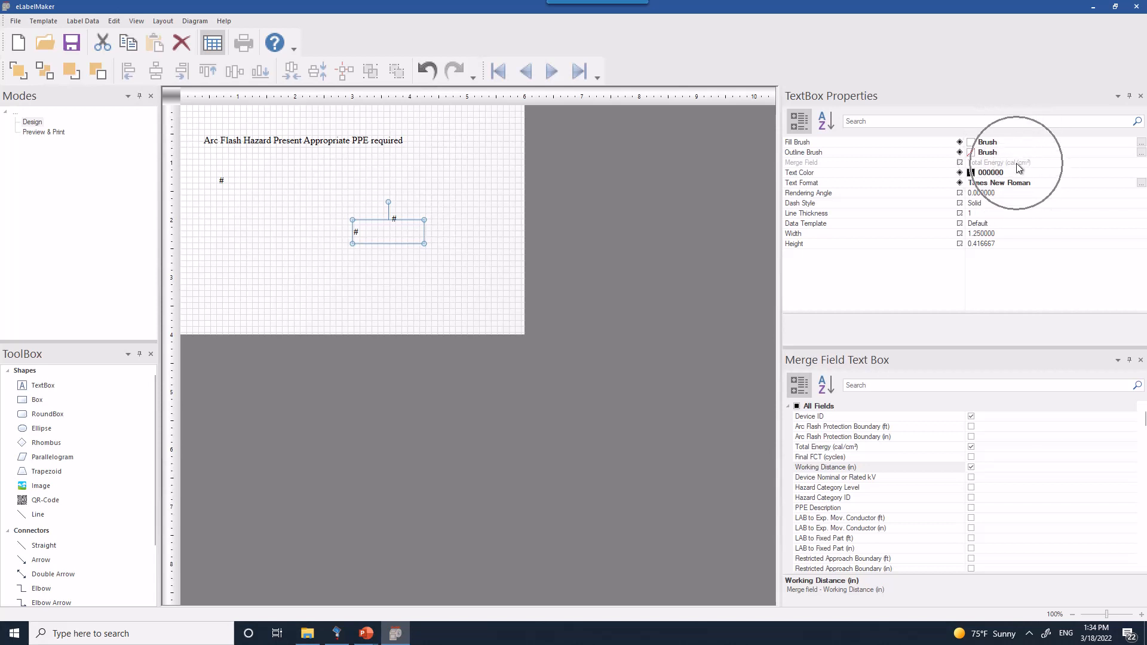
# Place a text box near the label's lower edge reading "Working Distance".
pyautogui.click(284, 264)
pyautogui.click(43, 385)
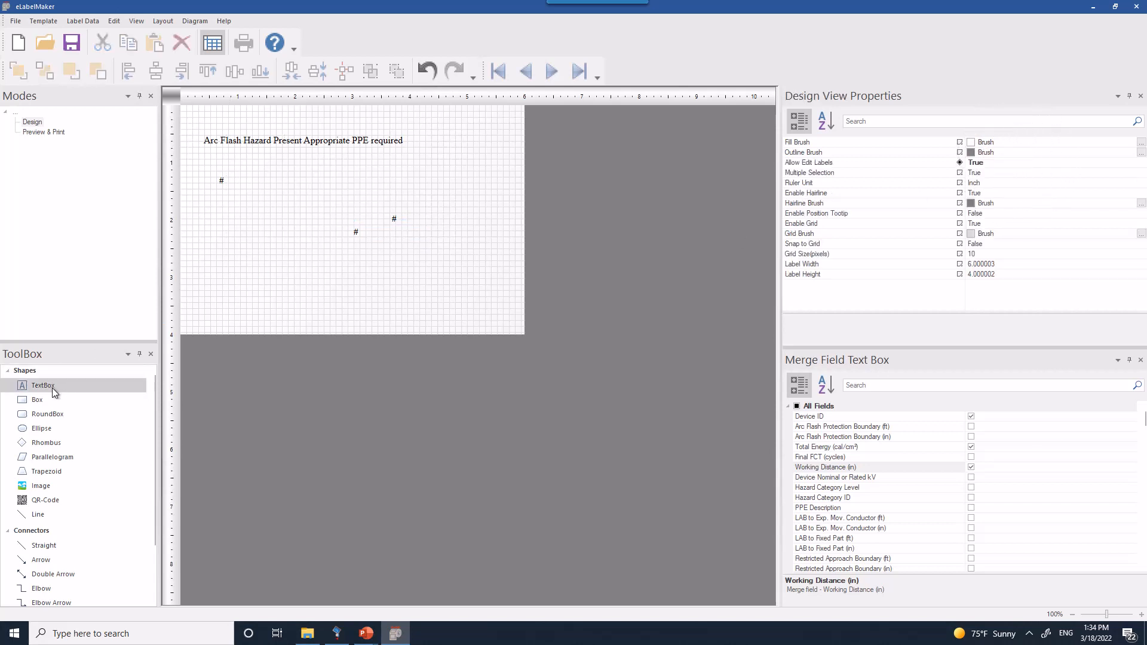
pyautogui.click(277, 281)
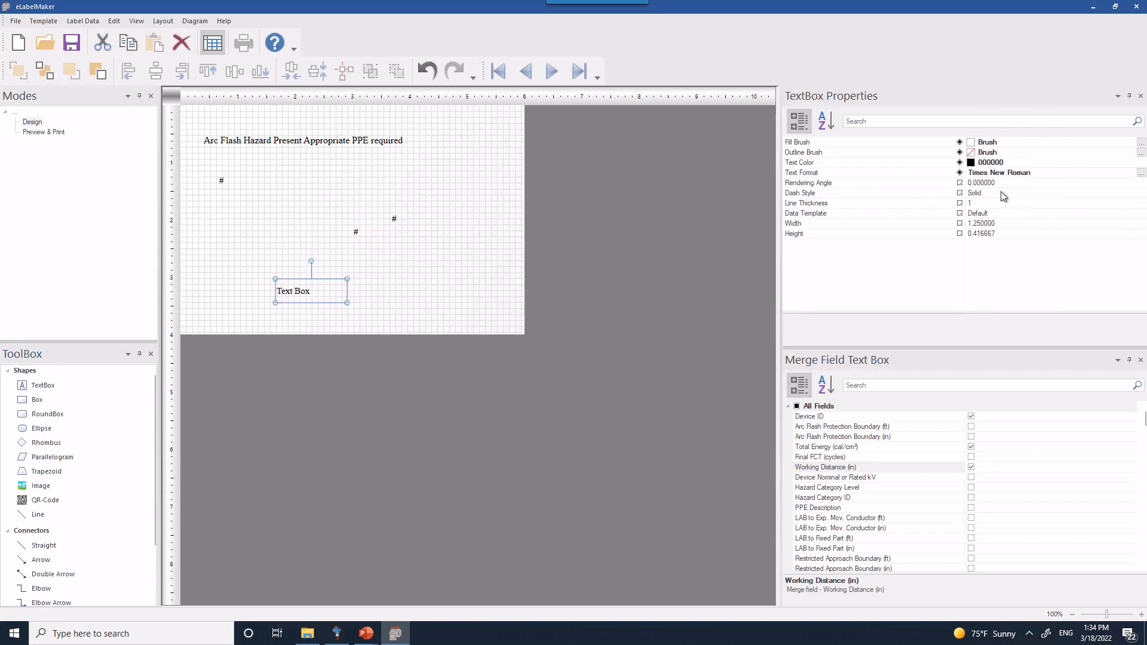
pyautogui.doubleClick(315, 291)
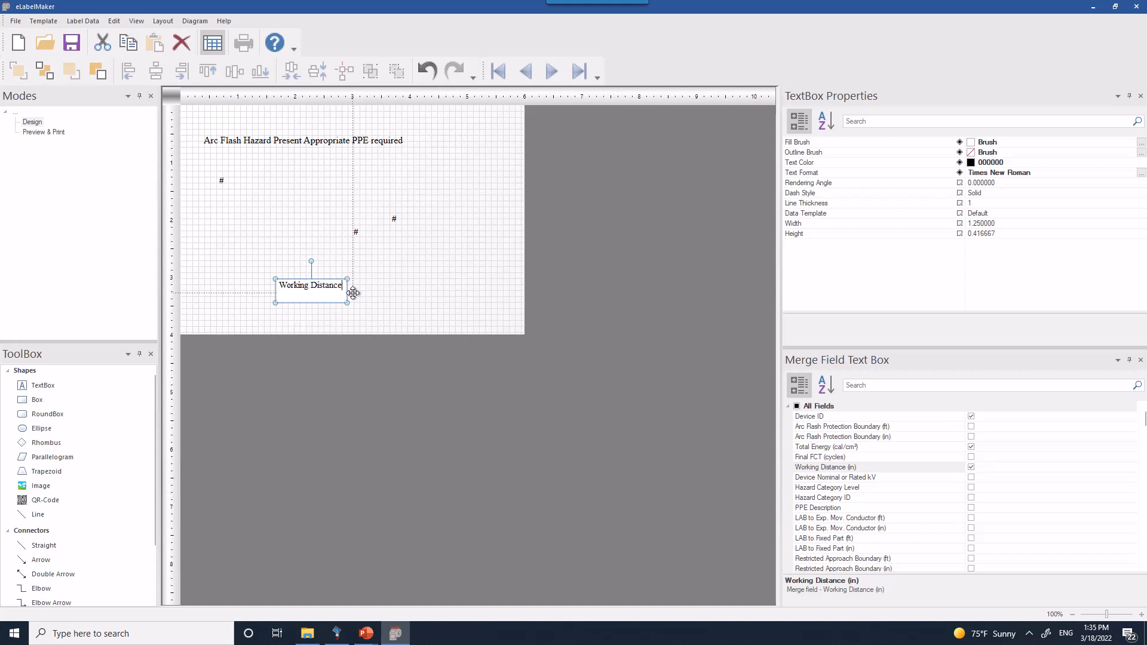
# Move the Working Distance merge field to the right of its caption and align the tops of the two boxes.
pyautogui.click(360, 248)
pyautogui.click(358, 239)
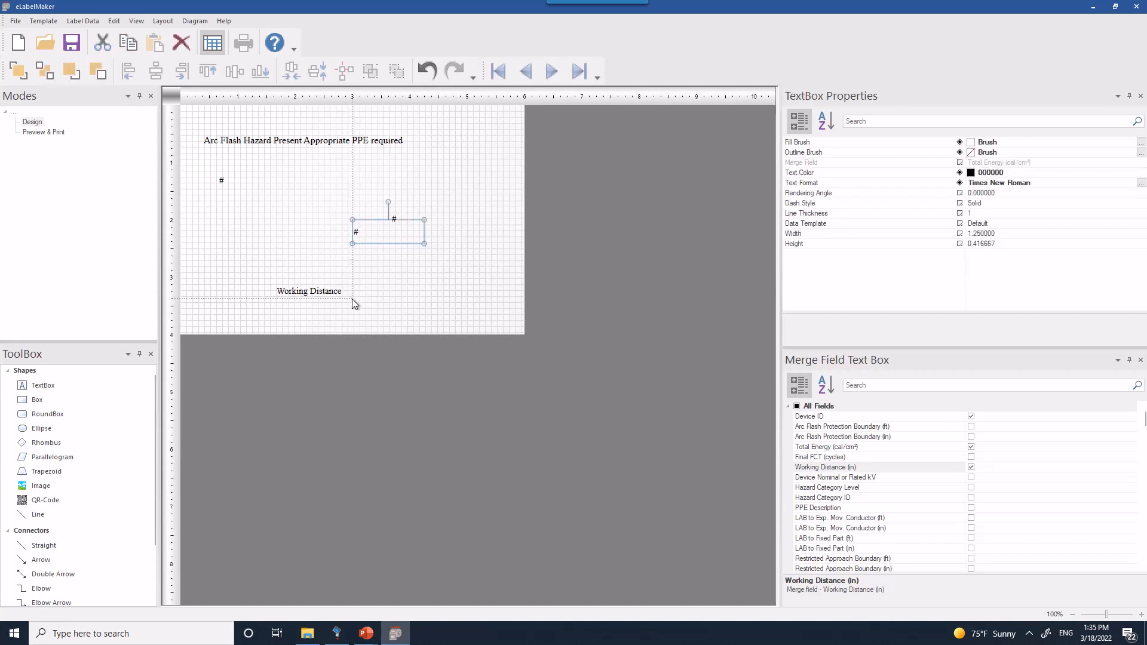
pyautogui.moveTo(377, 241); pyautogui.dragTo(422, 324)
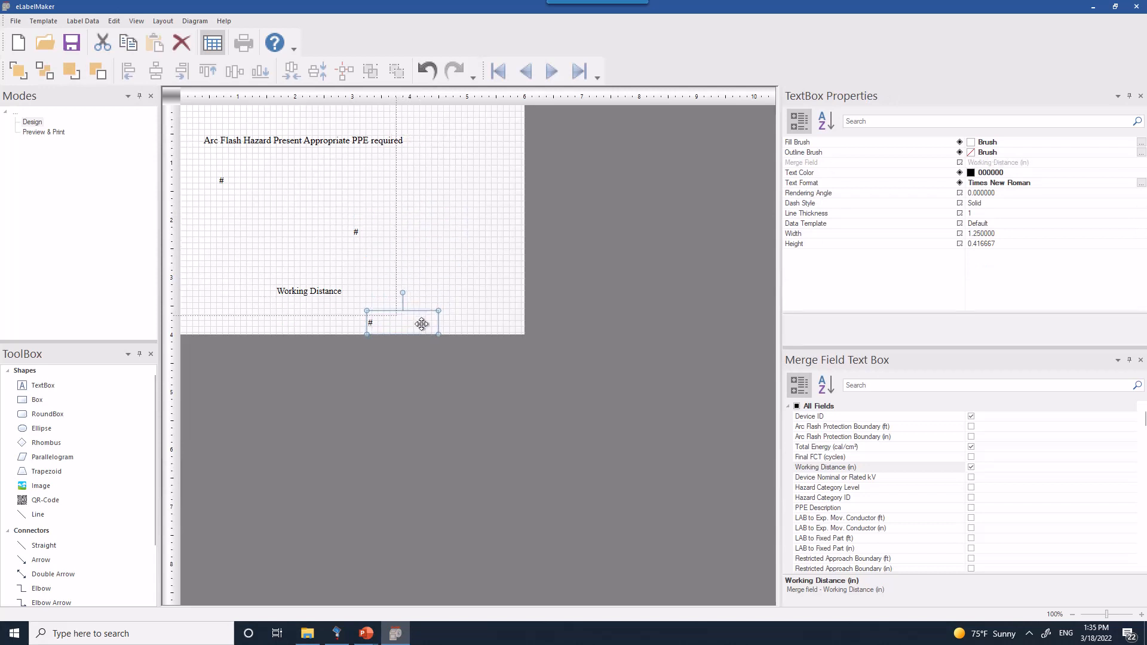
pyautogui.click(317, 291)
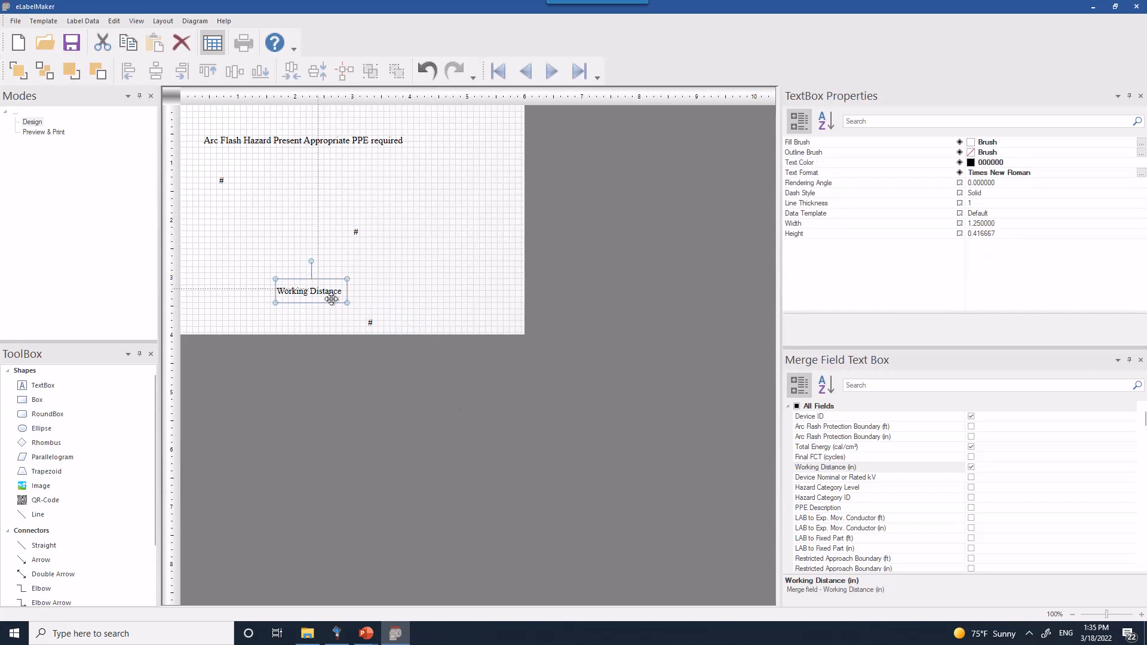
pyautogui.keyDown('shift'); pyautogui.click(383, 319); pyautogui.keyUp('shift')
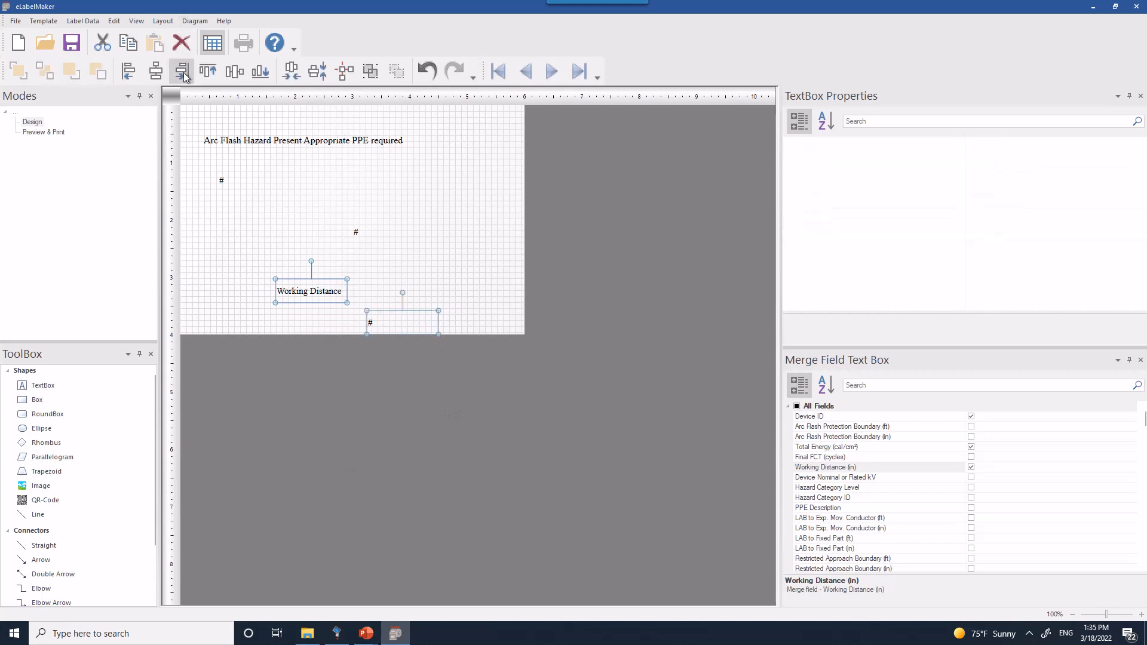
pyautogui.click(206, 73)
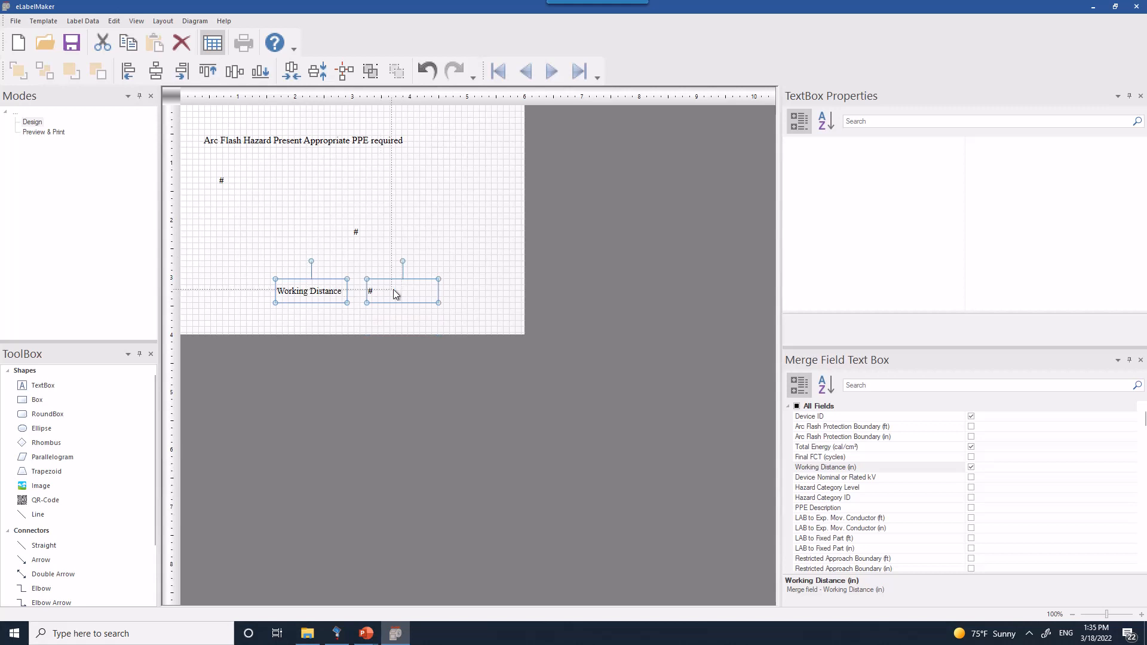
# Preview the label with its merged data and return to design mode.
pyautogui.click(59, 132)
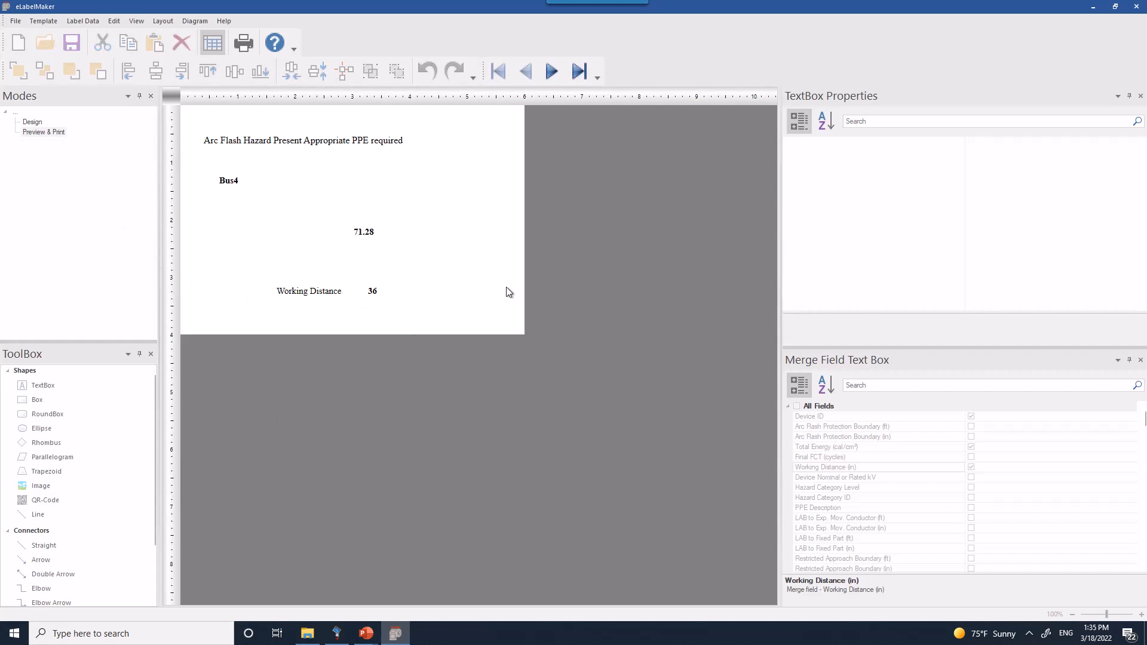
pyautogui.click(32, 123)
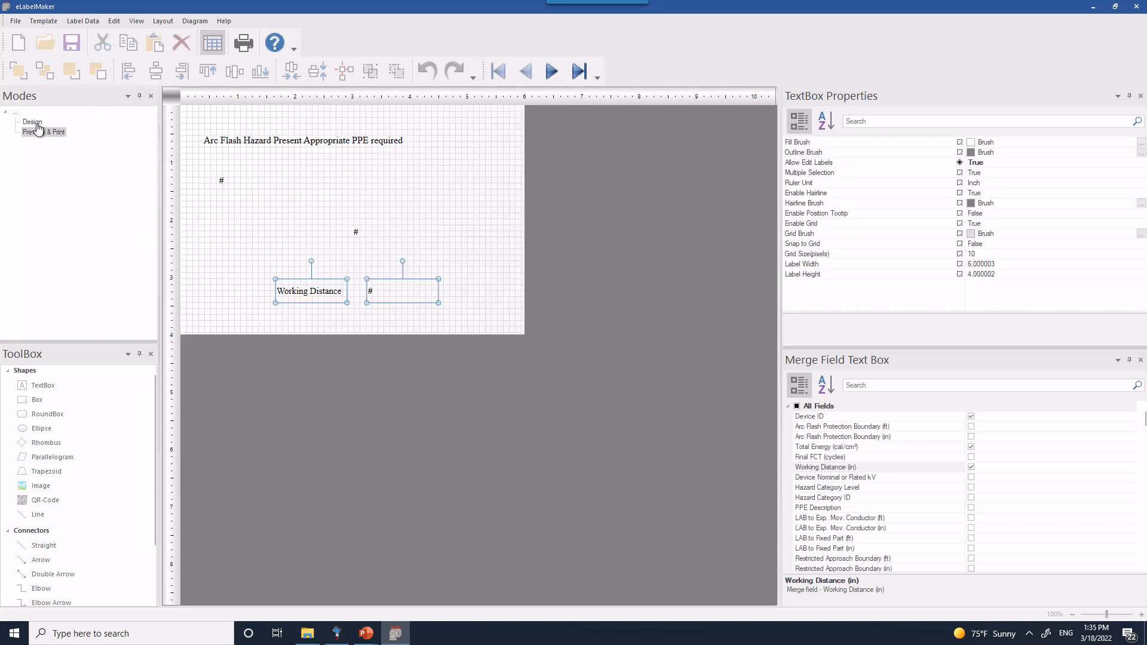
# Group the "Working Distance" caption with its merge field.
pyautogui.click(402, 285)
pyautogui.click(311, 288)
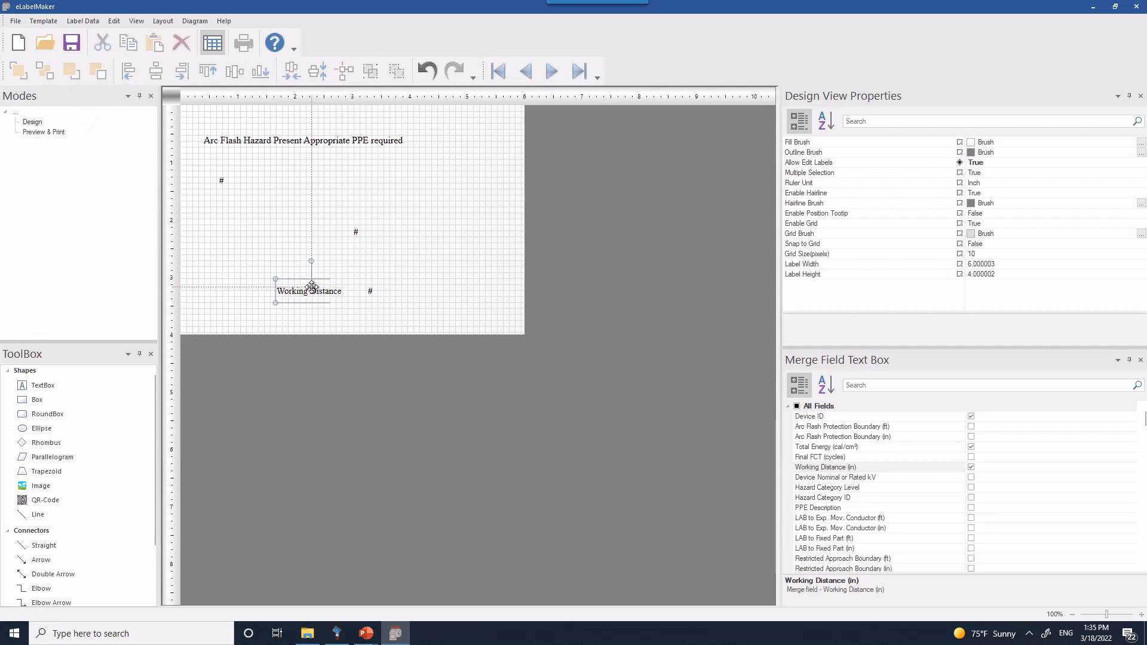
pyautogui.keyDown('ctrl'); pyautogui.click(379, 286); pyautogui.keyUp('ctrl')
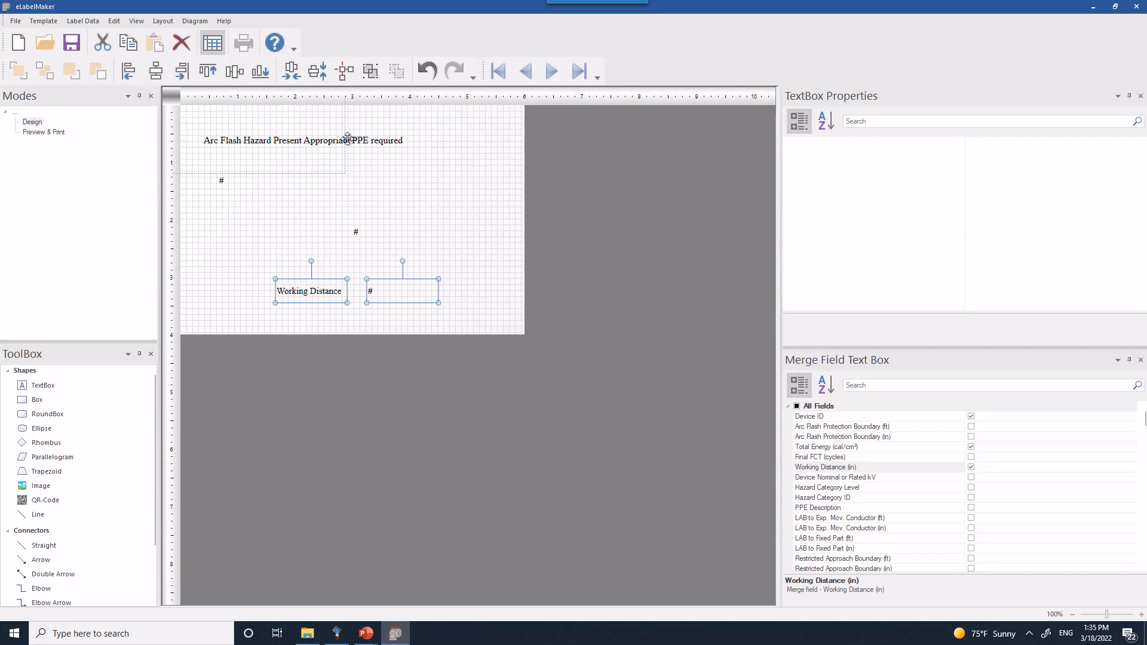
pyautogui.click(370, 76)
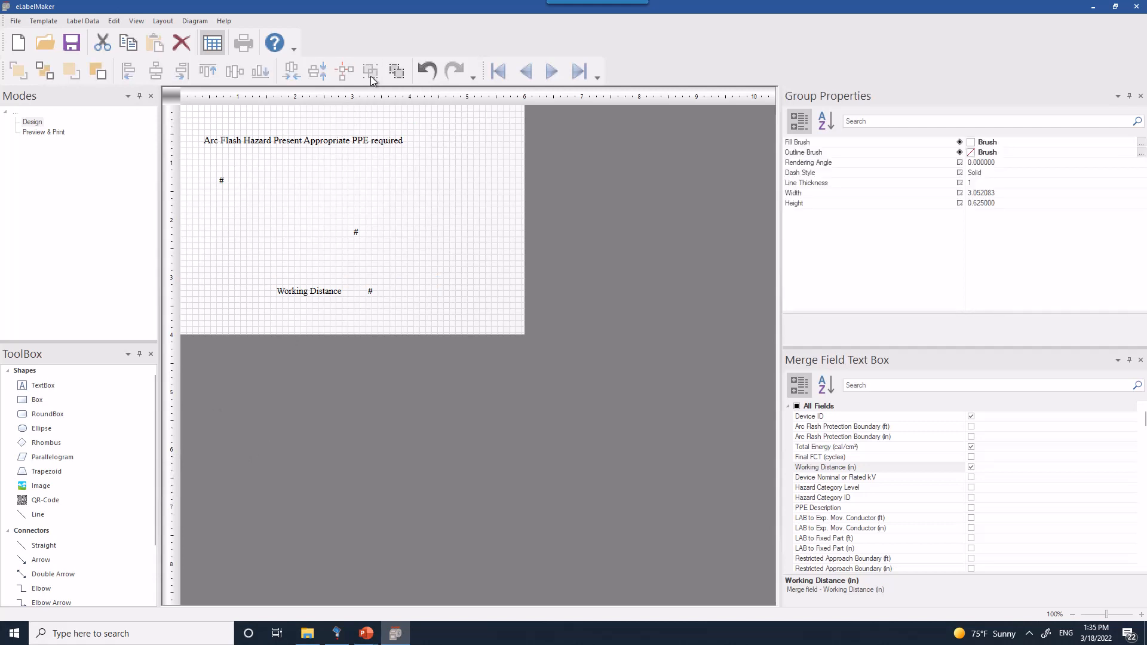
pyautogui.click(435, 248)
# Move the Total Energy merge field slightly to the right and undo the move.
pyautogui.moveTo(359, 233); pyautogui.dragTo(381, 232)
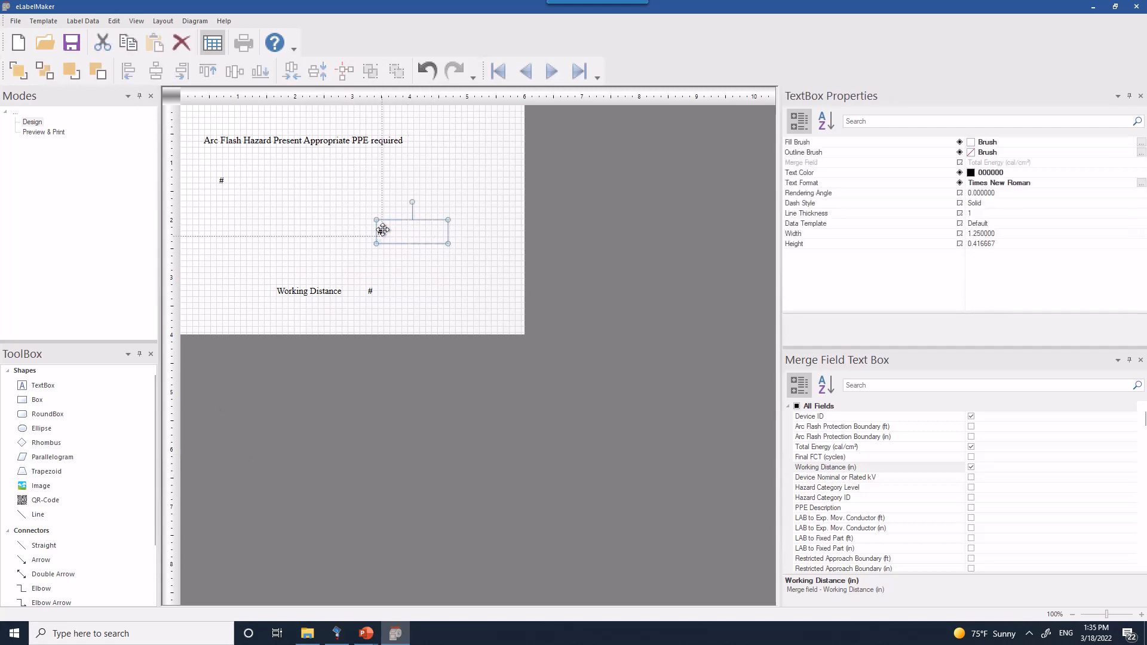
pyautogui.click(428, 71)
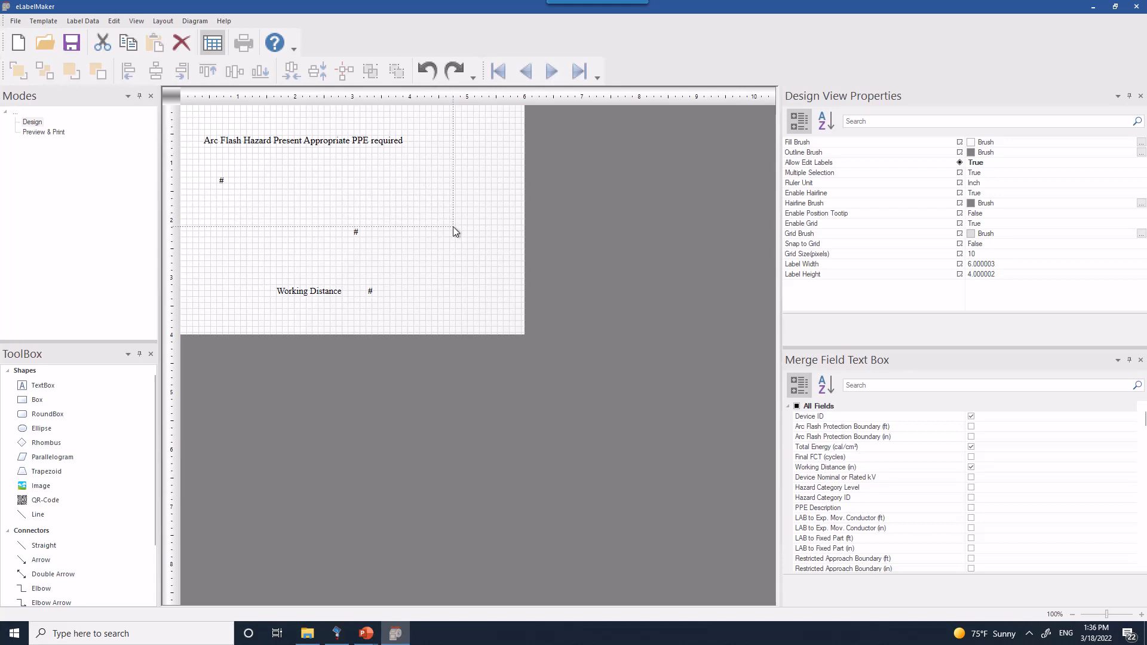
# Place an image object between the Device ID and Total Energy fields and activate its Image property.
pyautogui.click(350, 143)
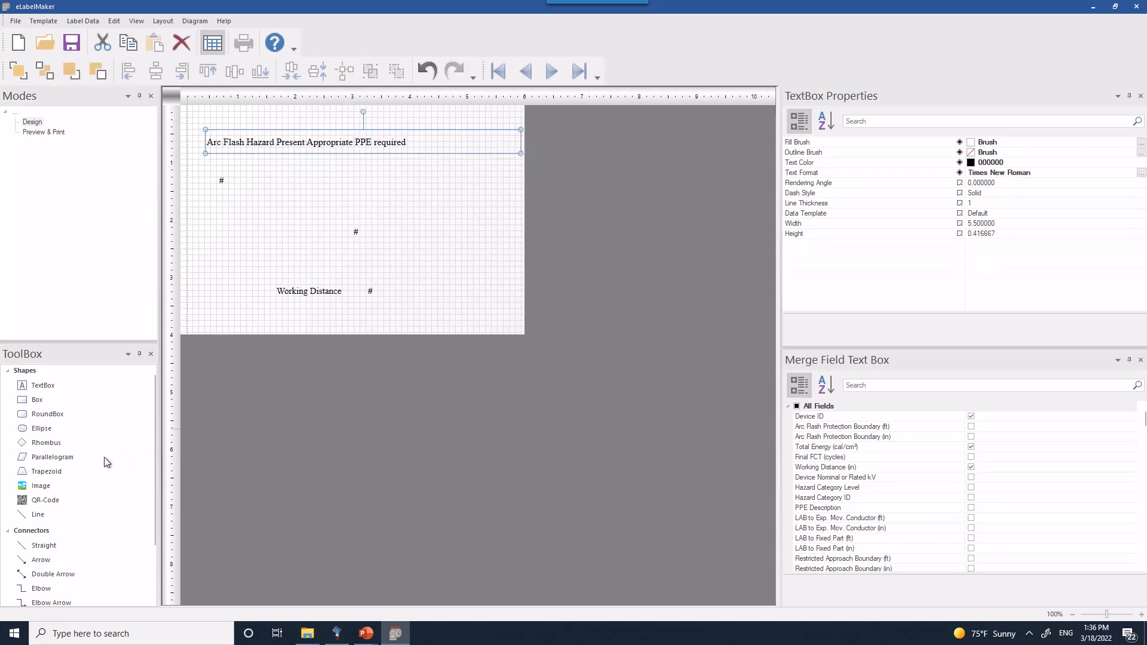
pyautogui.click(52, 484)
pyautogui.click(293, 194)
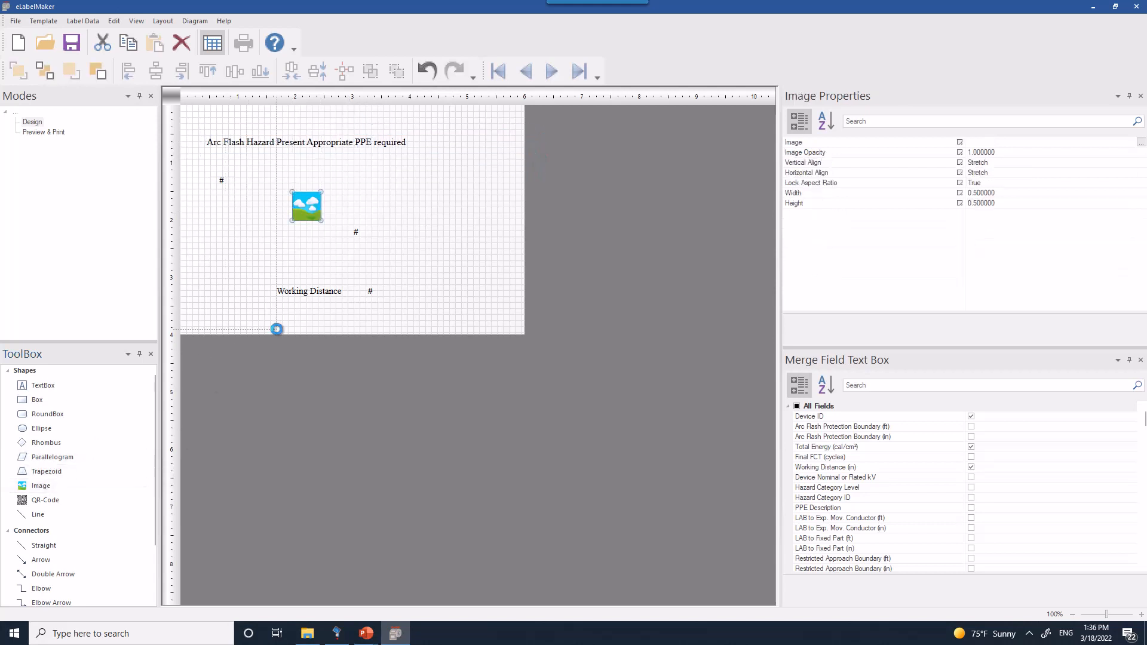
pyautogui.click(1010, 143)
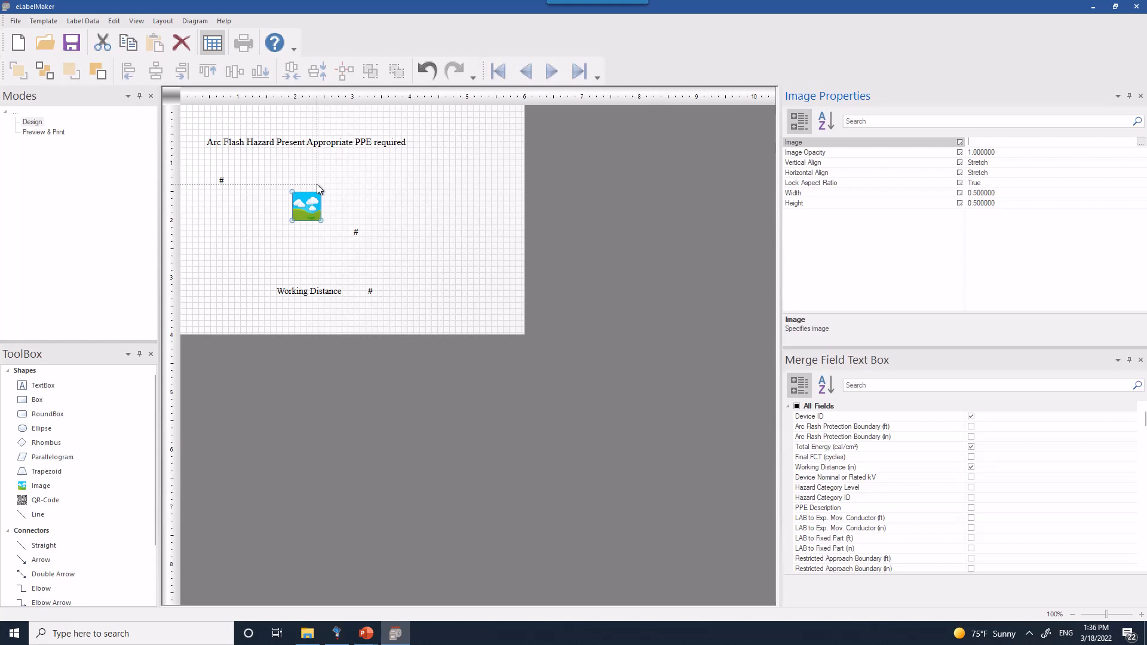
pyautogui.click(387, 173)
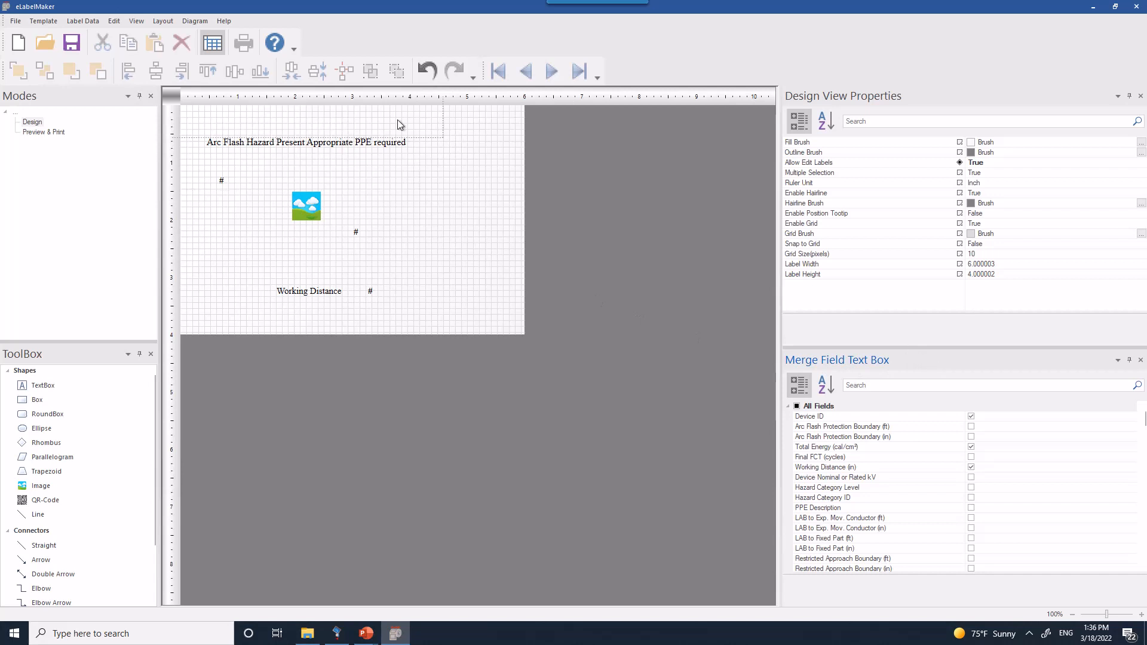
# Open Template.xml from the SolutionDemonstrations Warning_Label folder, discarding the unsaved label.
pyautogui.click(350, 142)
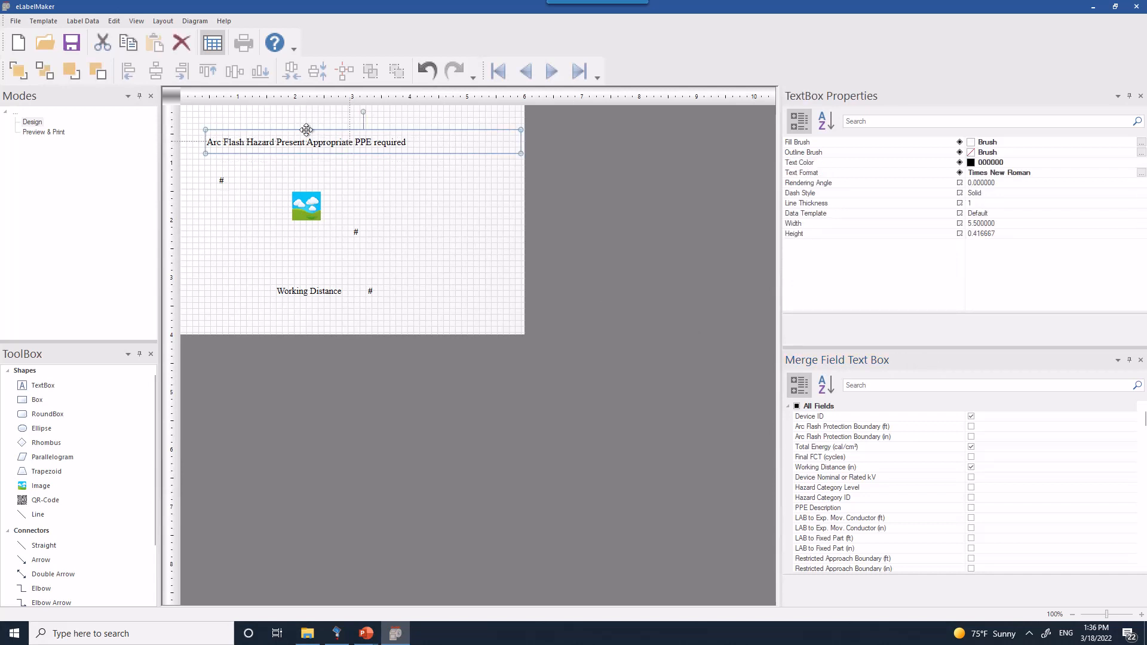
pyautogui.click(57, 22)
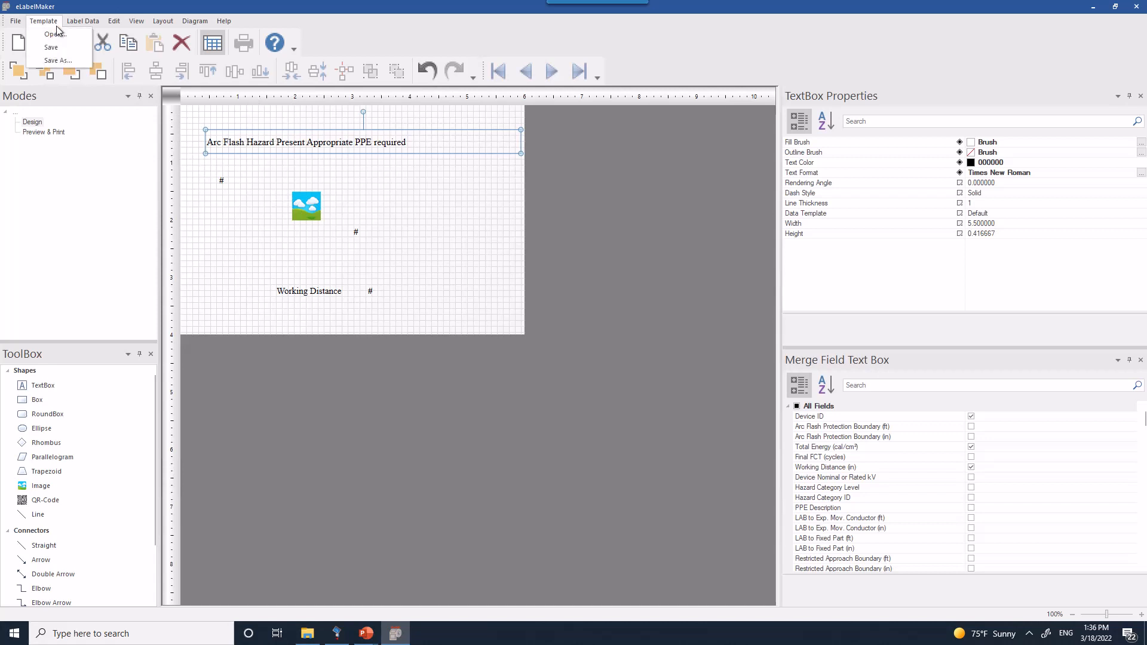
pyautogui.click(60, 35)
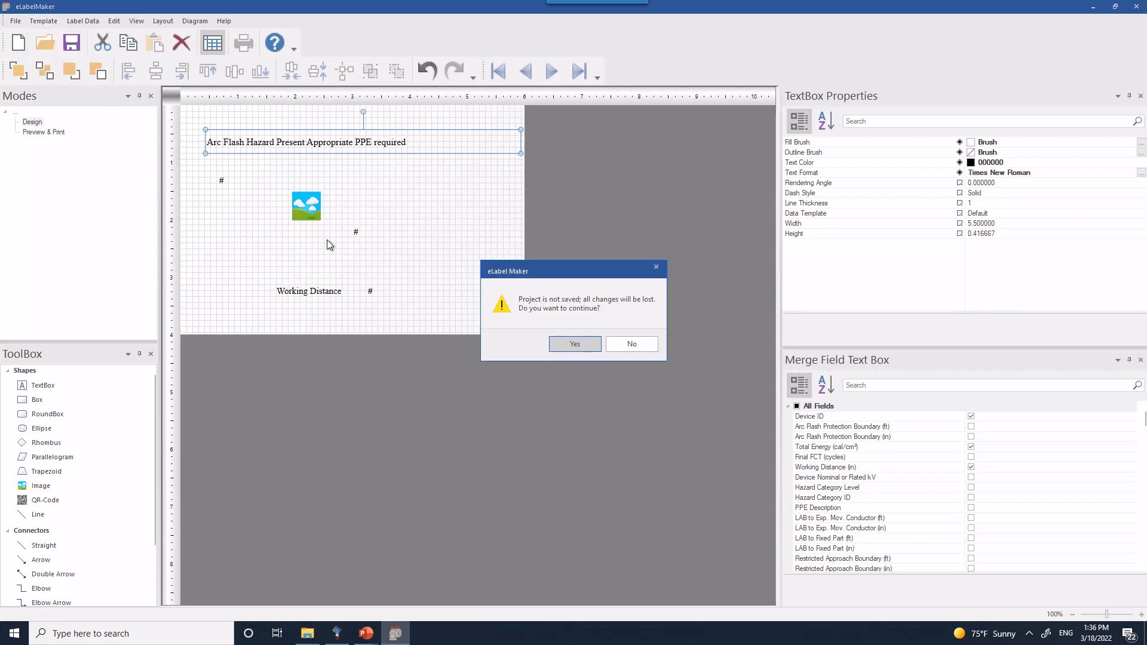
pyautogui.click(576, 347)
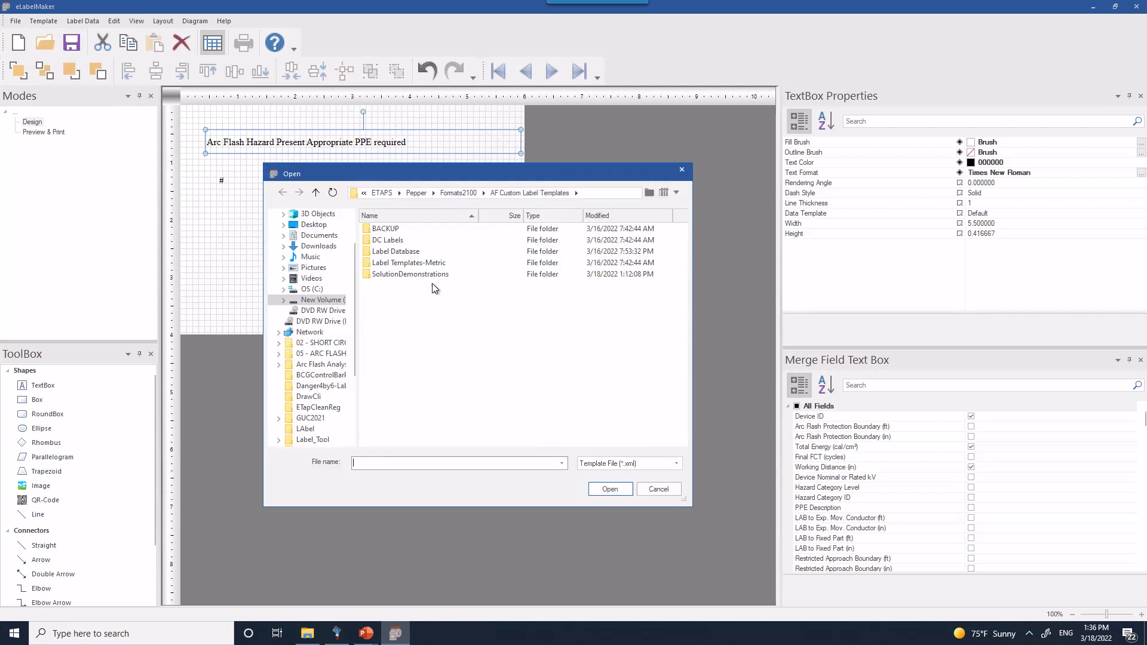
pyautogui.doubleClick(432, 274)
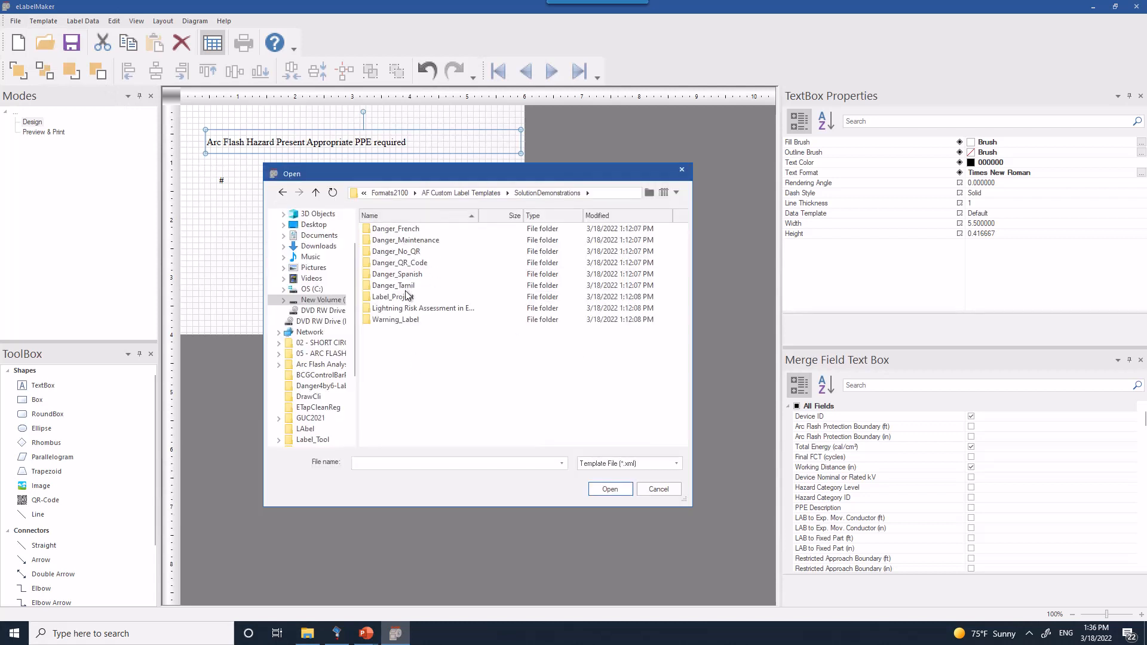
pyautogui.doubleClick(421, 321)
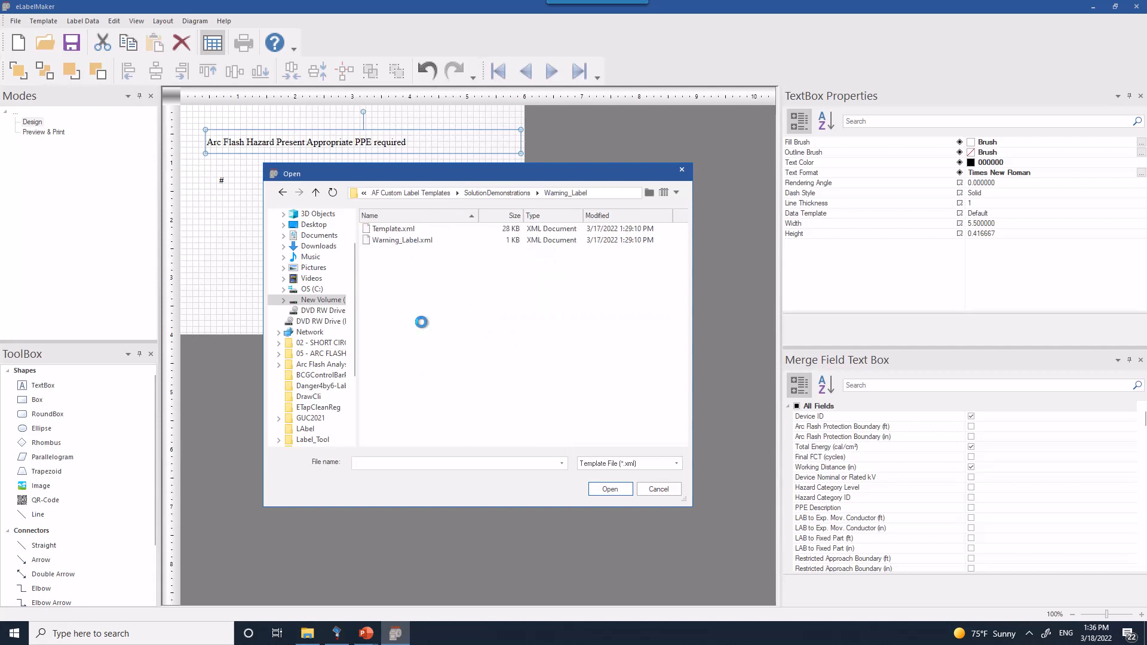
pyautogui.click(423, 229)
pyautogui.click(603, 494)
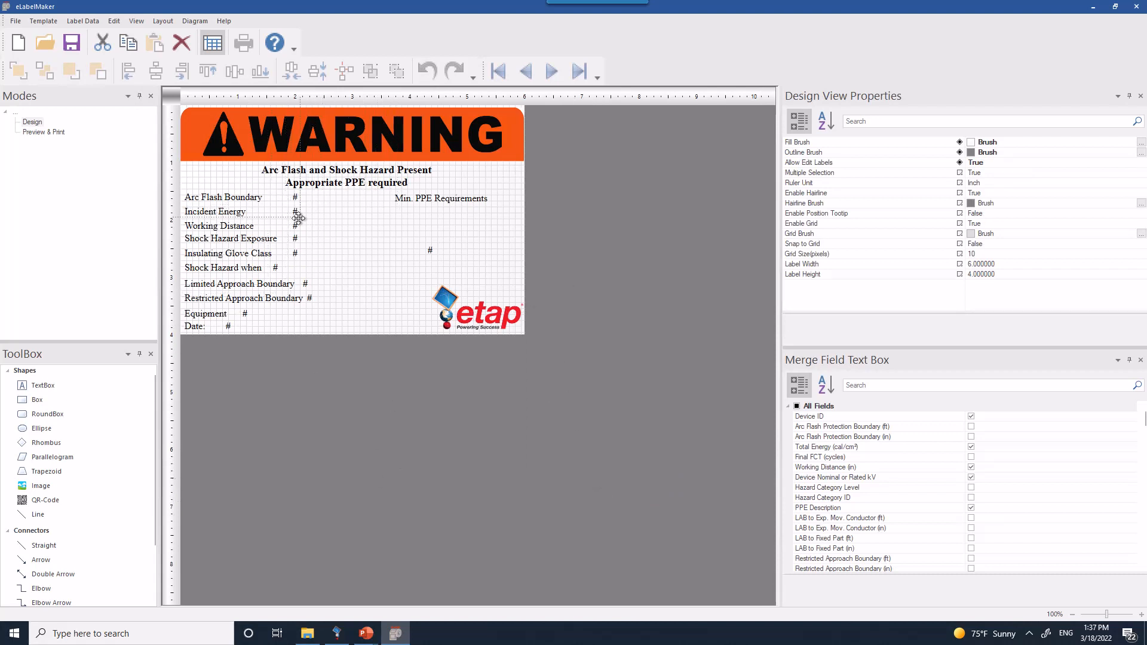
# Examine the warning label's captions from Arc Flash Boundary to Working Distance and the Min. PPE Requirements heading, enlarged and with a wider canvas.
pyautogui.click(251, 198)
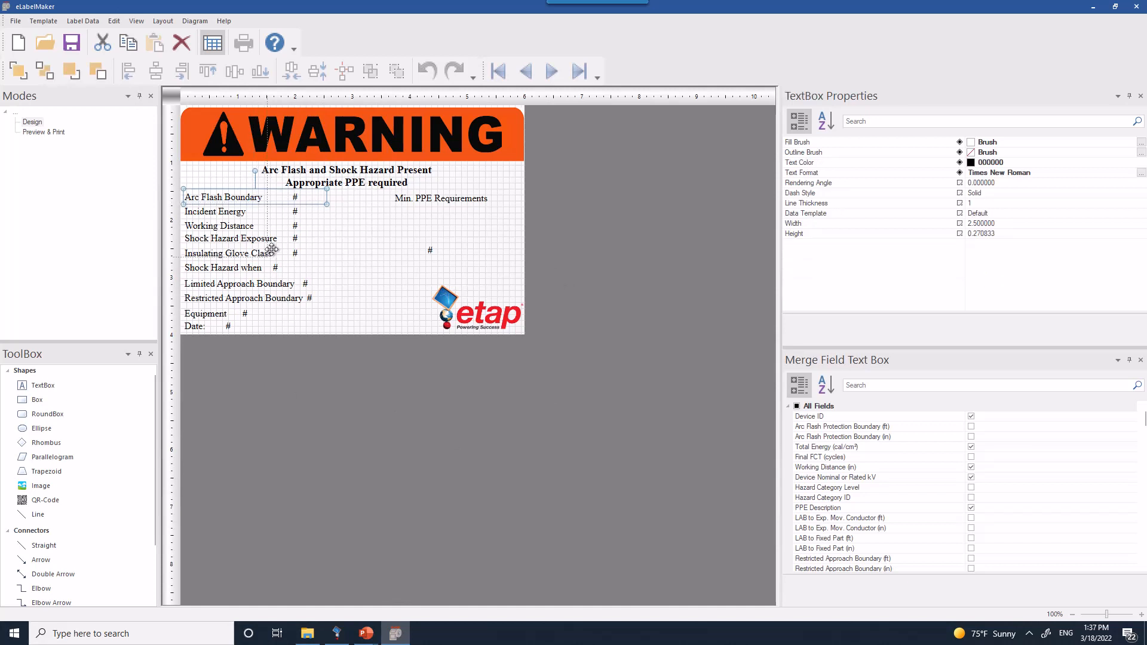
pyautogui.click(212, 212)
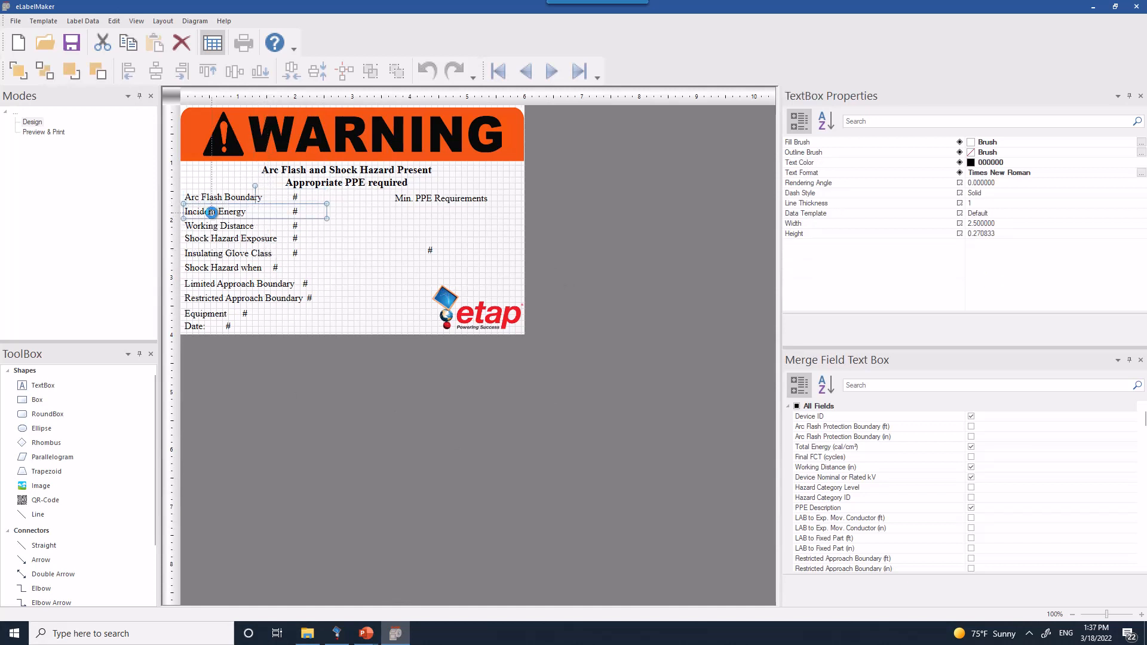
pyautogui.click(217, 227)
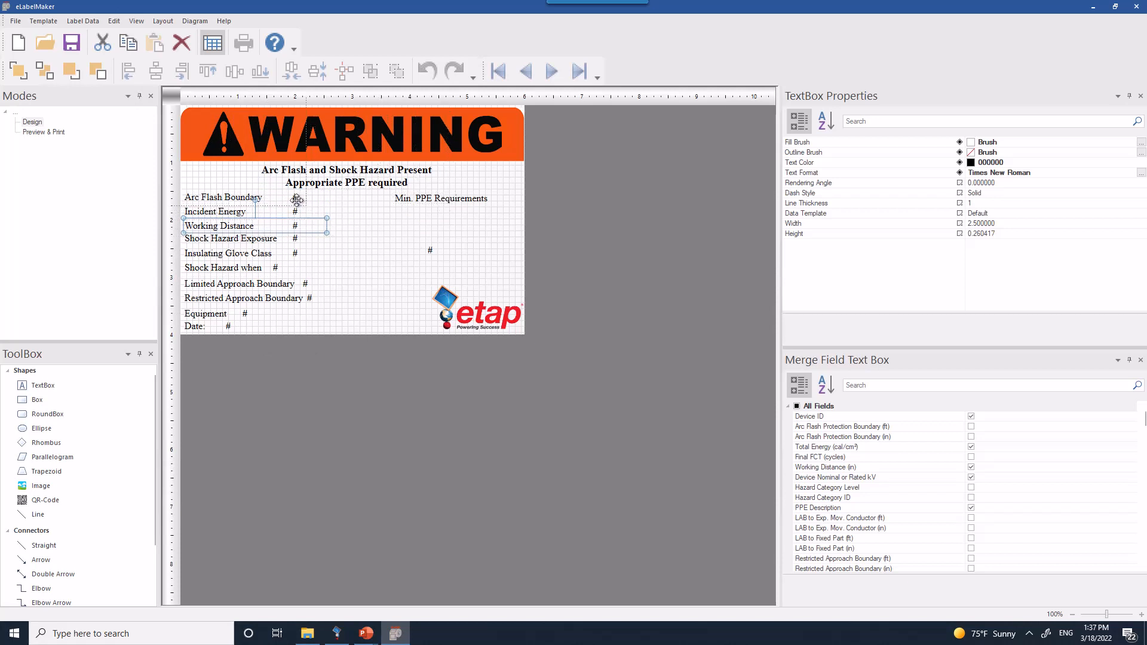
pyautogui.click(245, 199)
pyautogui.click(406, 201)
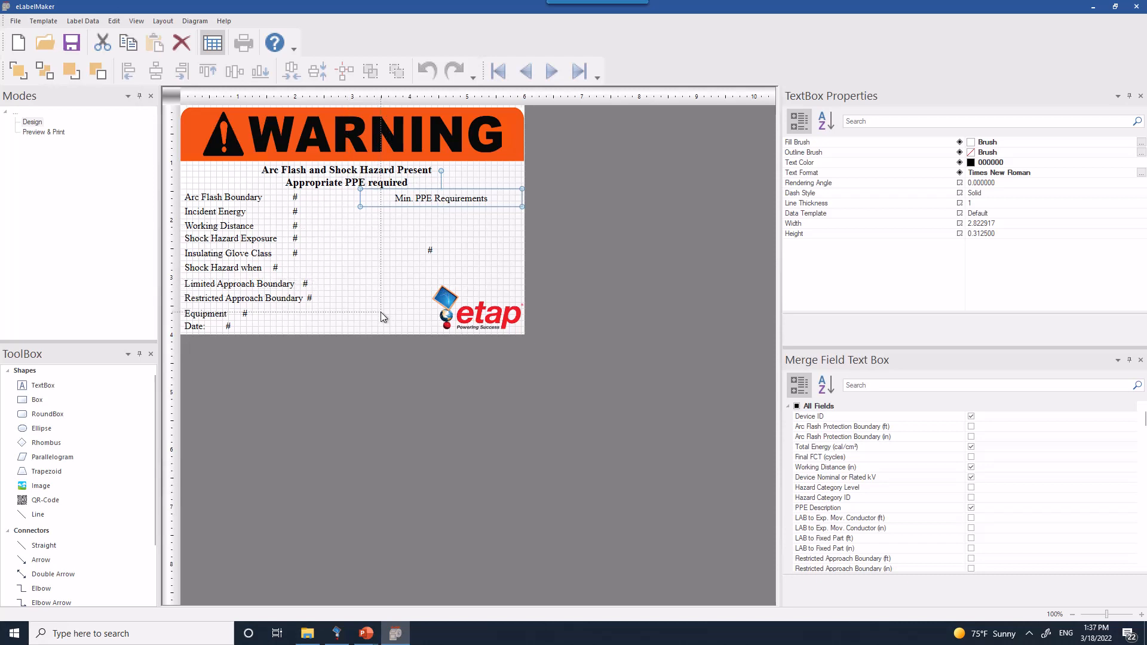
pyautogui.scroll(8, 381, 311)
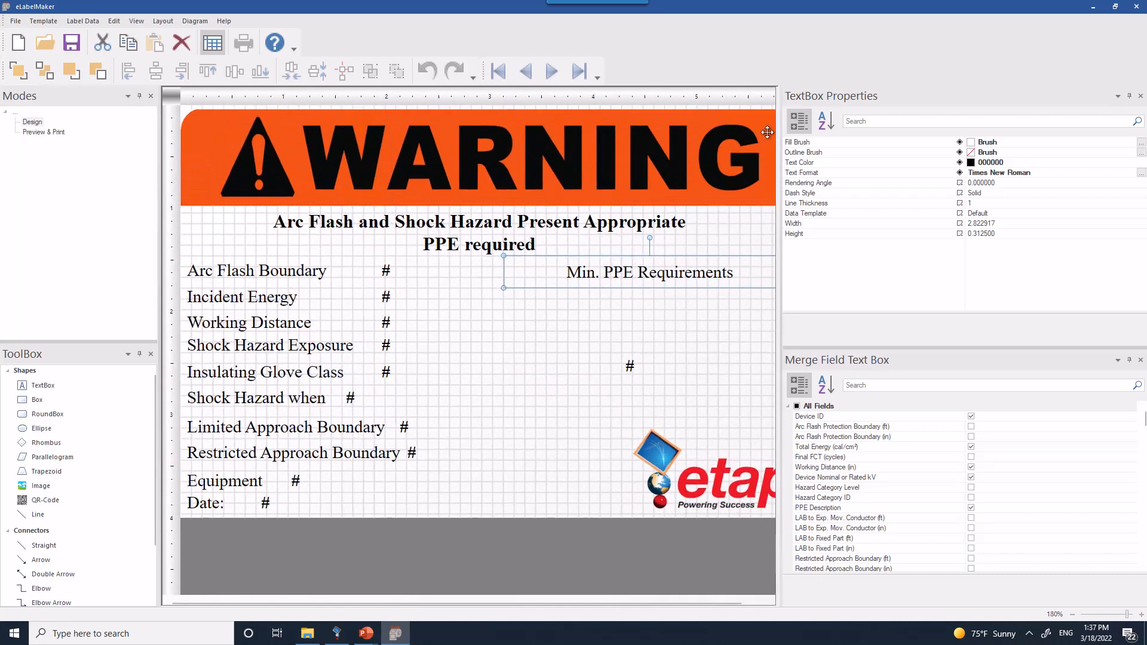
pyautogui.moveTo(781, 131); pyautogui.dragTo(842, 131)
pyautogui.click(299, 270)
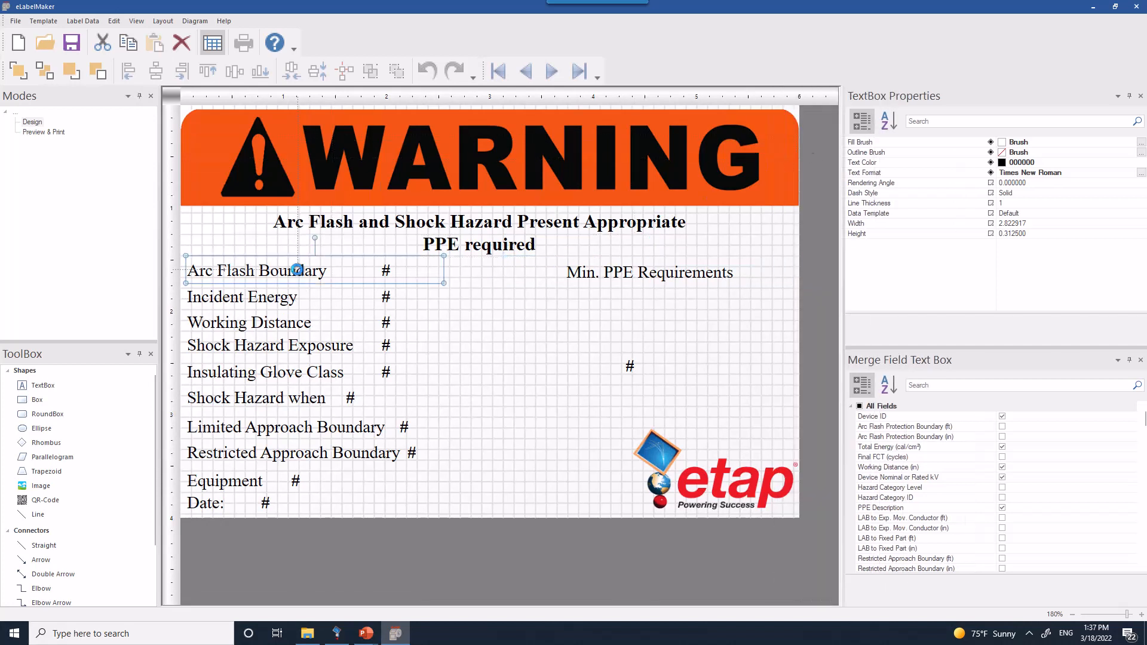
pyautogui.click(287, 297)
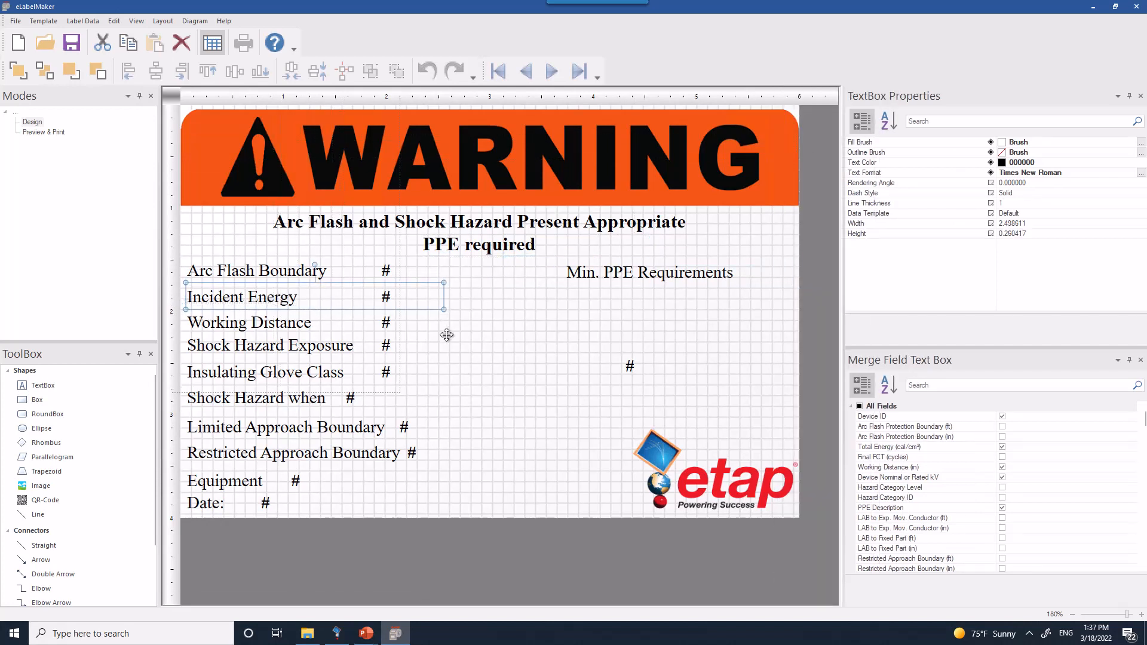
# Hide the grid on the warning label in design mode.
pyautogui.click(208, 48)
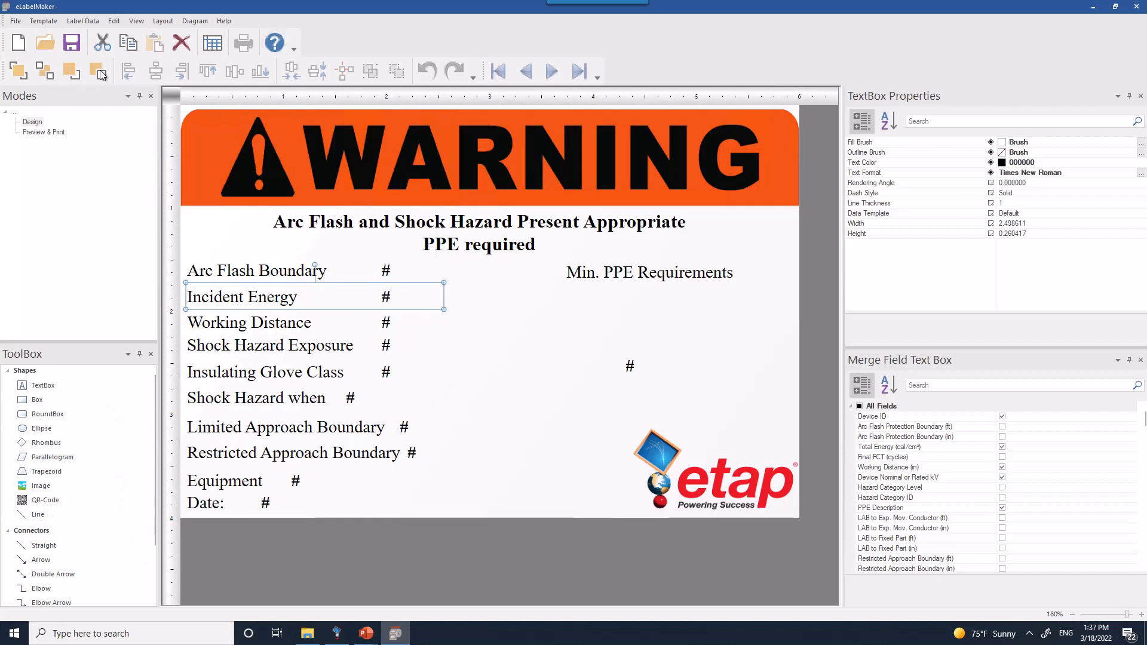
pyautogui.click(33, 122)
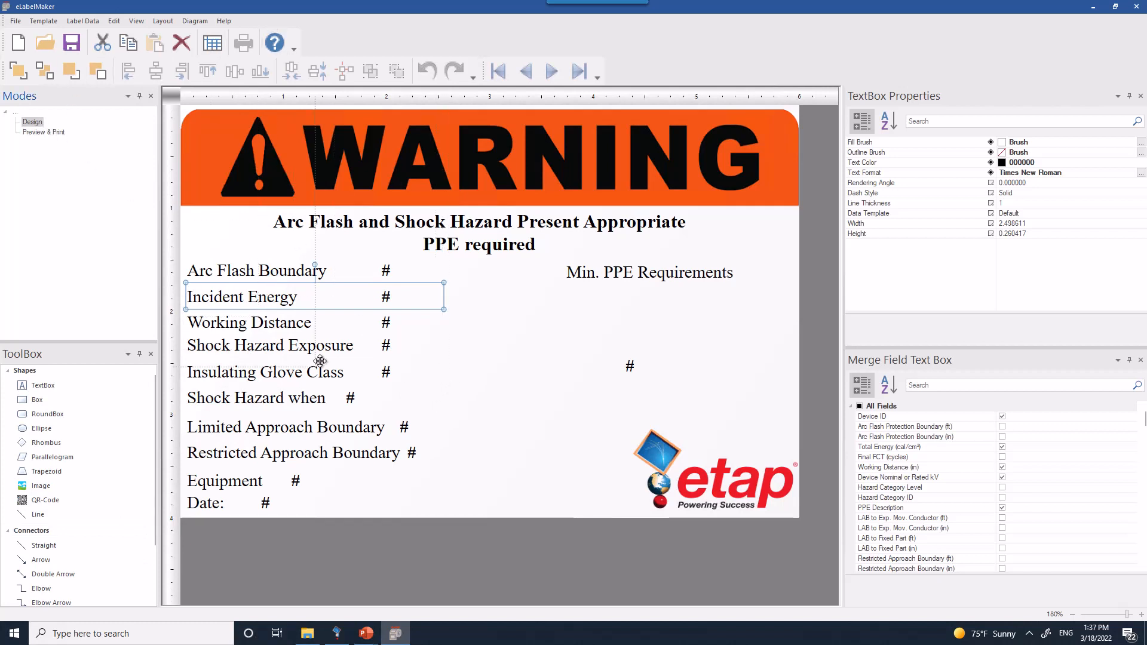
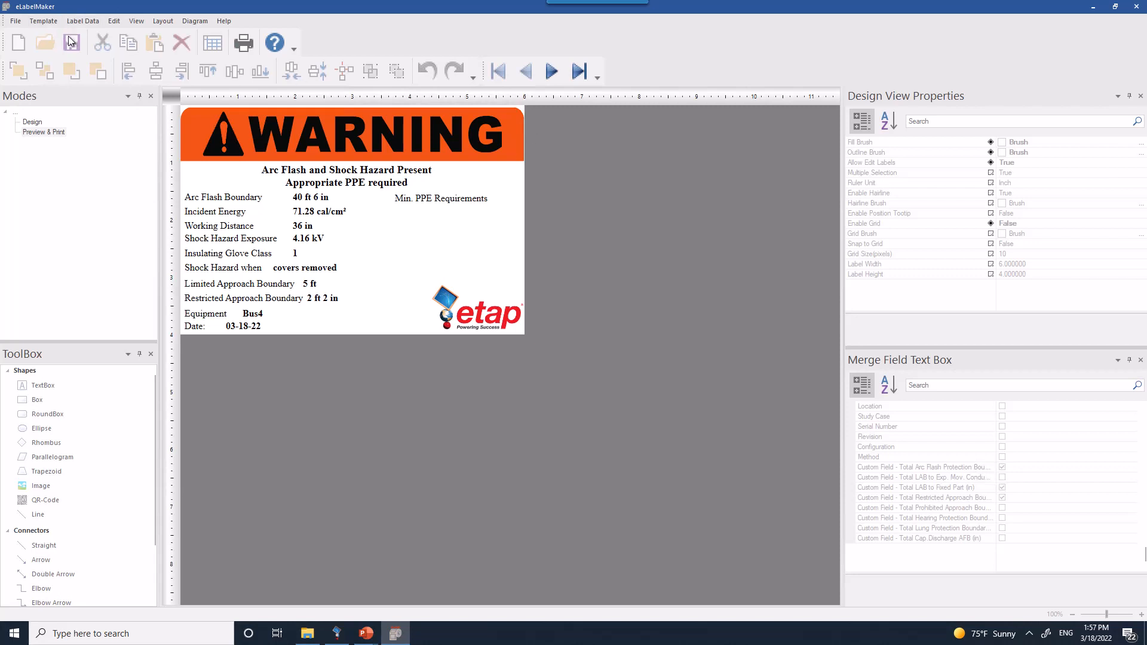
# Inspect the Incident Energy merge field in design mode, compare it with the label preview, and return to an unselected design view.
pyautogui.click(33, 122)
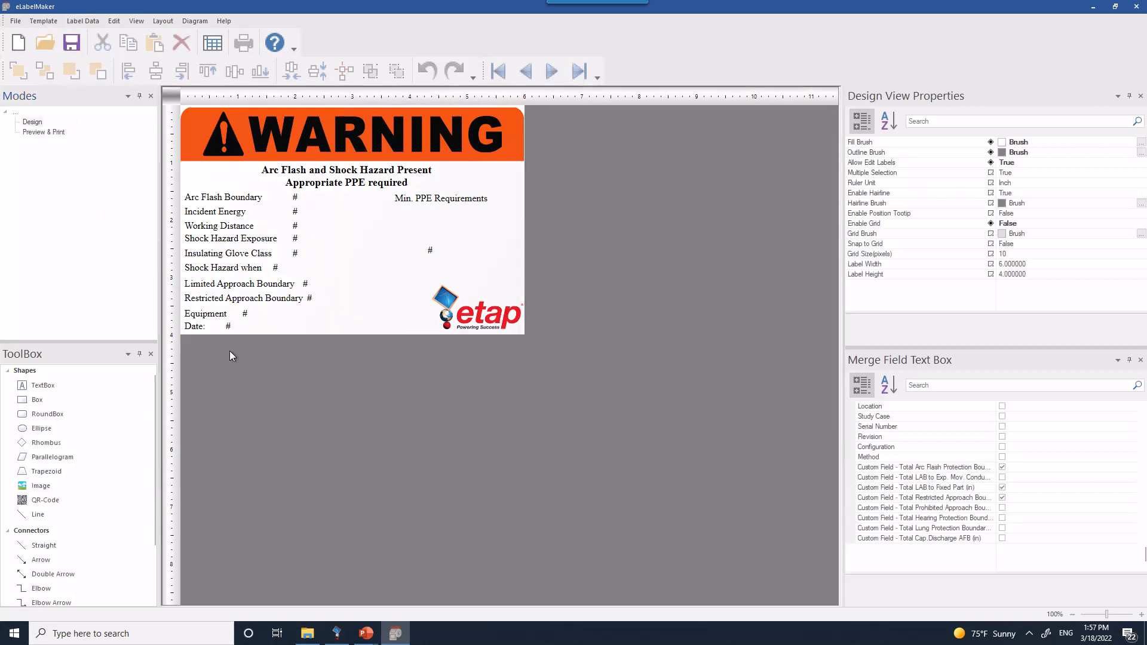
pyautogui.click(293, 211)
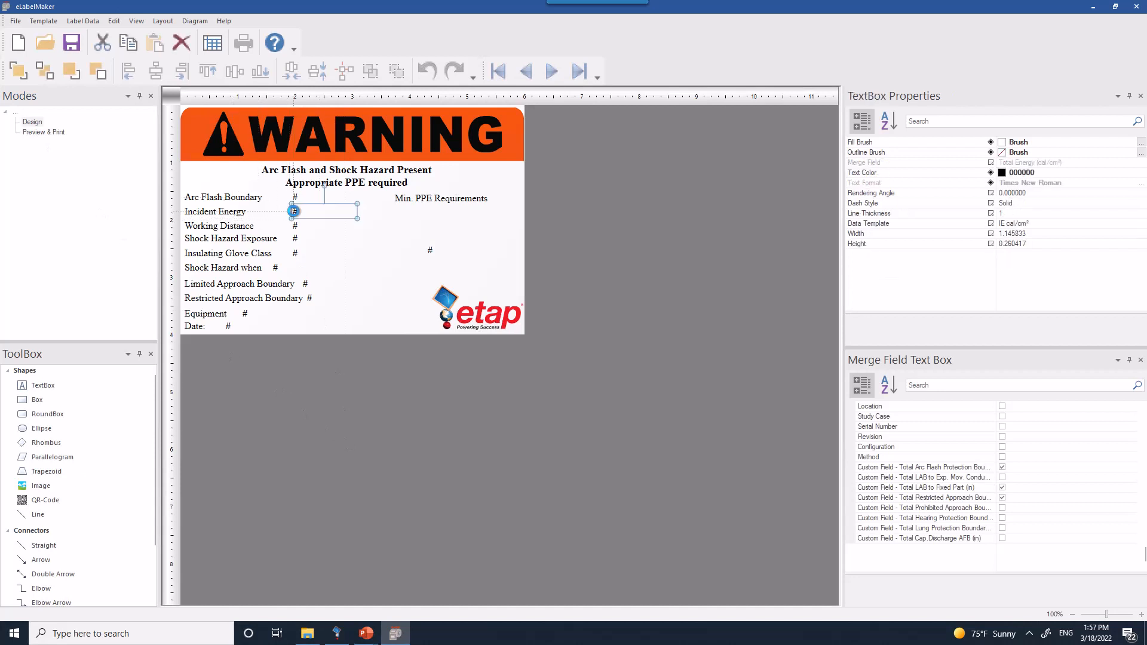
pyautogui.click(54, 132)
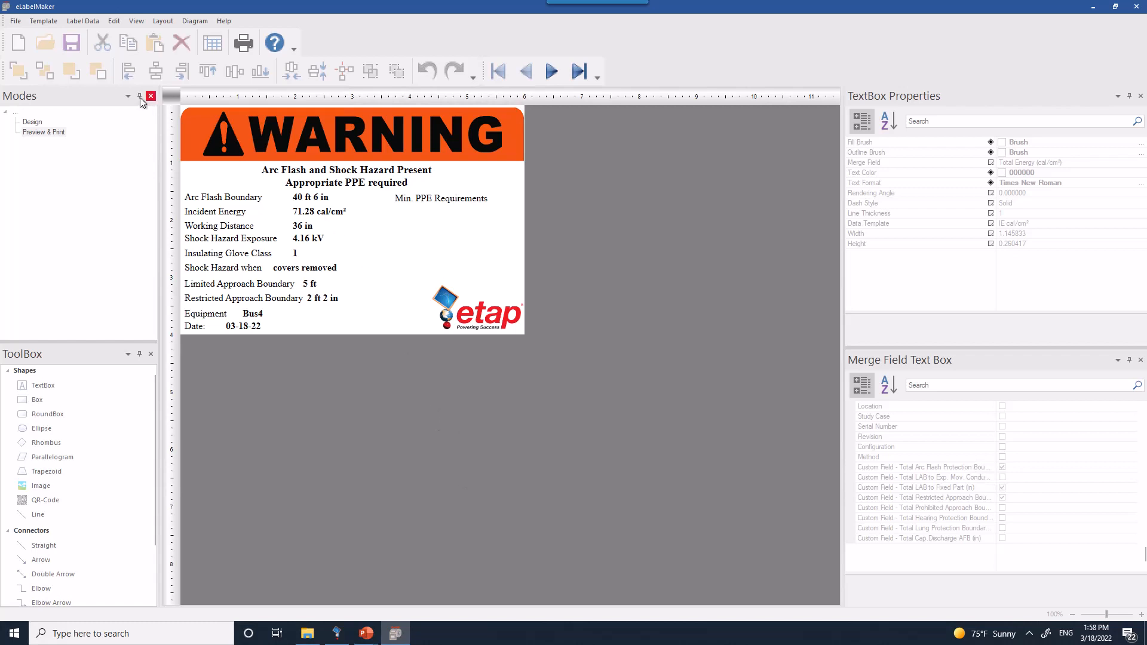
pyautogui.click(35, 123)
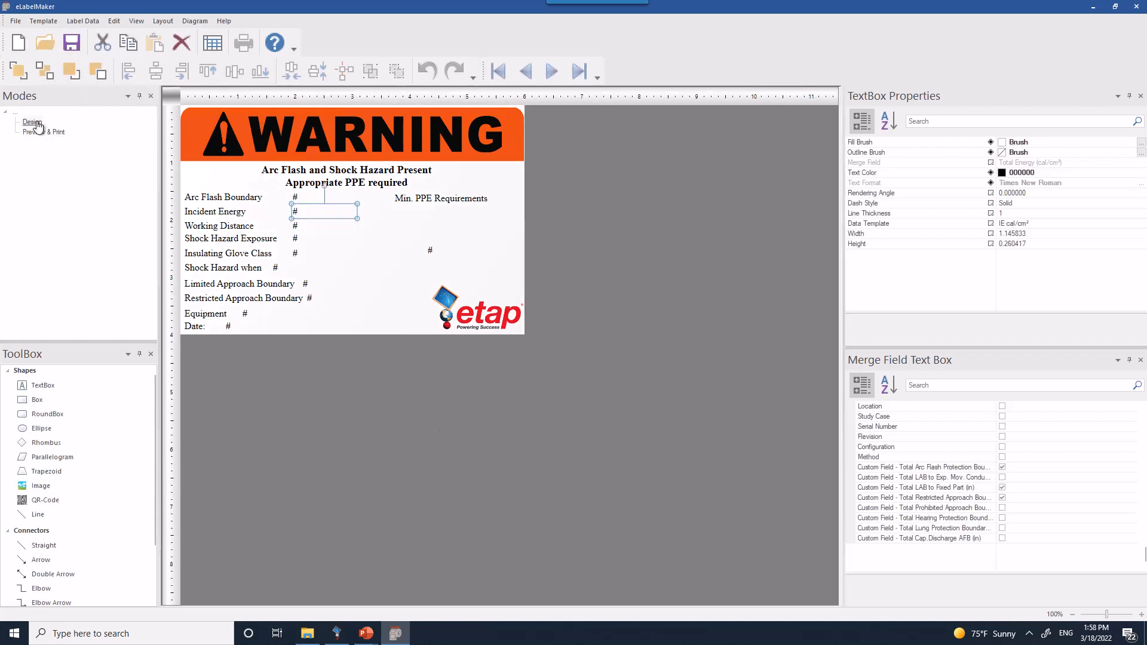
pyautogui.click(501, 432)
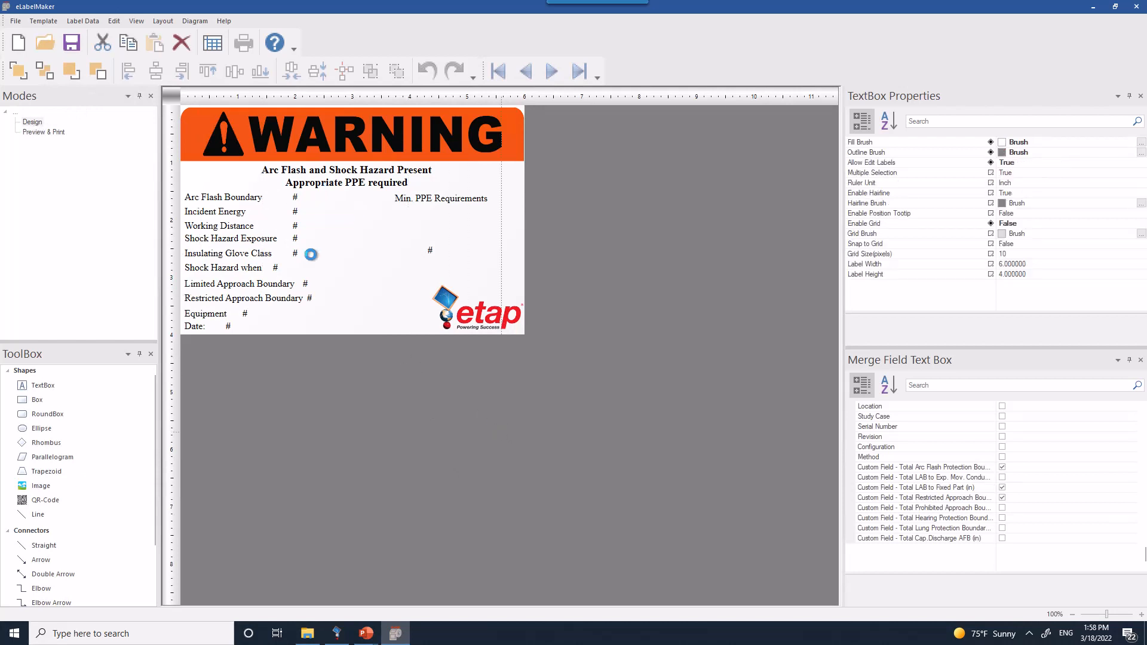
# Open the label data template list and reposition its window to review the existing templates.
pyautogui.click(43, 21)
pyautogui.moveTo(88, 22)
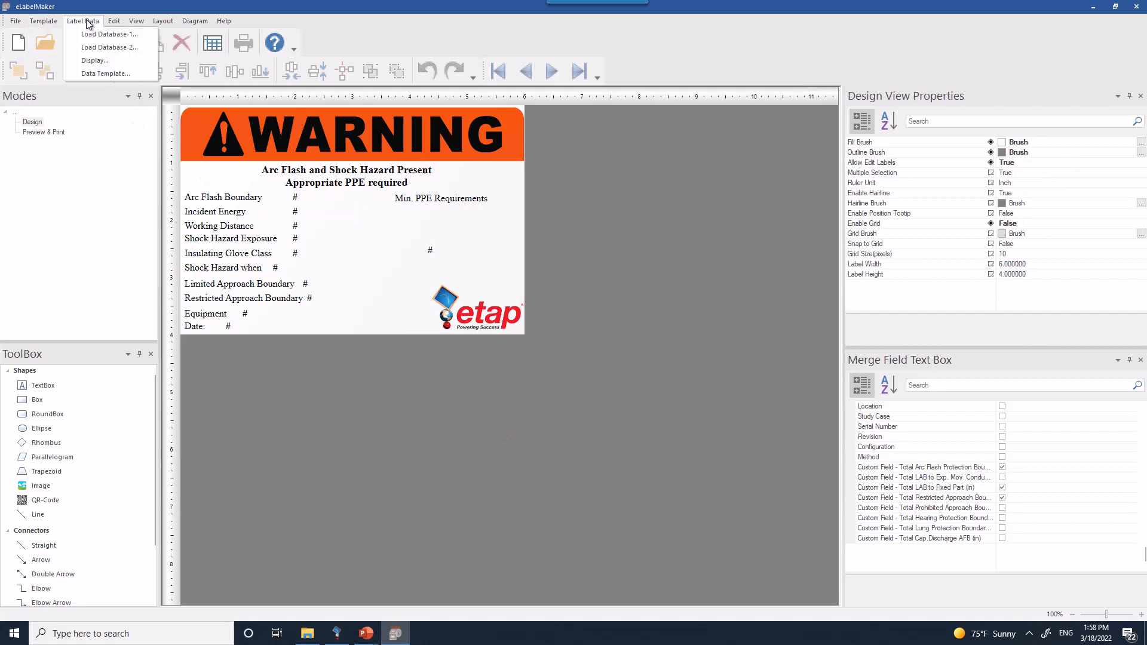
pyautogui.click(103, 75)
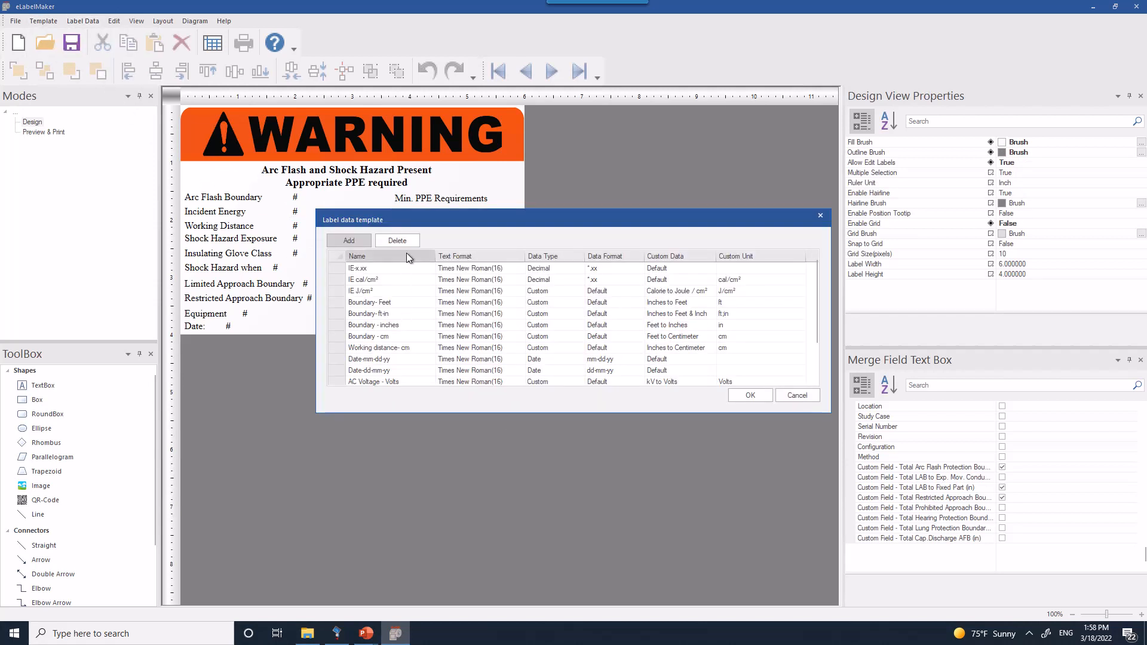
pyautogui.moveTo(469, 221); pyautogui.dragTo(466, 179)
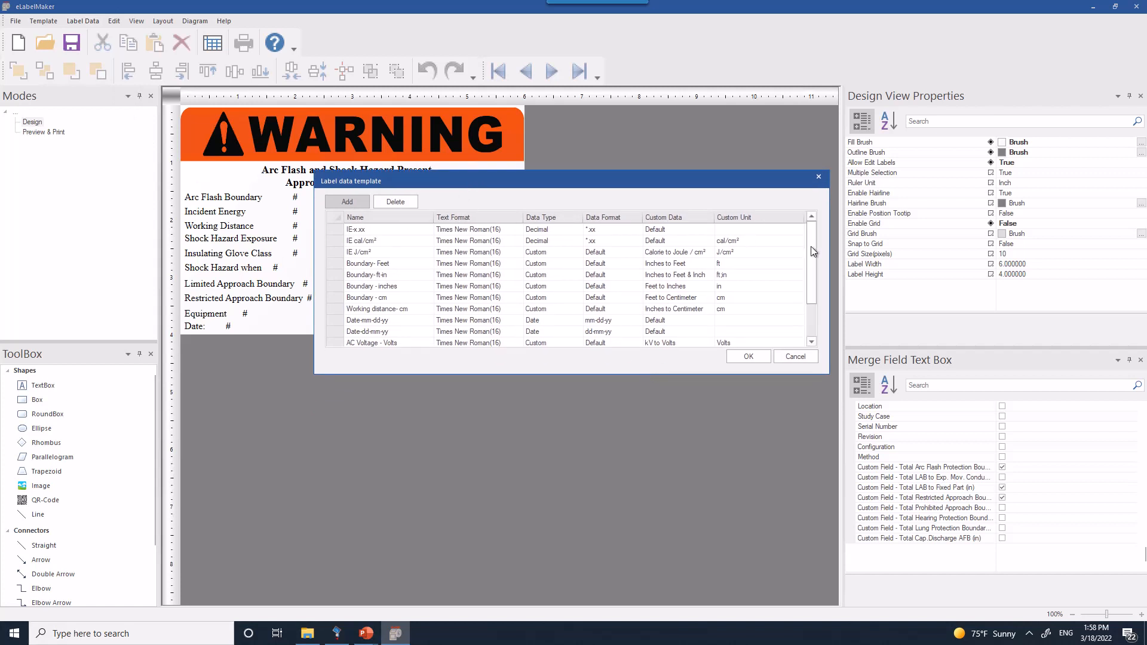
pyautogui.moveTo(812, 250); pyautogui.dragTo(824, 223)
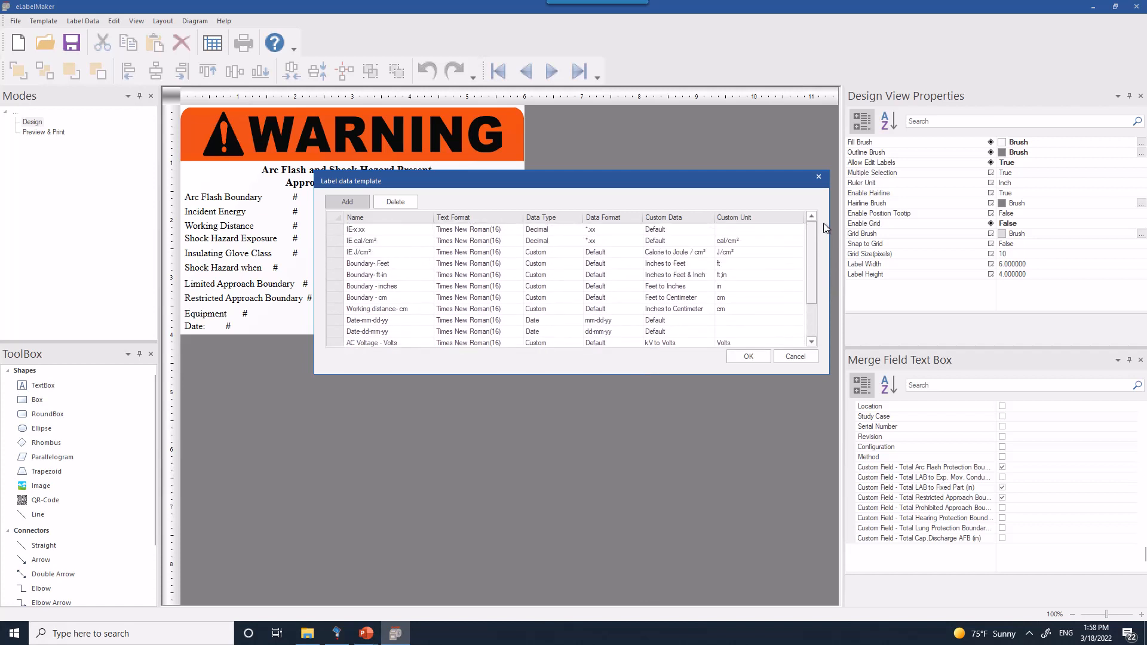
# Add a new label data template named IE_1sigfigure.
pyautogui.click(339, 204)
pyautogui.moveTo(815, 275); pyautogui.dragTo(811, 324)
pyautogui.click(416, 341)
pyautogui.moveTo(416, 341); pyautogui.dragTo(290, 330)
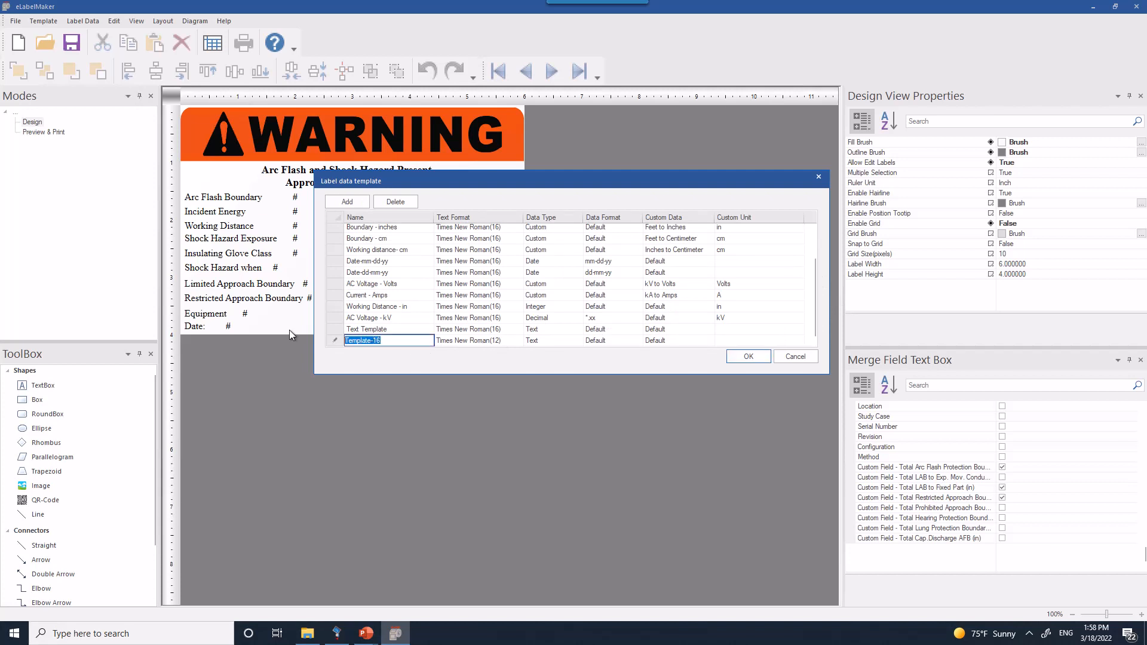
pyautogui.write('Incicd')
pyautogui.press('BackSpace')
pyautogui.press('BackSpace')
pyautogui.press('BackSpace')
pyautogui.press('BackSpace')
pyautogui.press('BackSpace')
pyautogui.press('BackSpace')
pyautogui.write('E')
pyautogui.press('BackSpace')
pyautogui.write('IE_1sigfigure')
# Set the text format of the IE_1sigfigure template to size 16 and Bold weight.
pyautogui.click(503, 342)
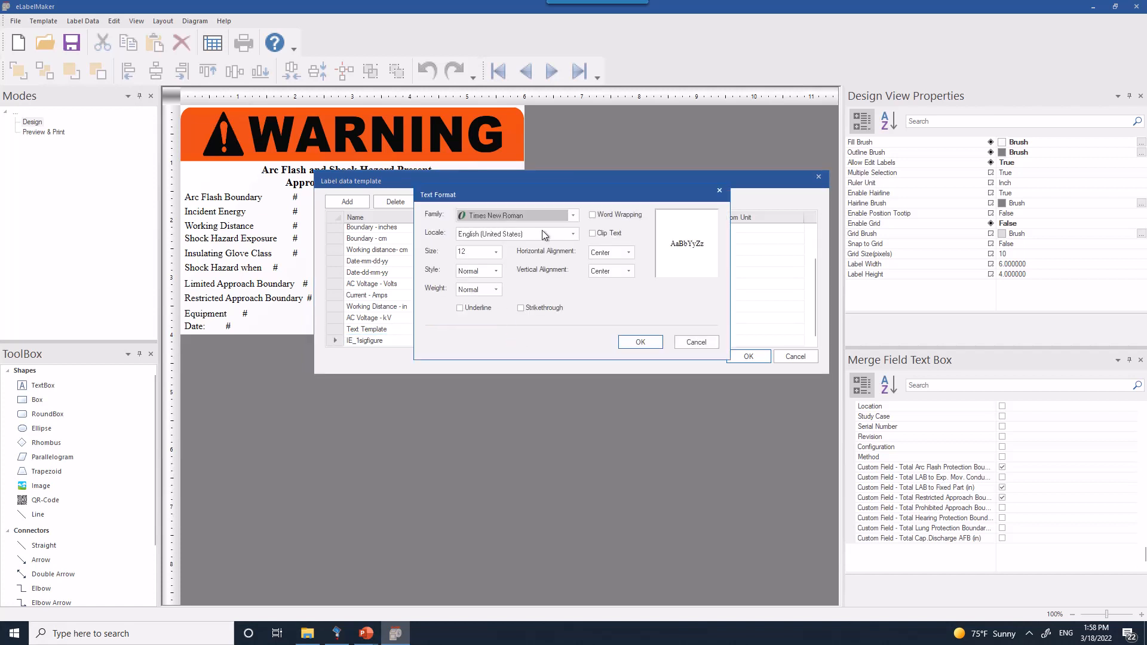
pyautogui.click(497, 252)
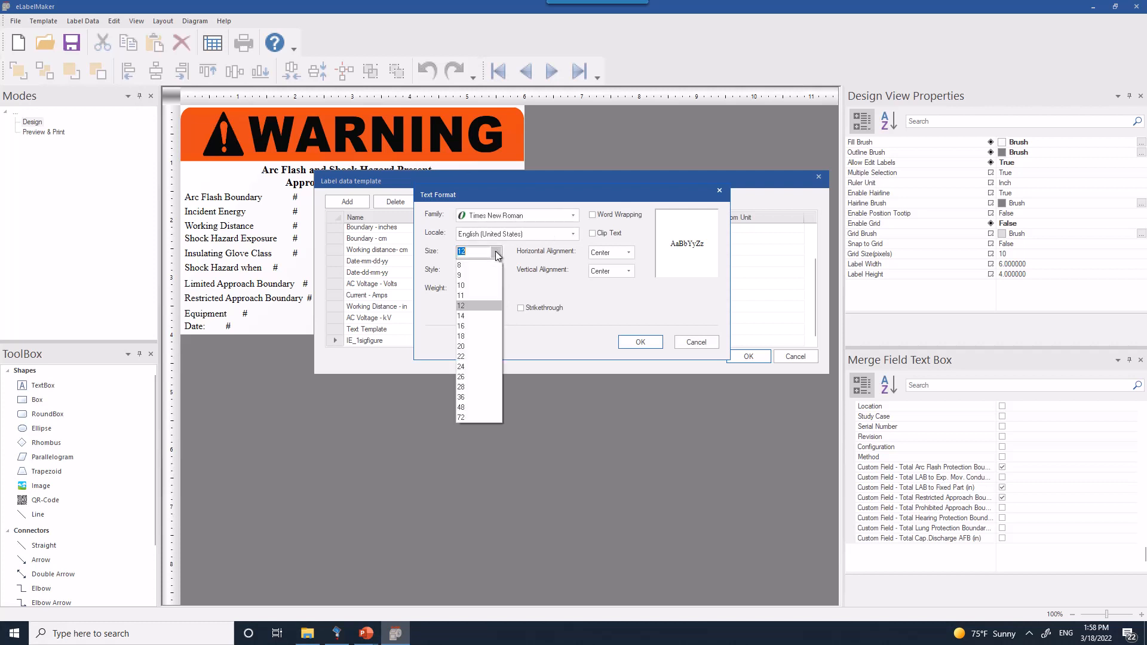
pyautogui.click(475, 327)
pyautogui.click(494, 290)
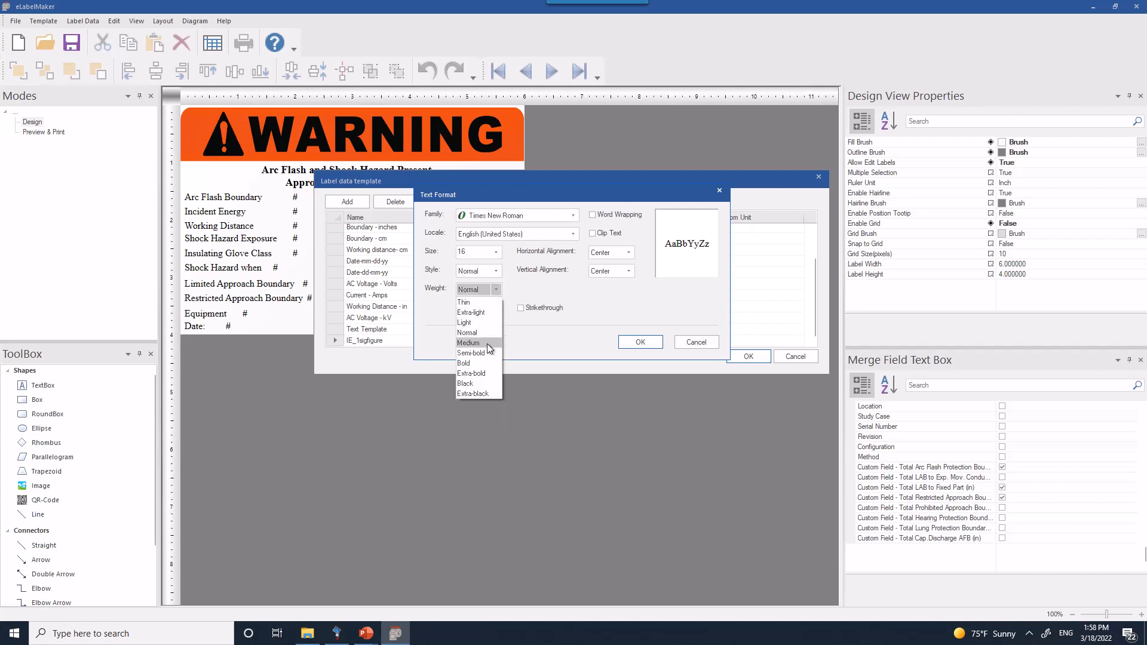
pyautogui.click(487, 364)
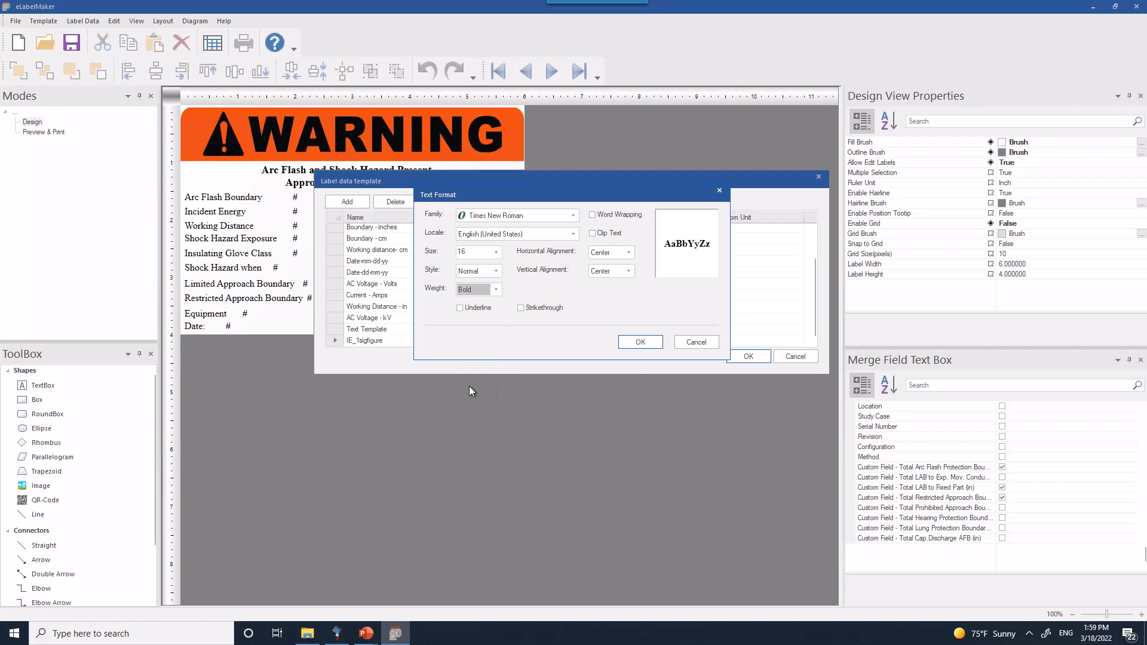
pyautogui.moveTo(535, 194); pyautogui.dragTo(619, 215)
pyautogui.click(726, 363)
# Check the text format settings of the existing Text Template entry without changing them.
pyautogui.click(511, 329)
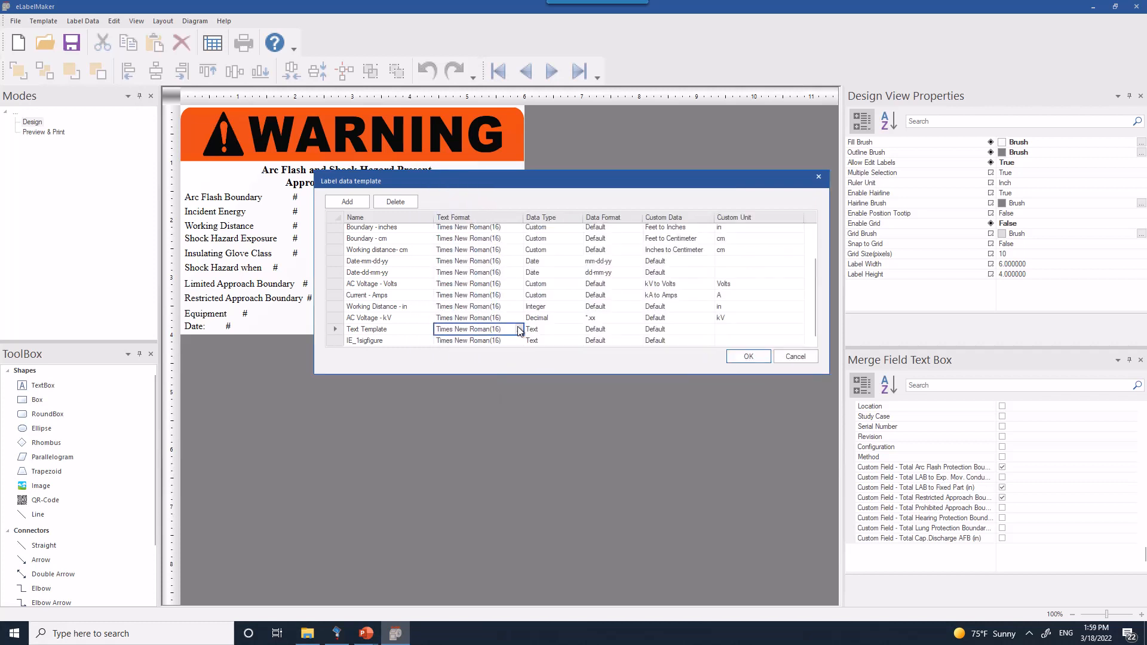
pyautogui.click(520, 328)
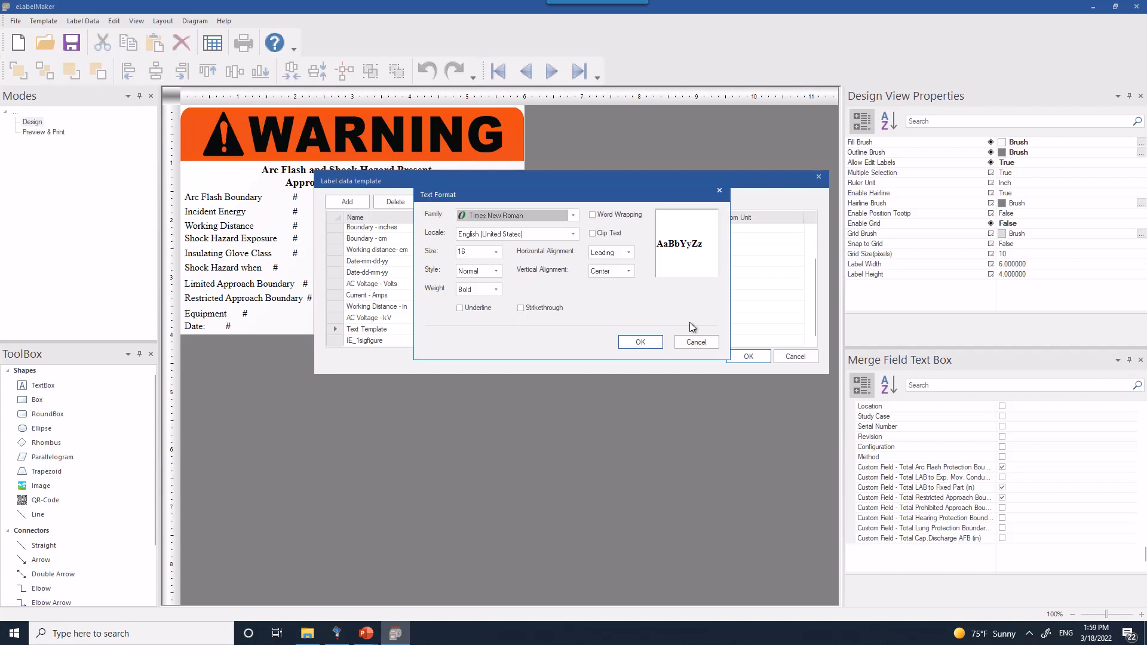
pyautogui.click(705, 346)
# Set the horizontal text alignment of the IE_1sigfigure template to Leading.
pyautogui.click(502, 340)
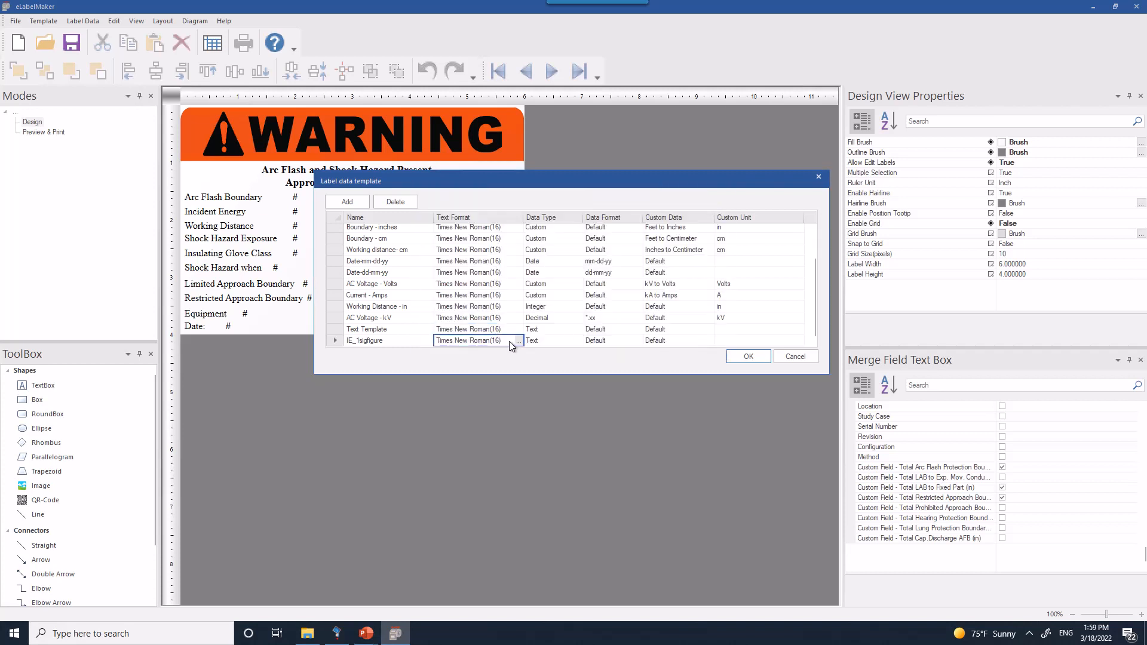
pyautogui.click(515, 341)
pyautogui.click(632, 252)
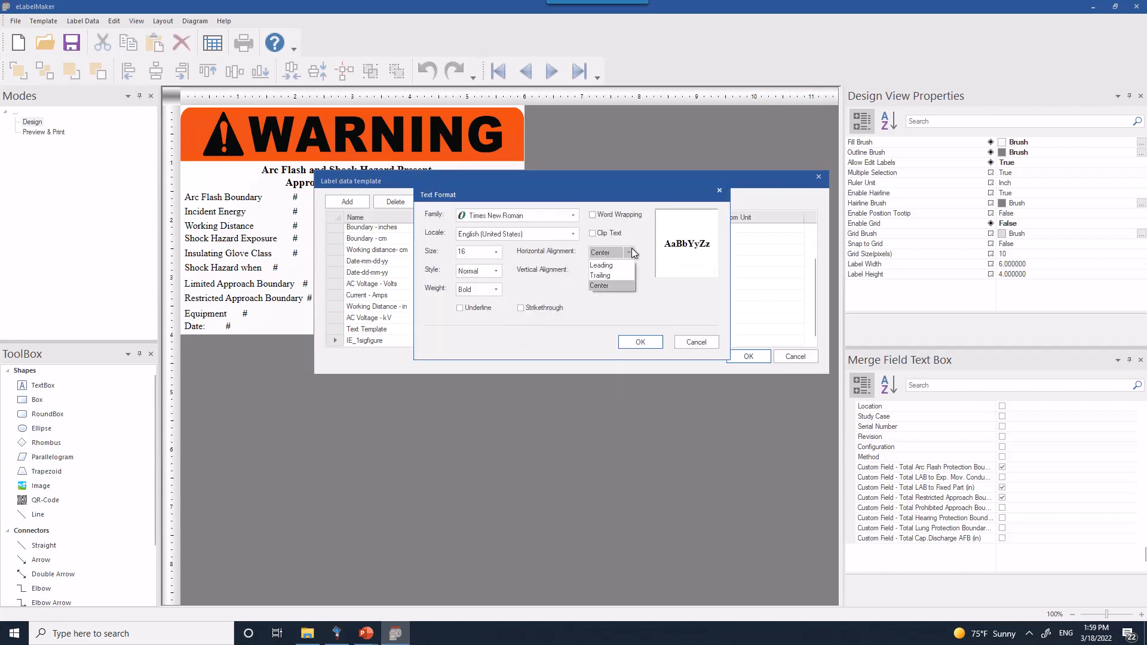
pyautogui.click(618, 267)
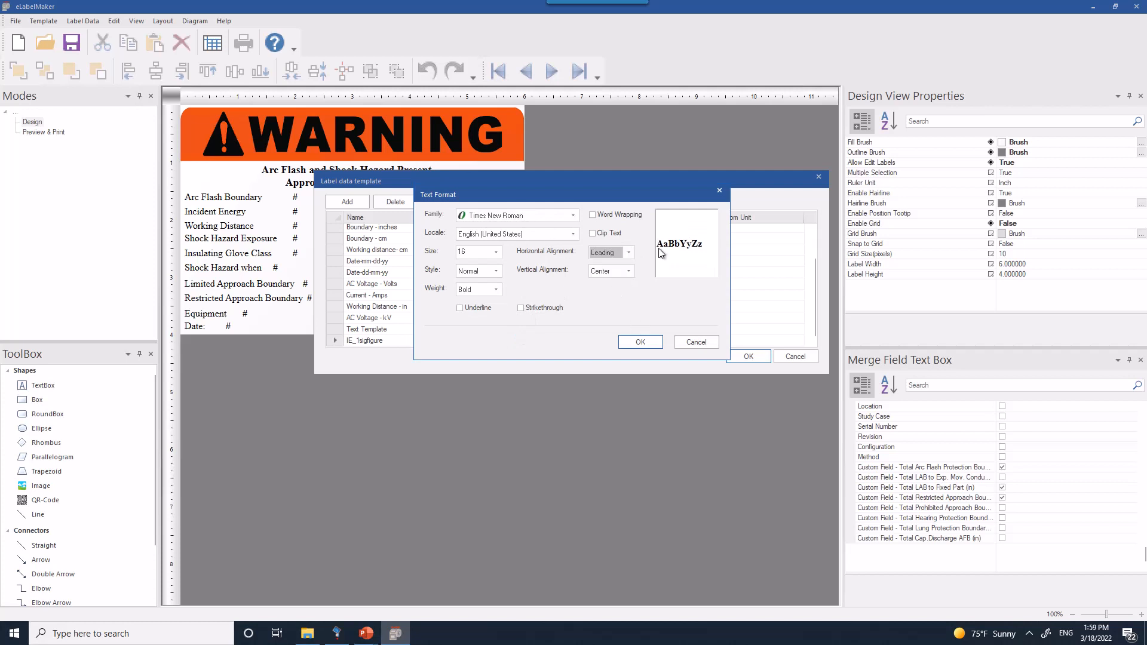
pyautogui.click(652, 347)
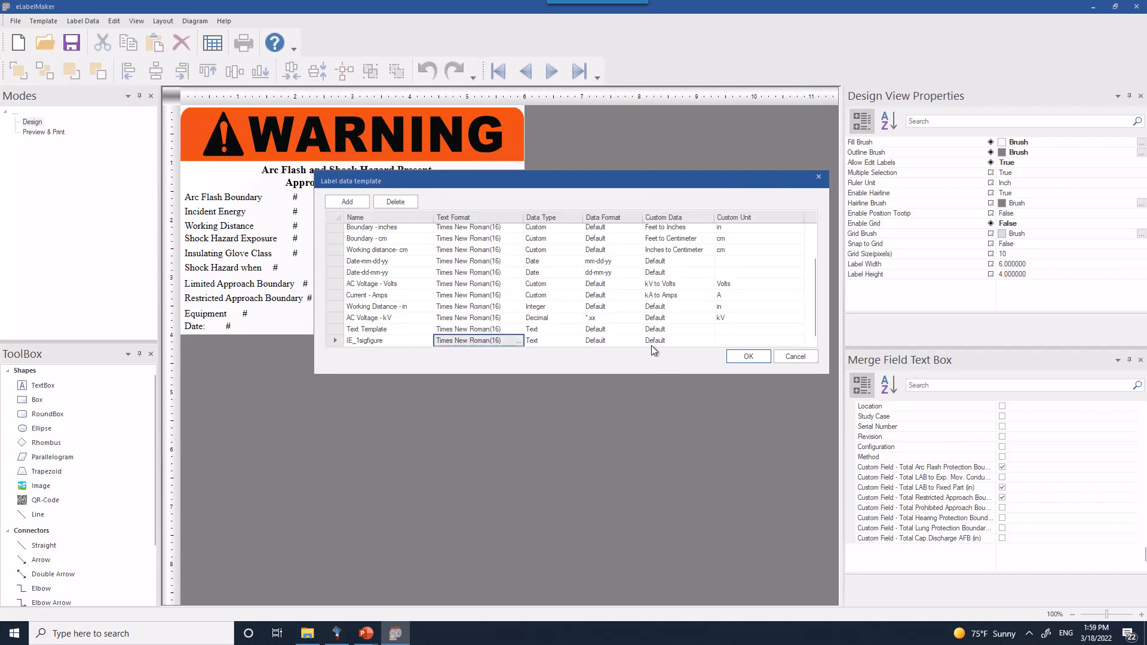
# Set the data type of the IE_1sigfigure template to Integer.
pyautogui.click(564, 340)
pyautogui.click(578, 340)
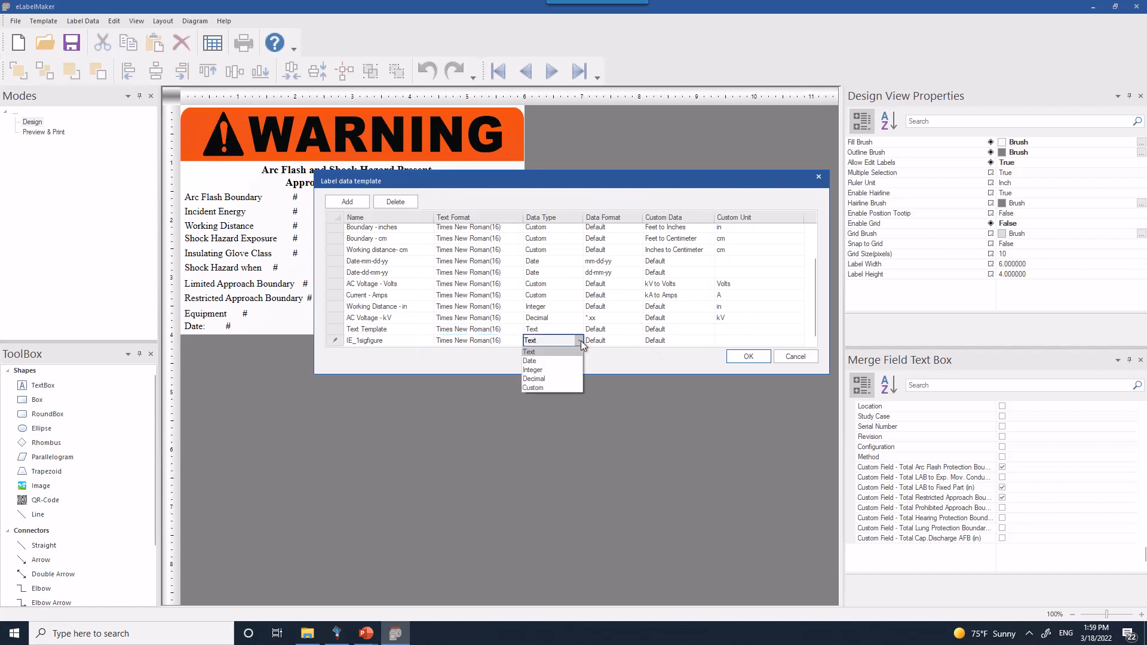
pyautogui.click(580, 341)
pyautogui.scroll(2, 589, 340)
pyautogui.scroll(-2, 591, 339)
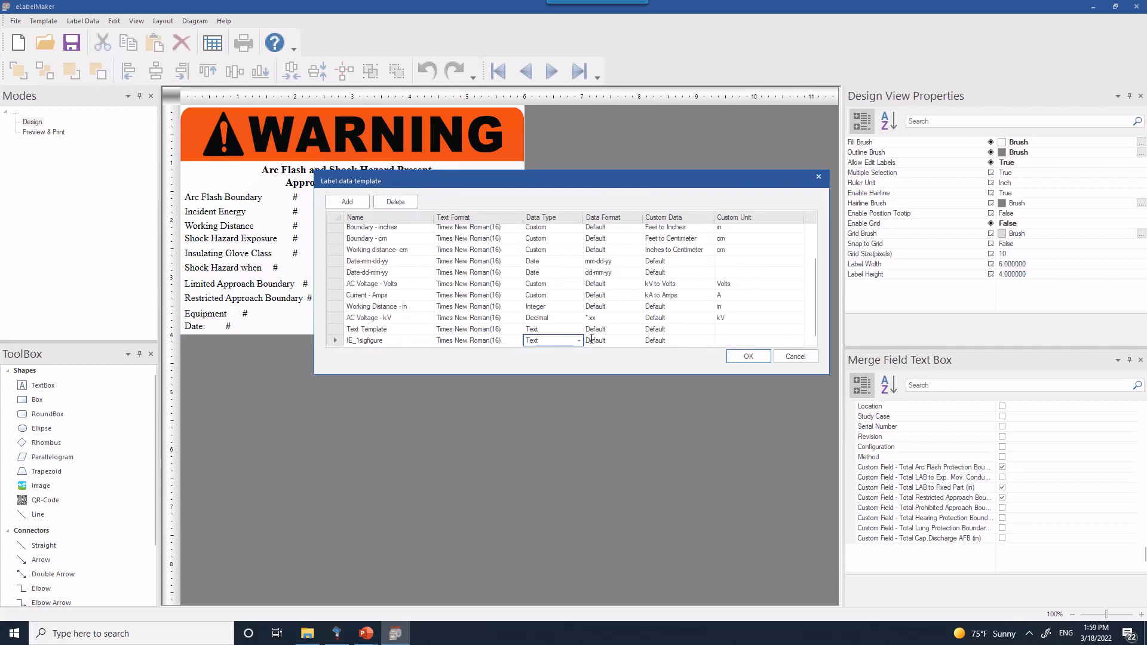
pyautogui.scroll(2, 592, 338)
pyautogui.scroll(-2, 555, 298)
pyautogui.click(579, 342)
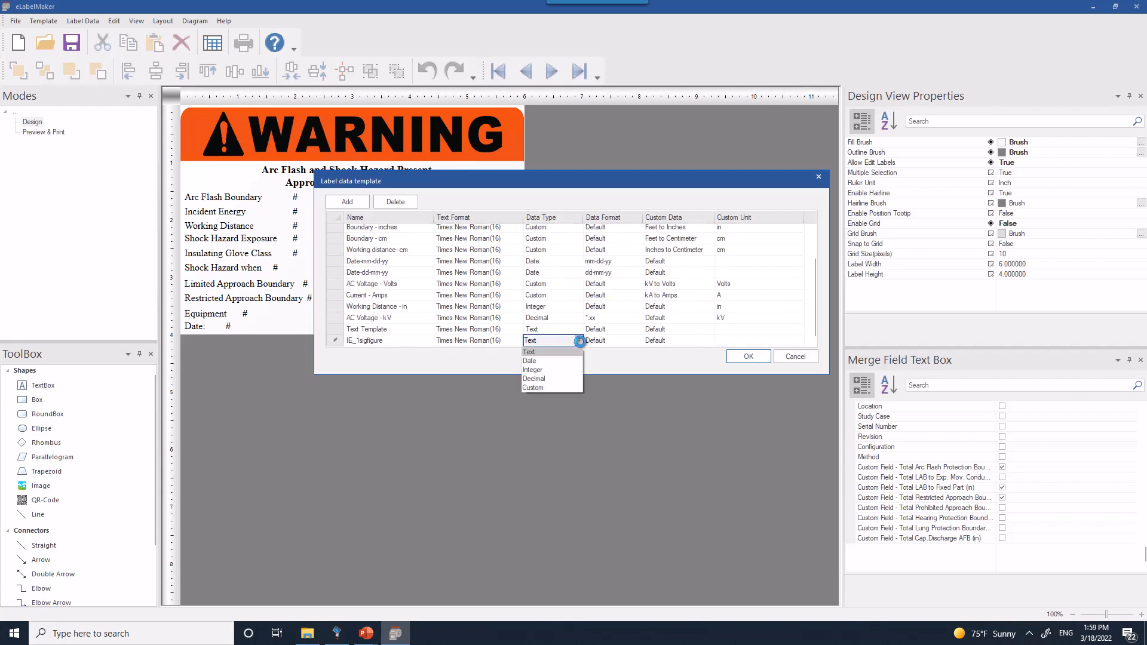
pyautogui.click(564, 371)
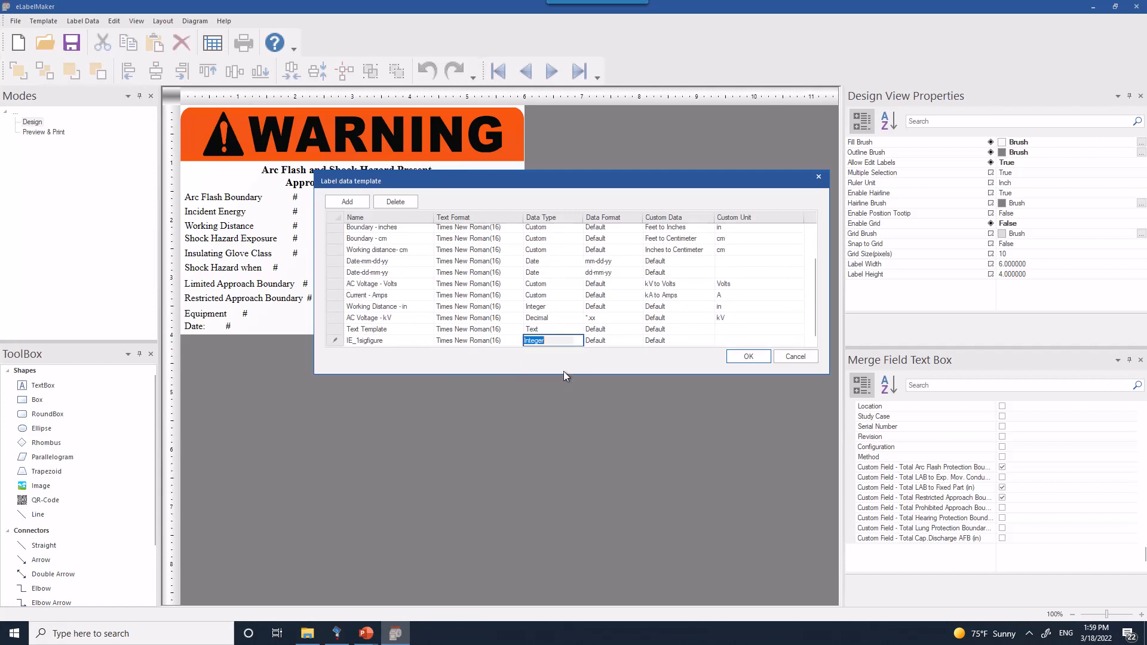
# Rename the IE_1sigfigure data template to IE.
pyautogui.click(416, 336)
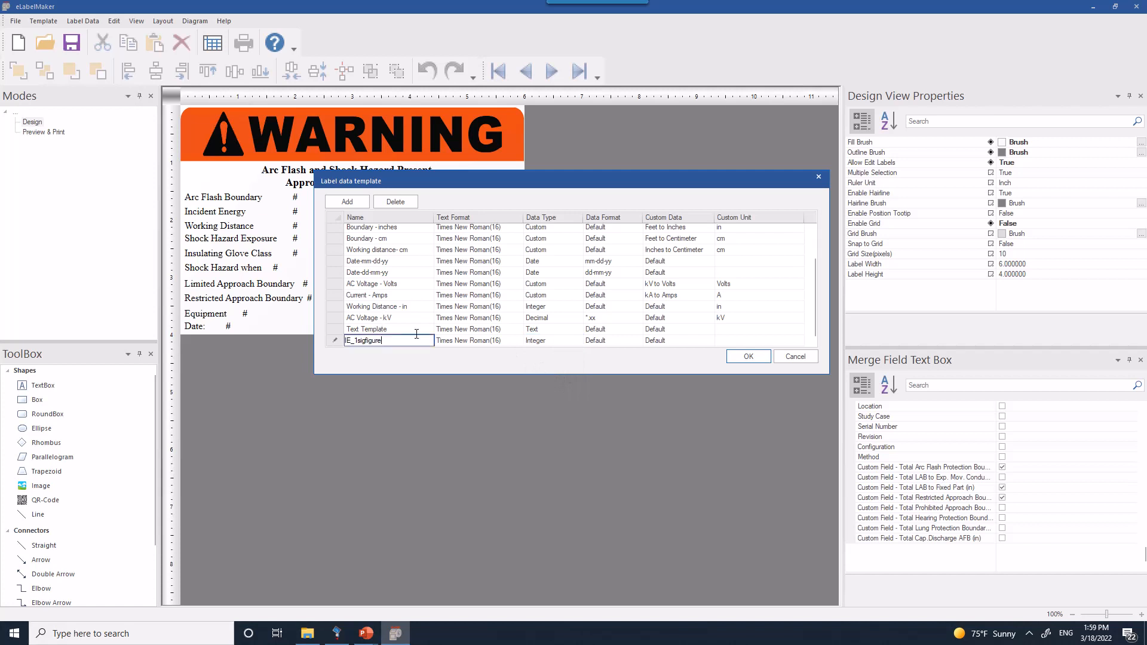
pyautogui.press('BackSpace')
pyautogui.press('BackSpace')
pyautogui.press('BackSpace')
# Set the custom unit of the IE template to cal/cm² and save the label data templates.
pyautogui.click(567, 341)
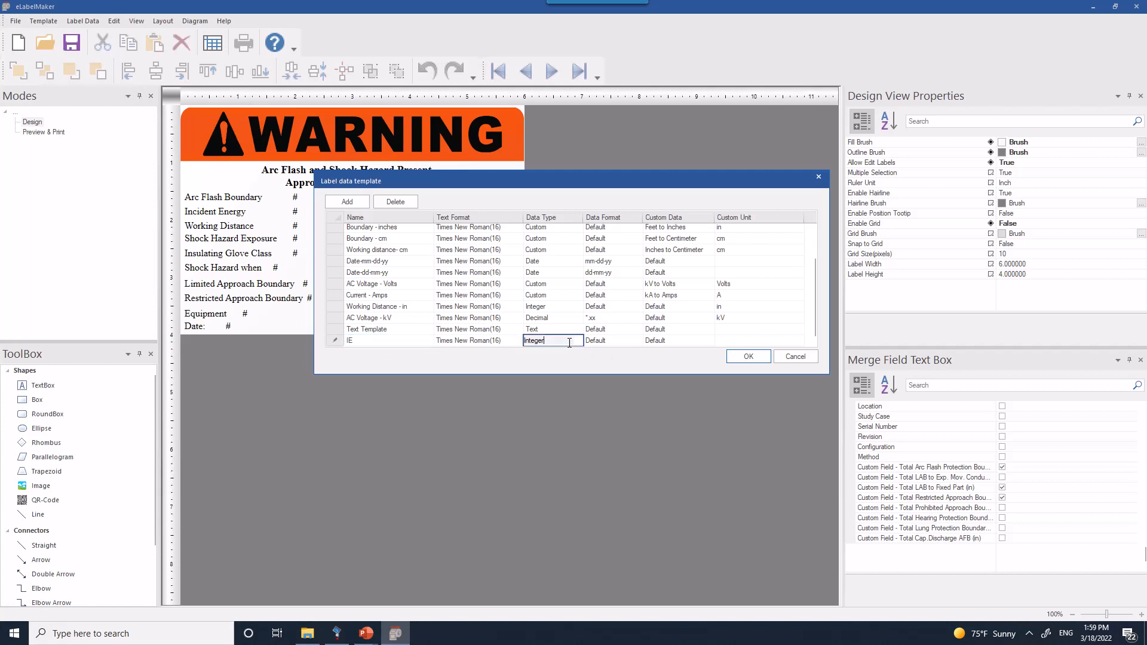
pyautogui.click(612, 342)
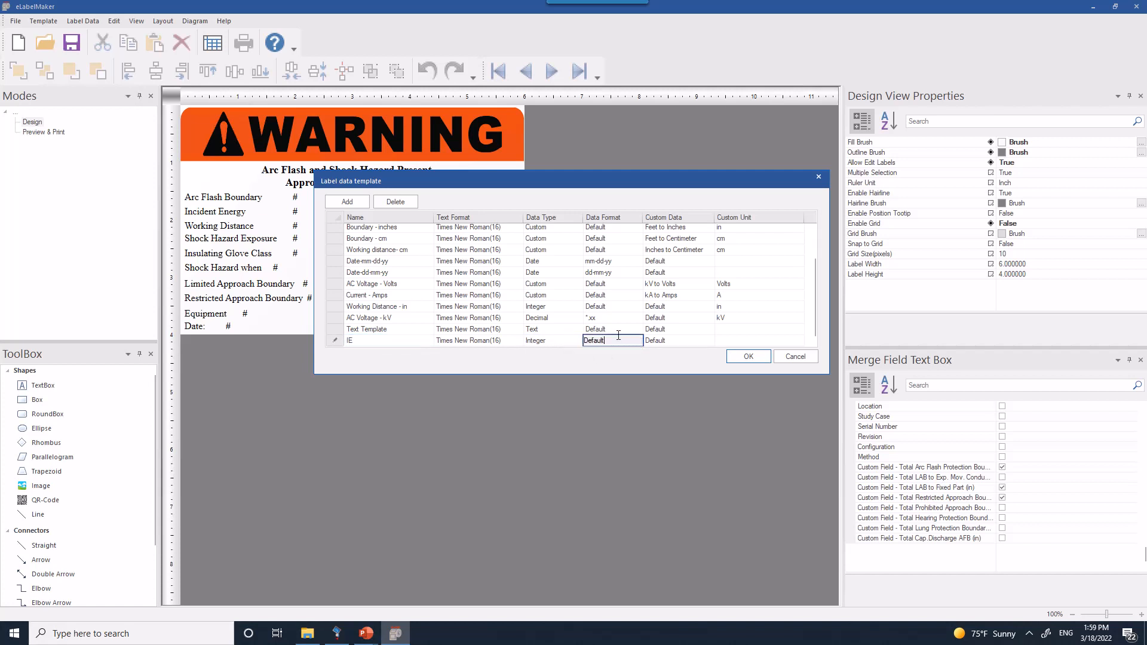
pyautogui.click(661, 342)
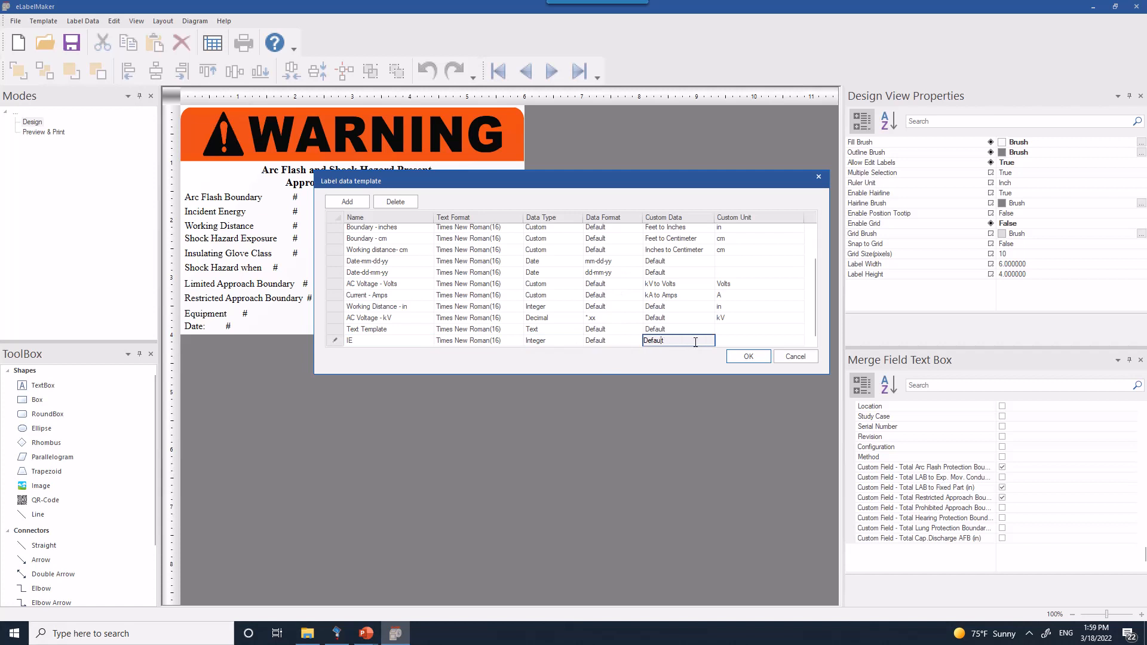
pyautogui.click(732, 343)
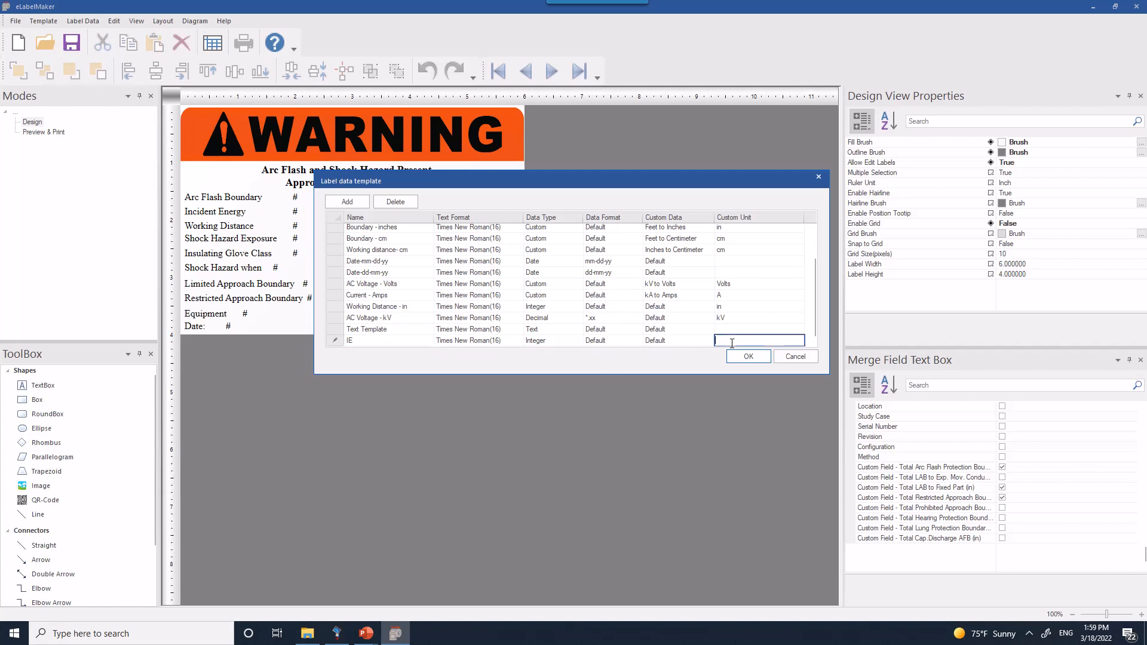
pyautogui.scroll(2, 686, 298)
pyautogui.scroll(-2, 686, 298)
pyautogui.click(749, 357)
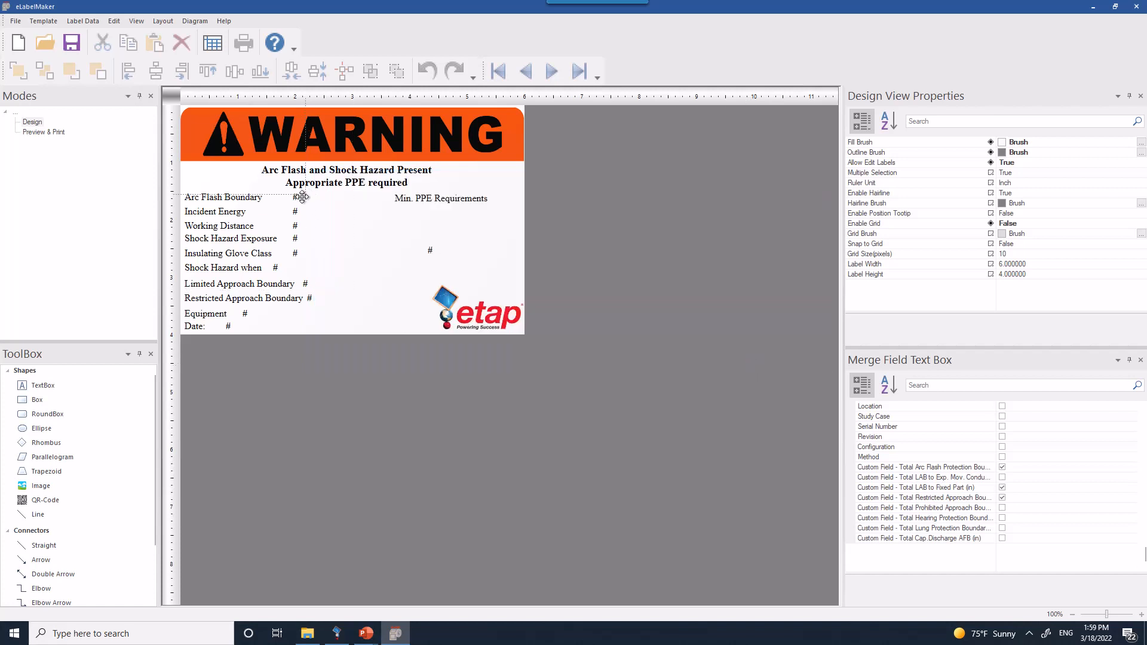
# Find the Total Energy merge field and assign the IE data template to the Incident Energy value's text box.
pyautogui.click(289, 213)
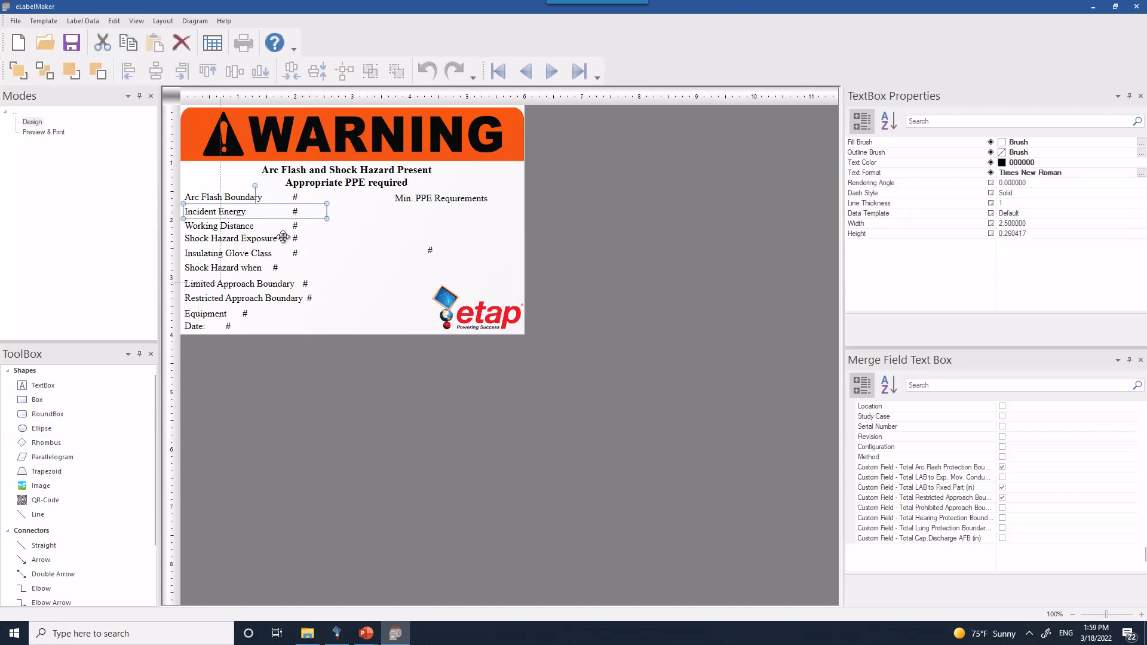
pyautogui.click(294, 211)
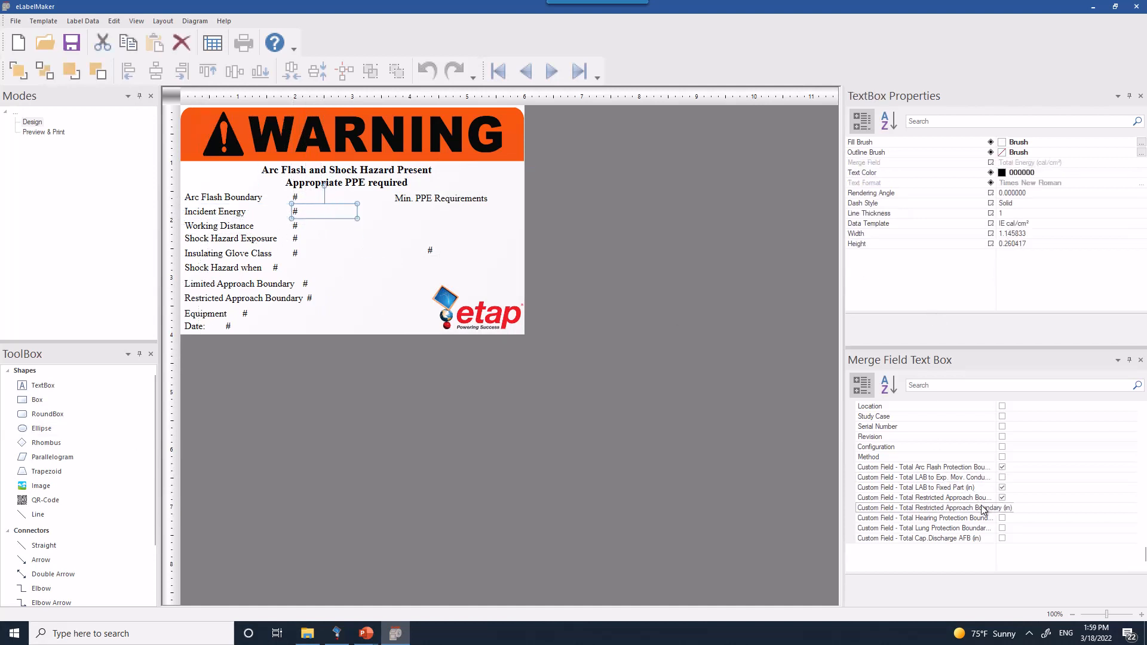
pyautogui.click(1064, 164)
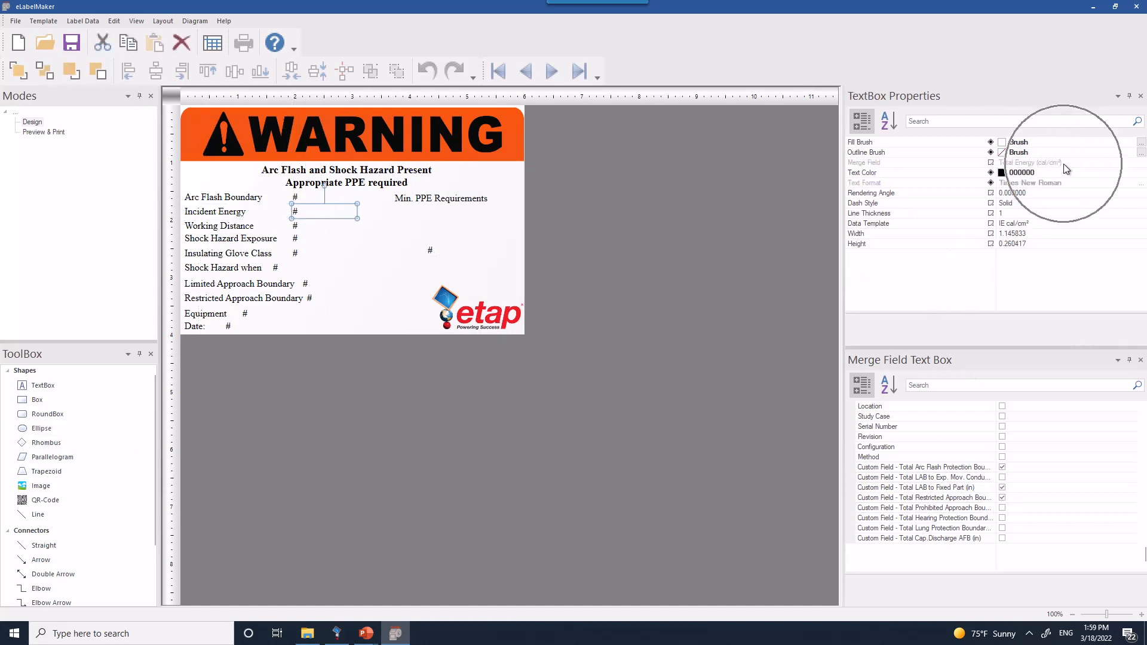
pyautogui.click(1059, 389)
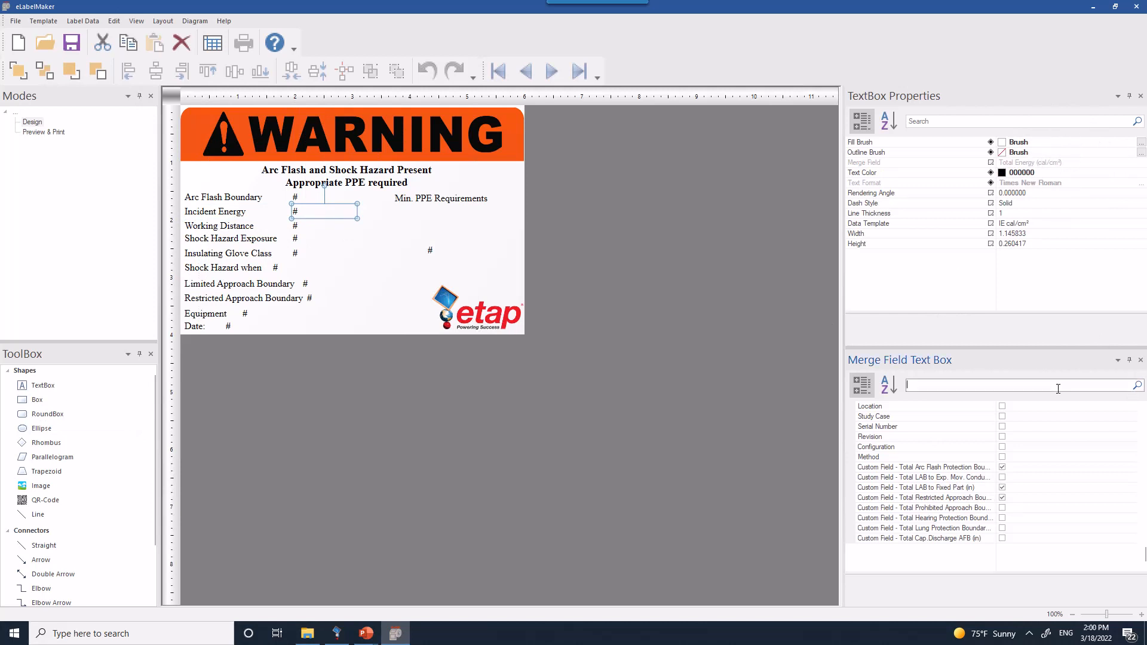
pyautogui.write('total')
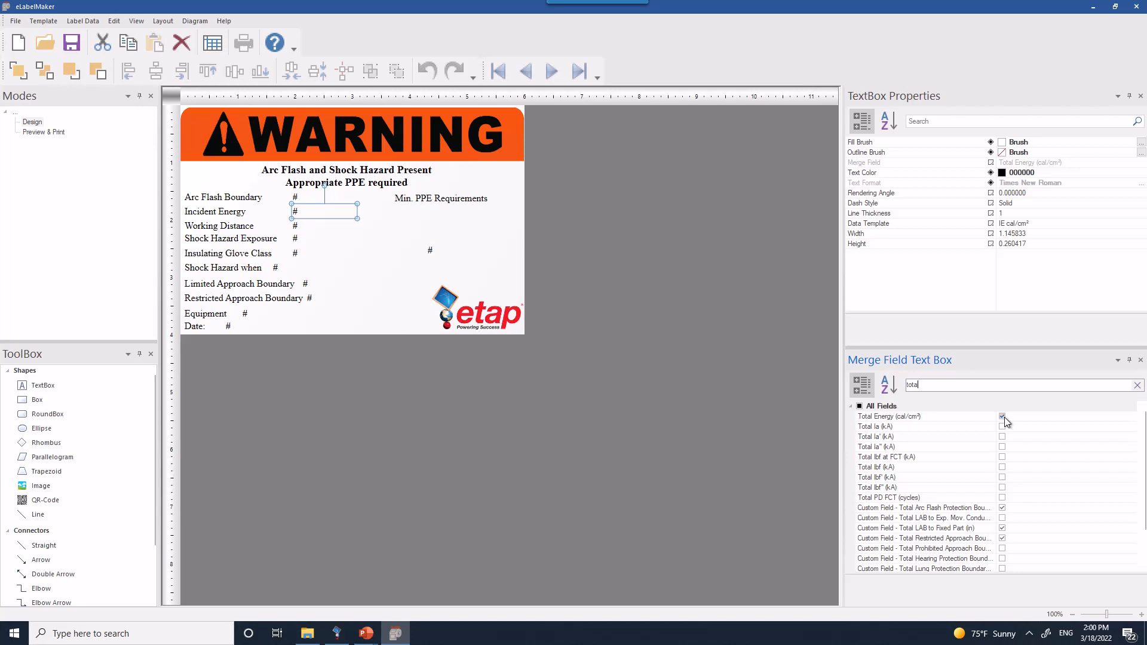
pyautogui.click(1076, 224)
pyautogui.click(1141, 223)
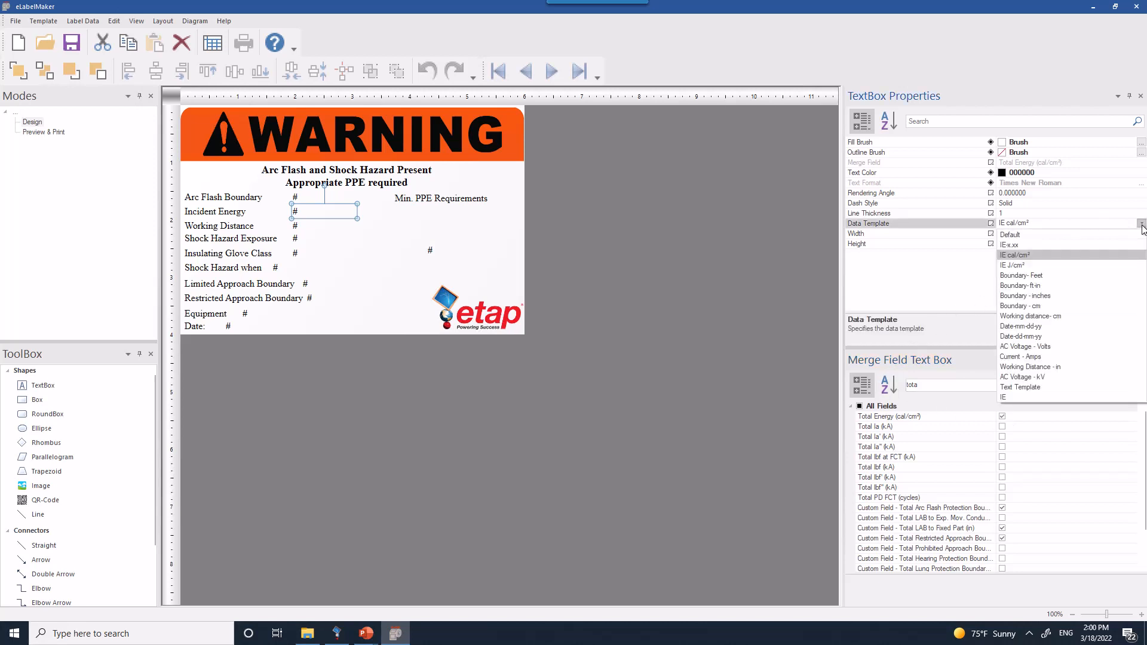
pyautogui.click(1005, 398)
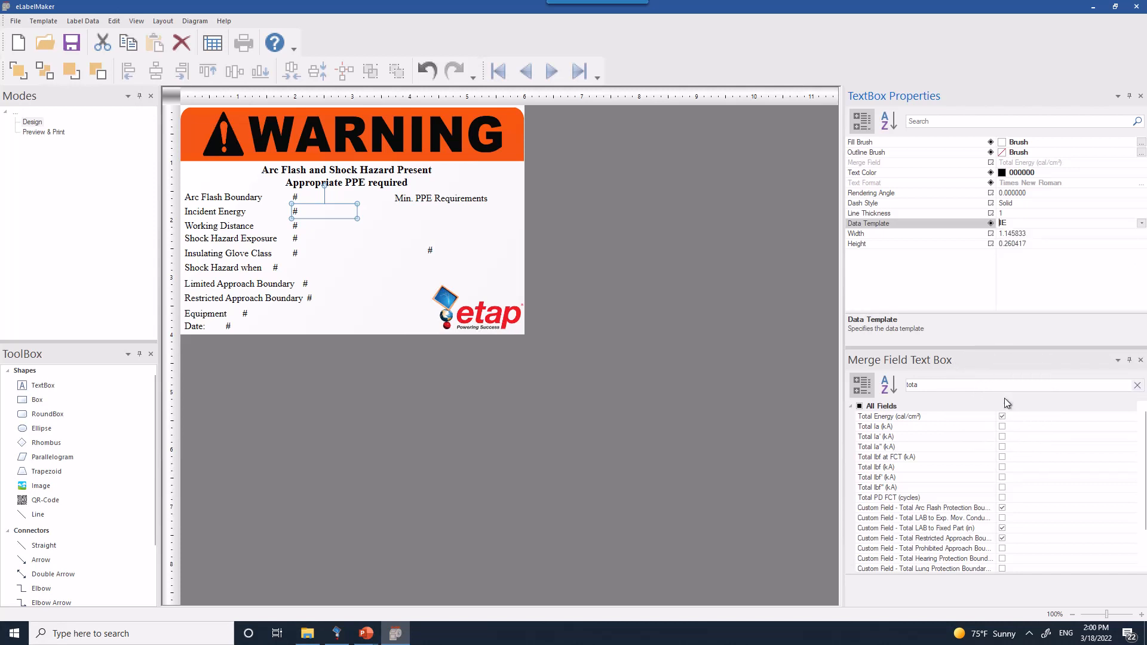
# Preview the label with its data, browse through several bus labels to check the incident energy format, and return to the first label.
pyautogui.click(40, 134)
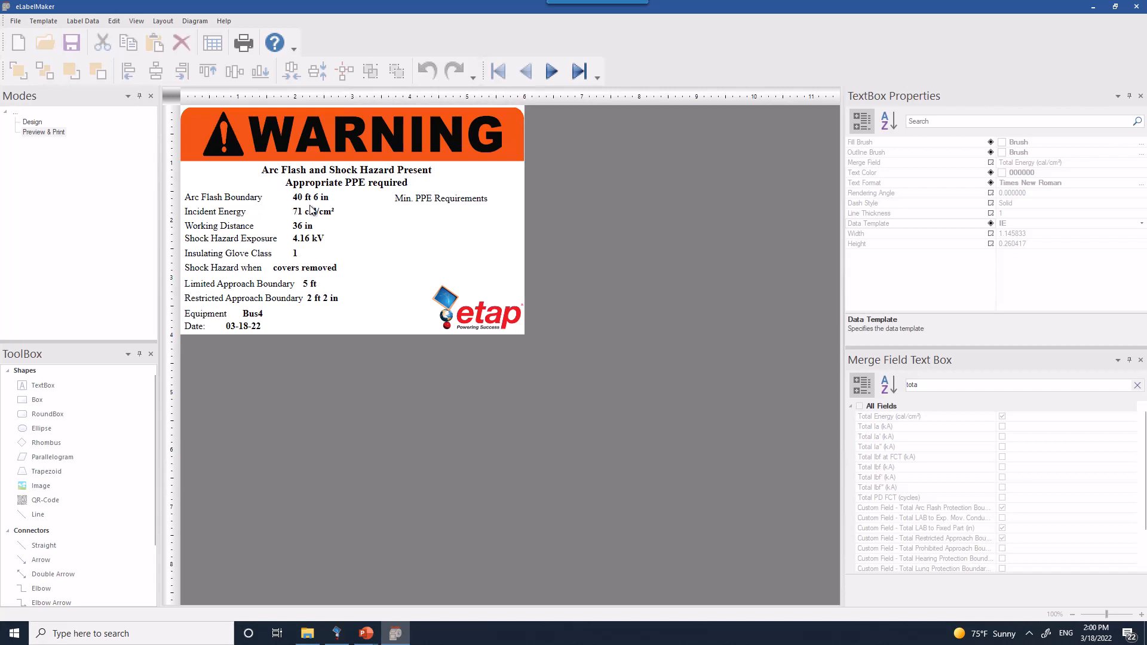
pyautogui.click(550, 72)
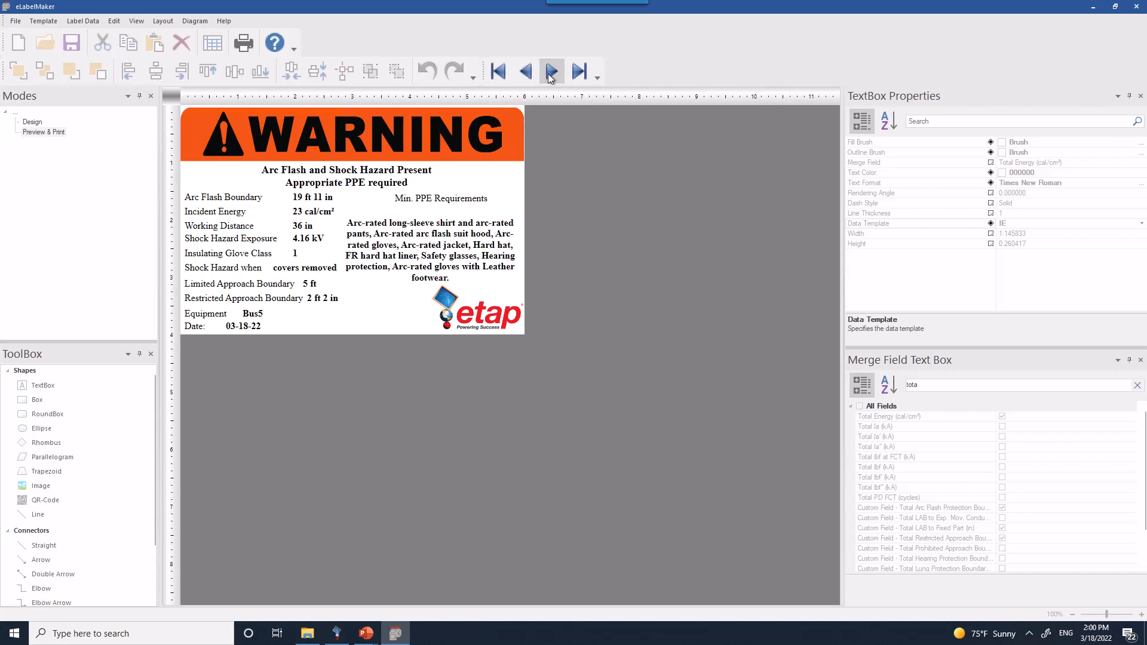
pyautogui.click(550, 72)
pyautogui.click(551, 73)
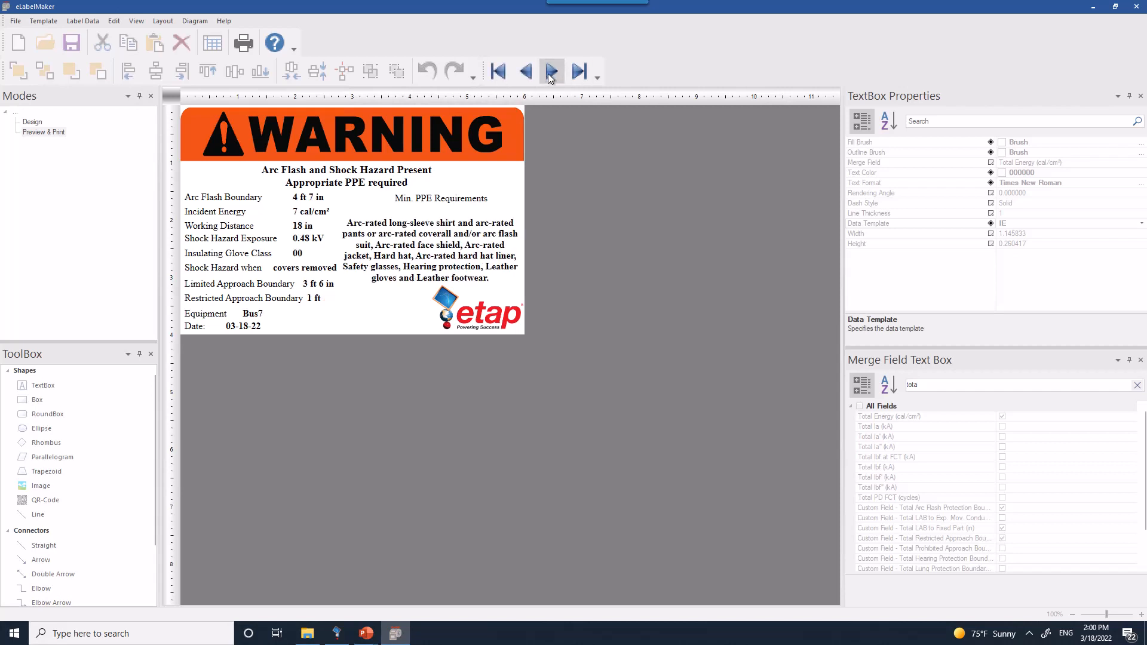
pyautogui.click(551, 73)
pyautogui.click(551, 72)
pyautogui.click(550, 73)
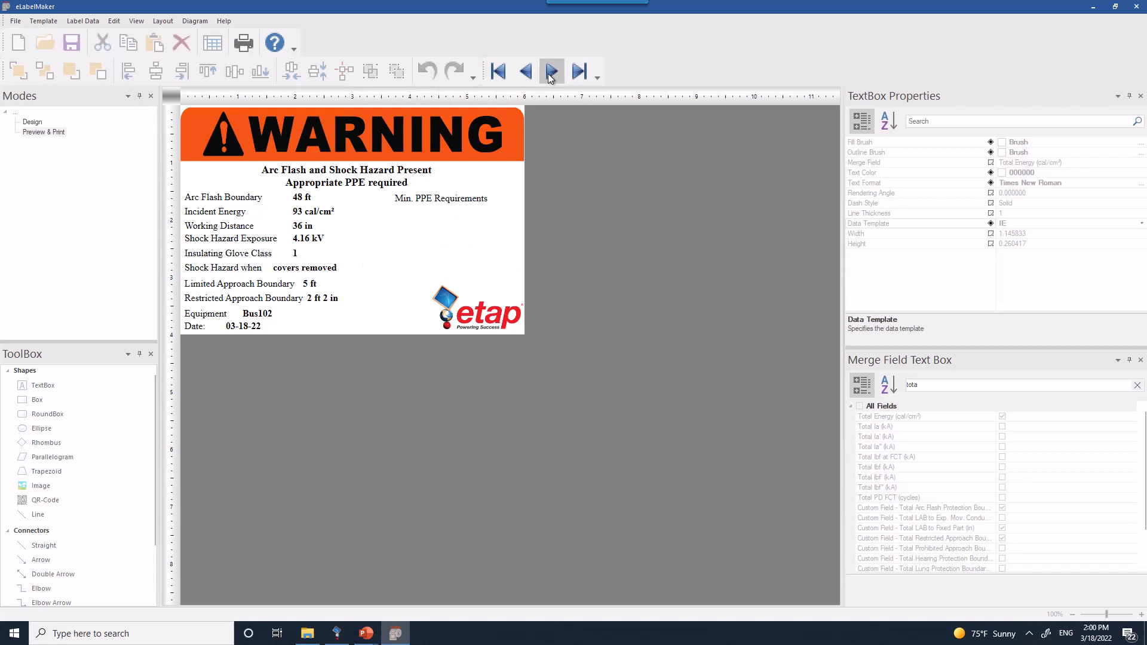
pyautogui.click(550, 73)
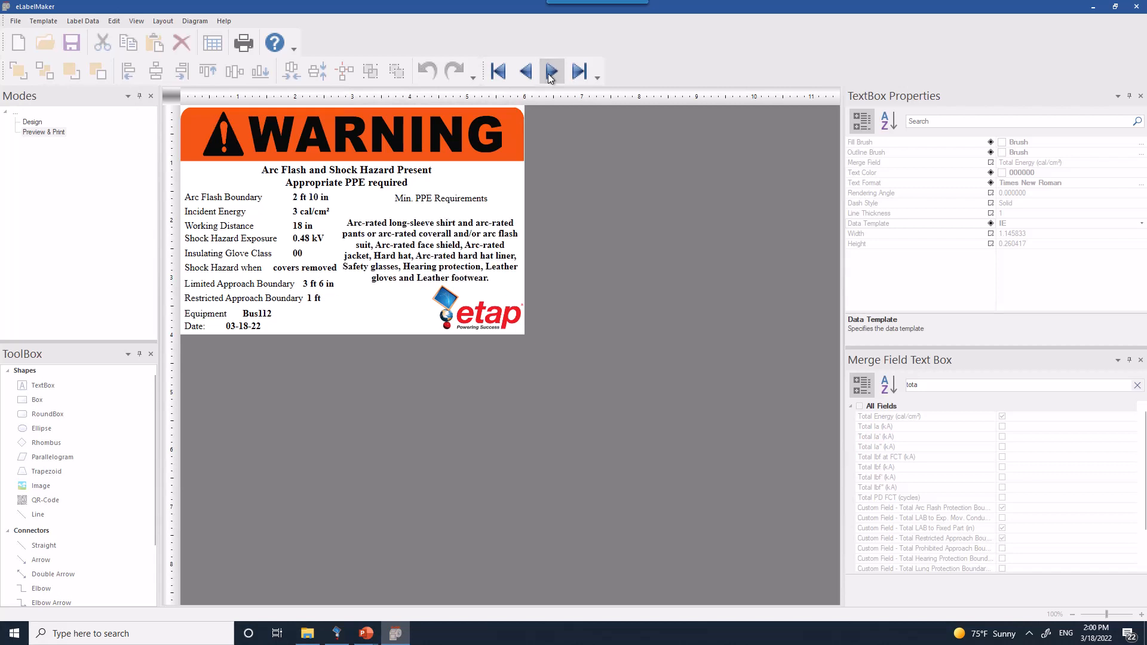
pyautogui.click(551, 73)
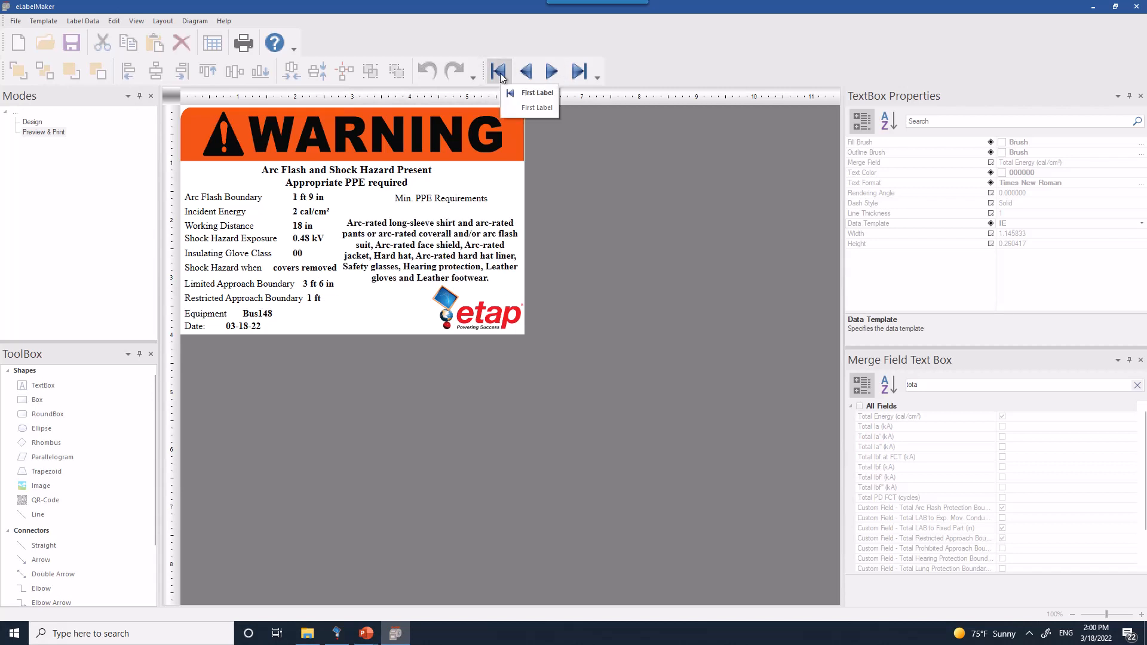
pyautogui.click(500, 72)
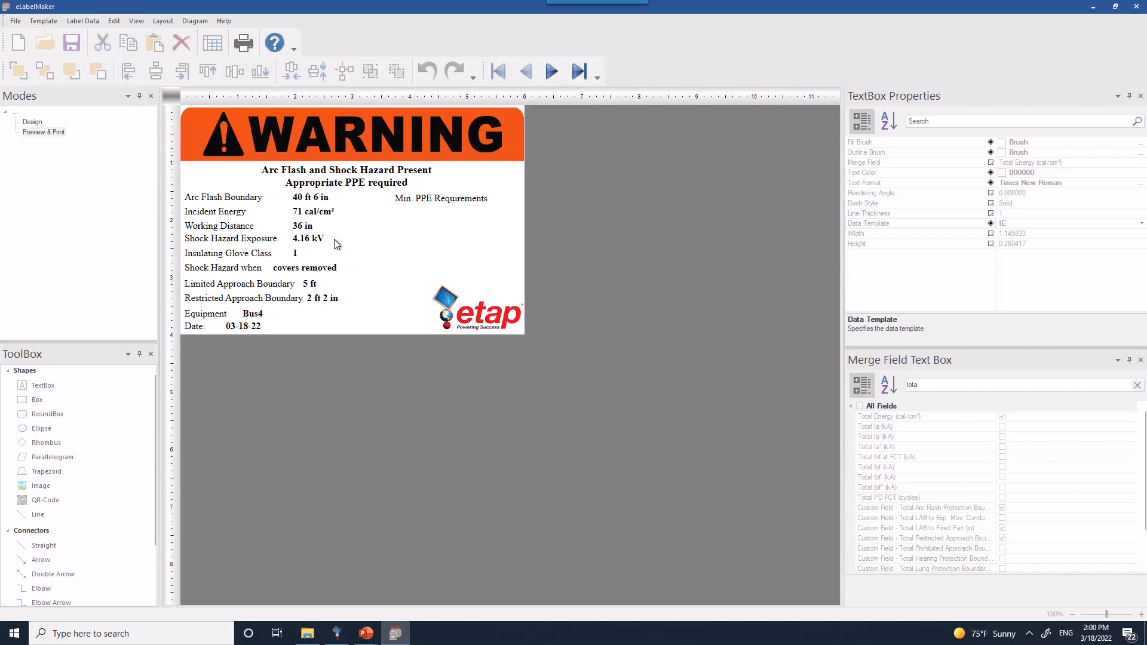
pyautogui.click(79, 18)
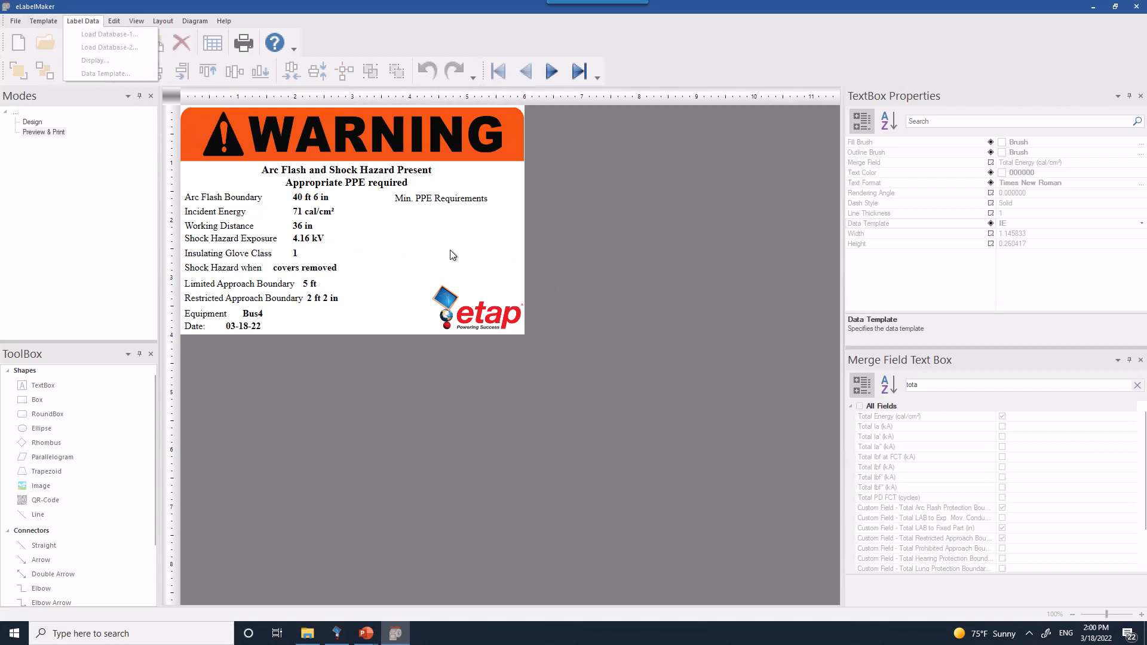
pyautogui.click(324, 213)
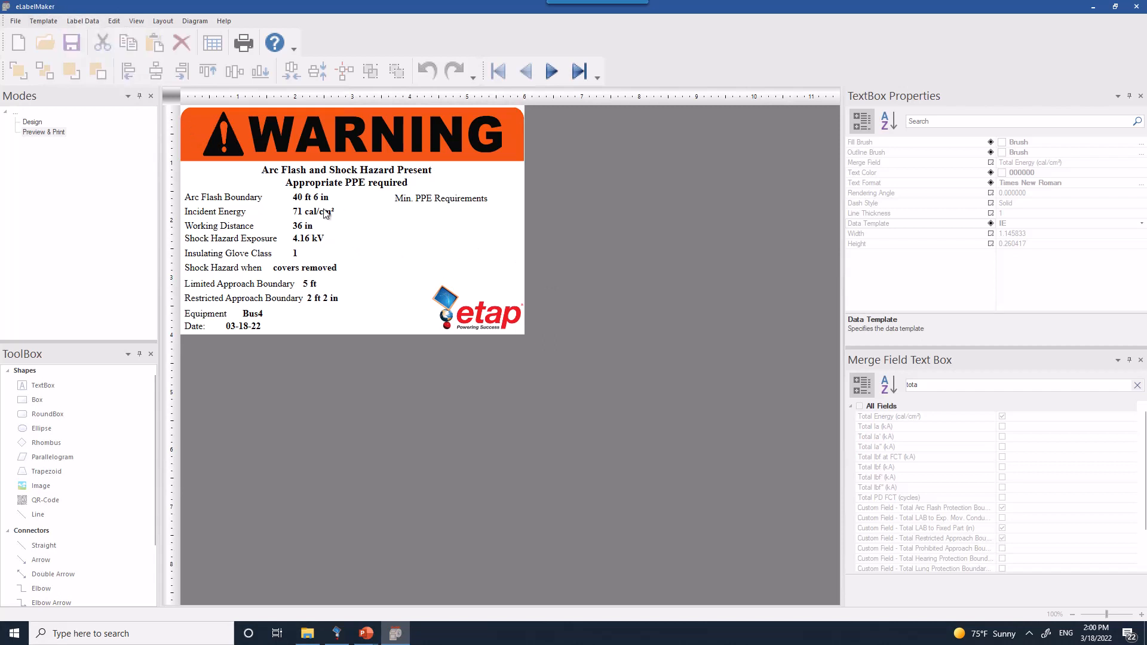
# Return to design mode, change the Incident Energy value's data template to IE J/cm², and preview the label.
pyautogui.click(58, 132)
pyautogui.click(32, 121)
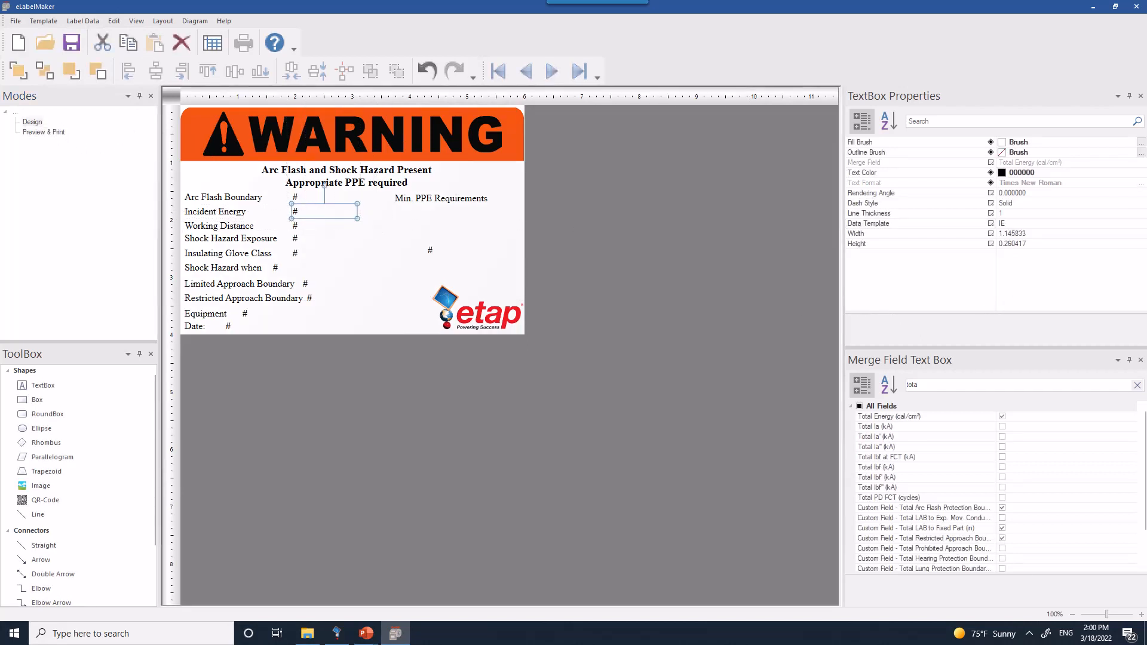
pyautogui.click(1077, 225)
pyautogui.click(1142, 224)
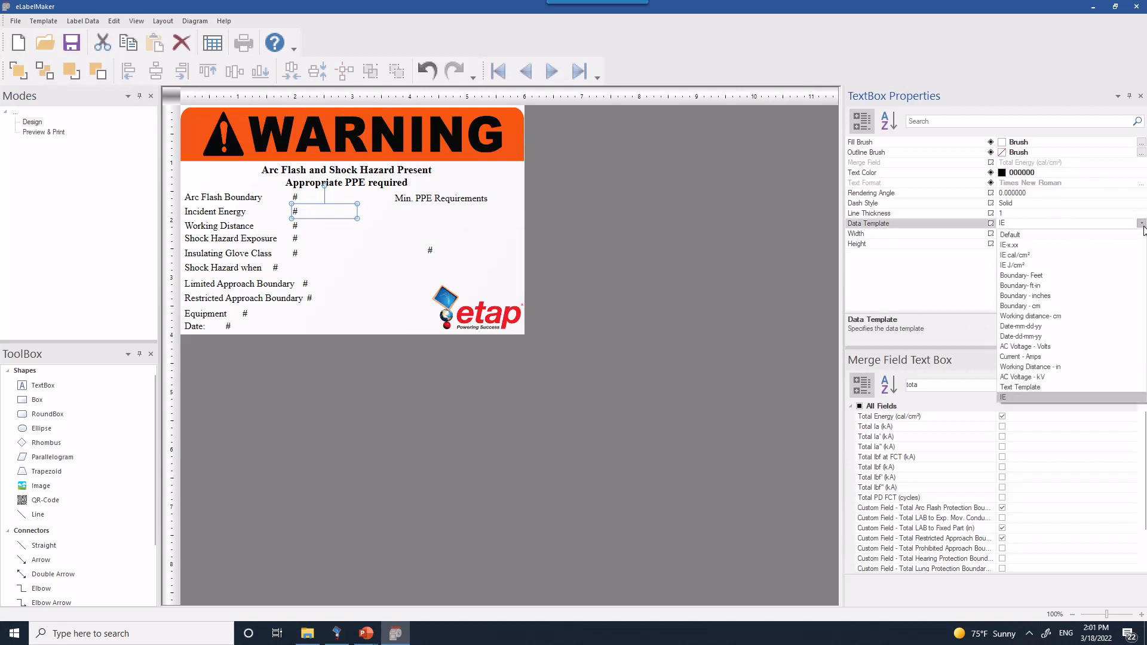
pyautogui.click(1018, 267)
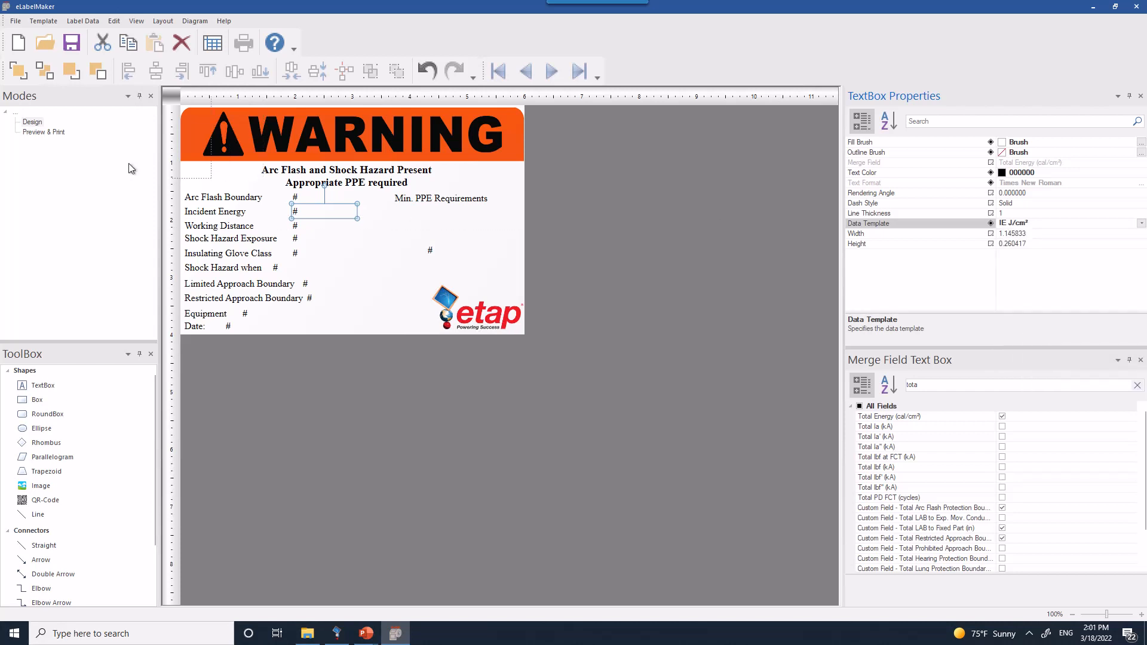
pyautogui.click(46, 132)
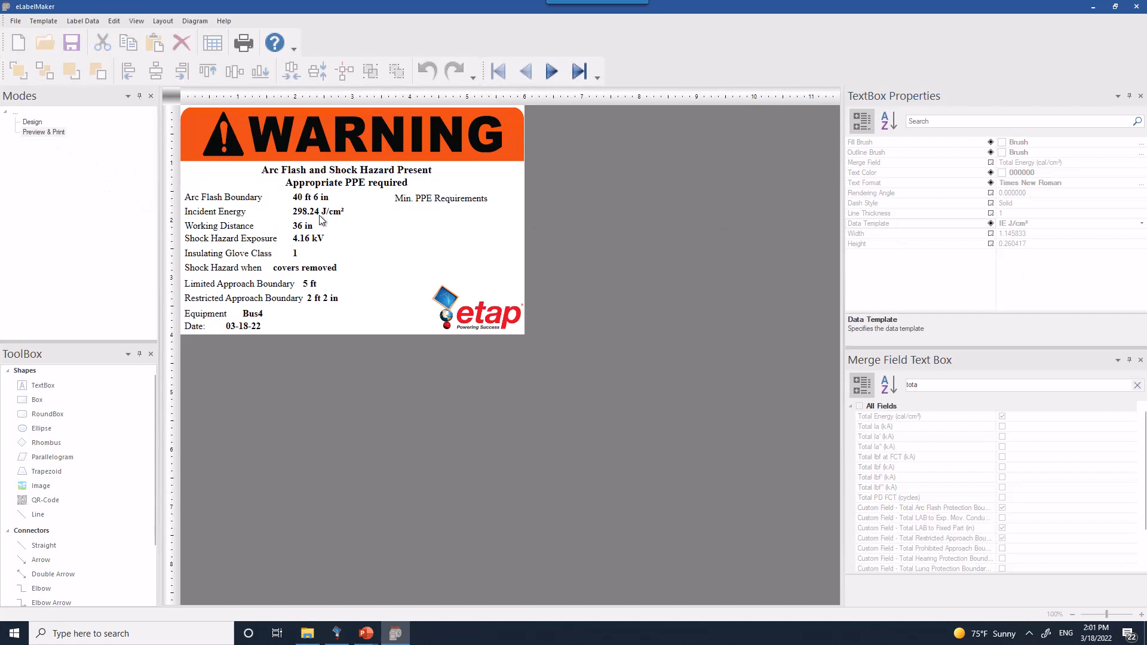
# Review the label data templates and the data type options of the IE-x.xx template, leaving without saving changes.
pyautogui.click(31, 122)
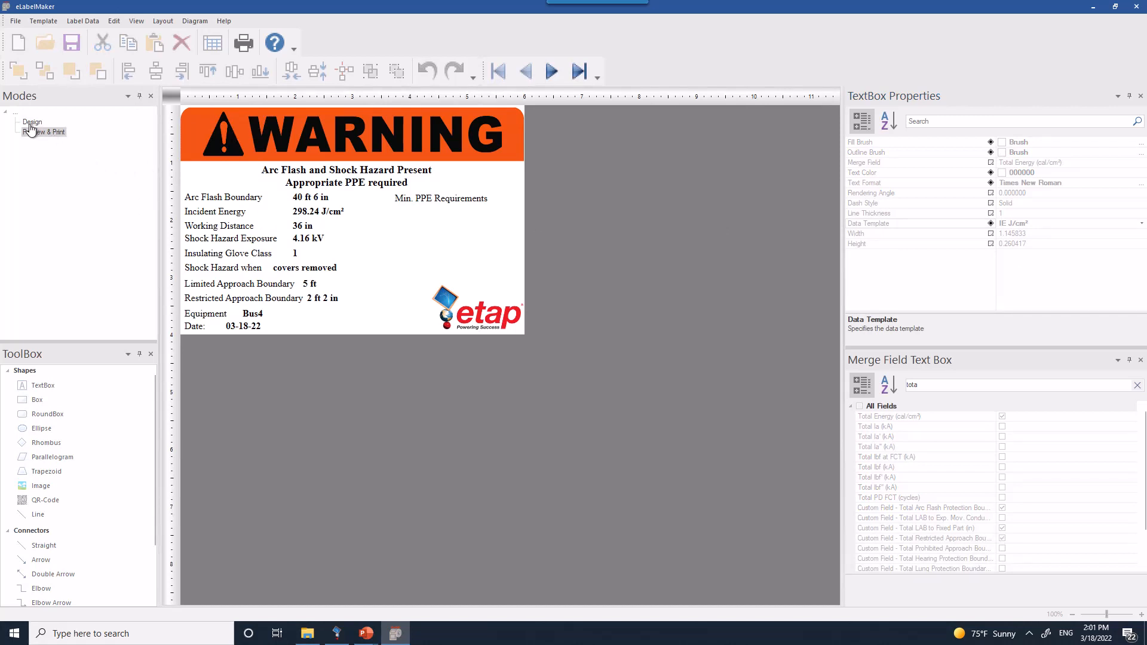
pyautogui.click(88, 18)
pyautogui.click(105, 73)
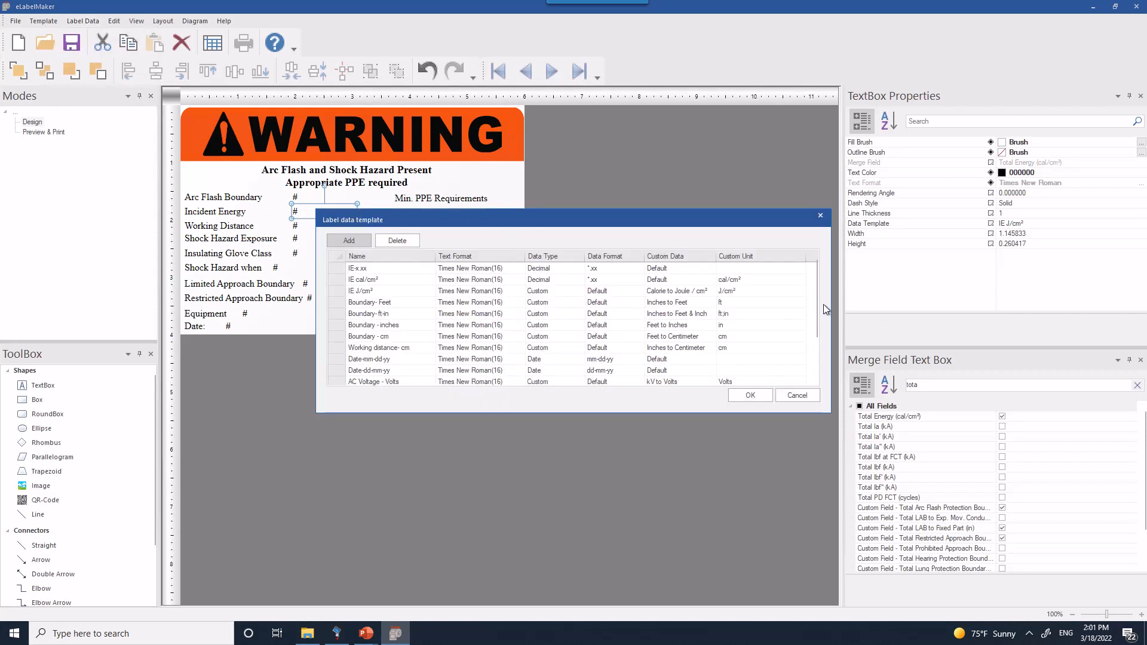
pyautogui.moveTo(814, 303); pyautogui.dragTo(820, 350)
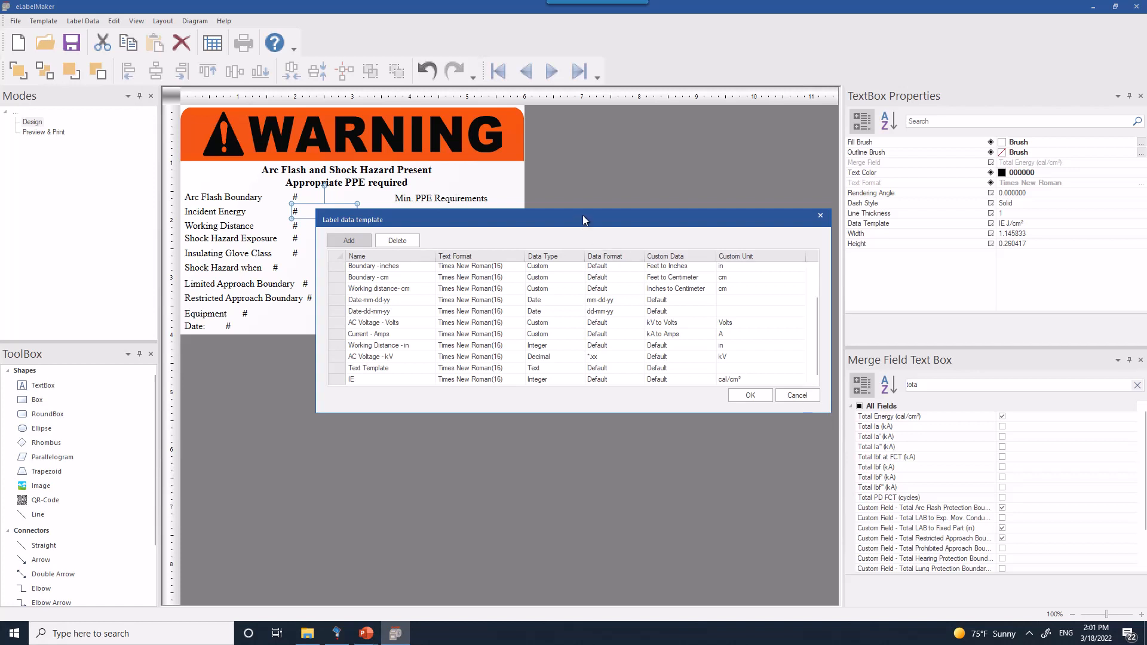
pyautogui.scroll(2, 662, 331)
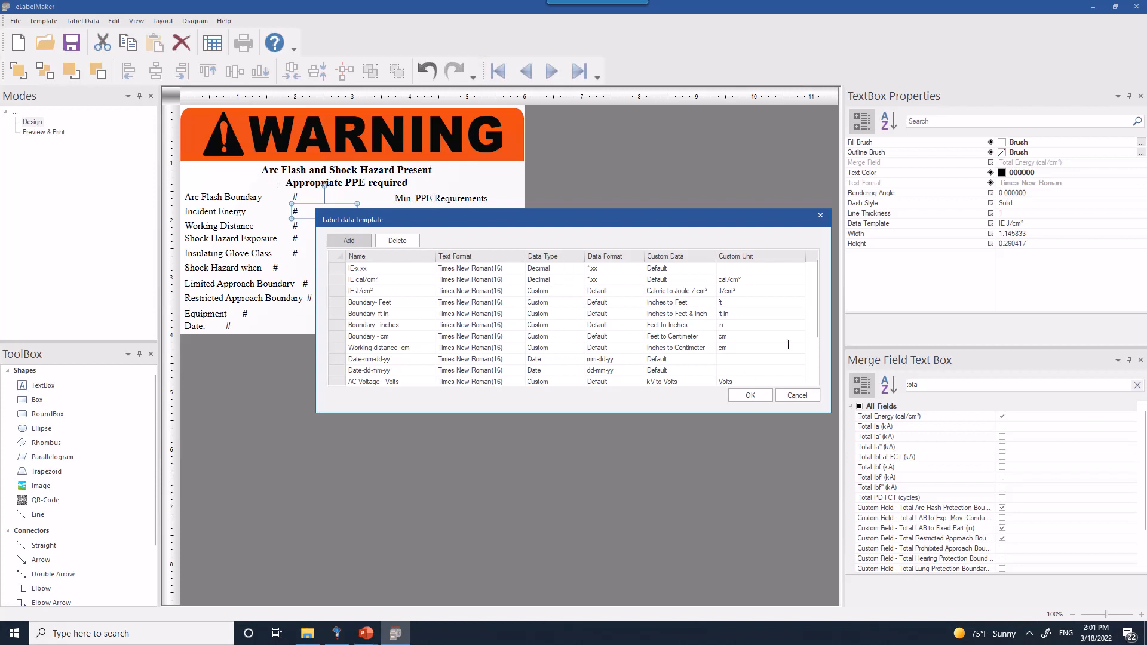
pyautogui.scroll(-2, 733, 361)
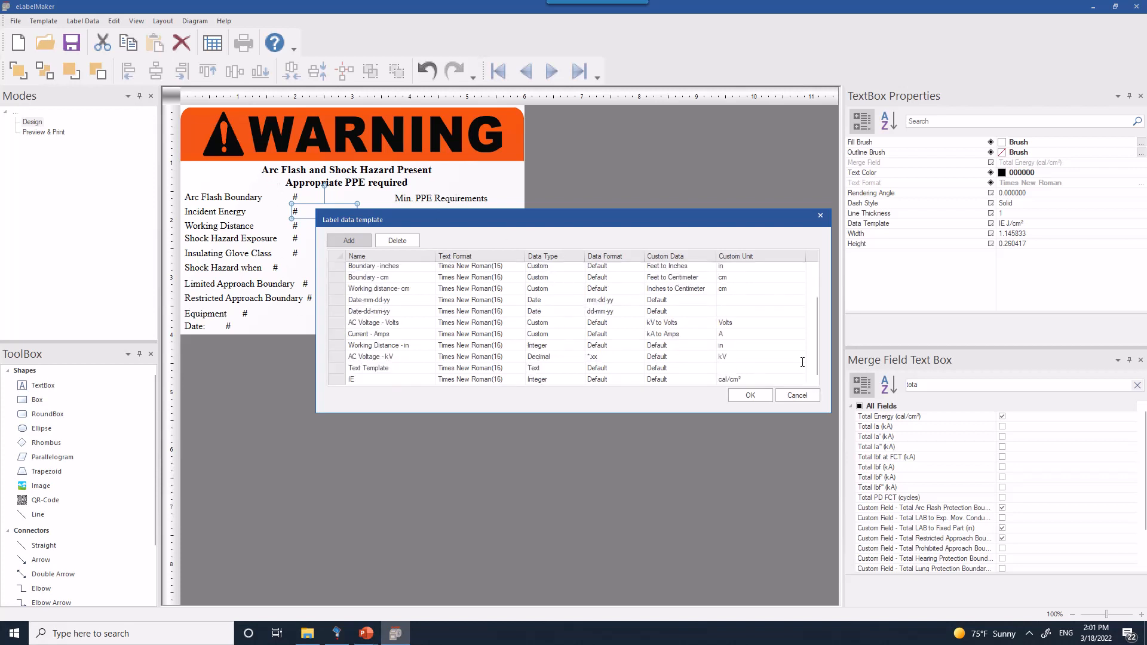
pyautogui.scroll(3, 777, 346)
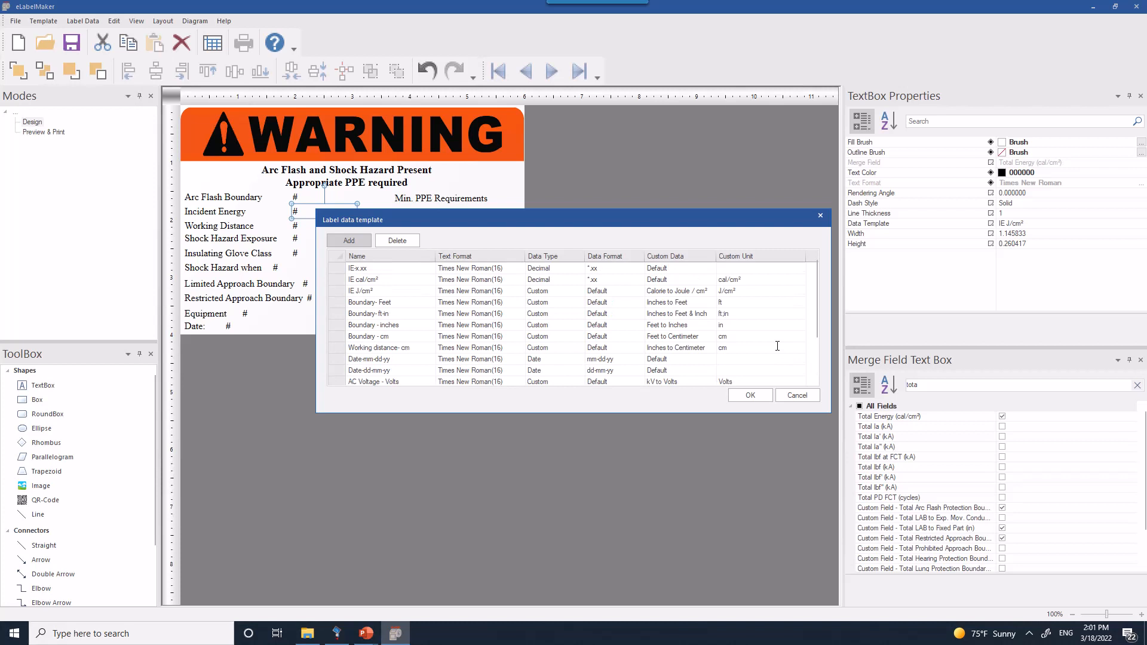
pyautogui.click(557, 268)
pyautogui.click(580, 268)
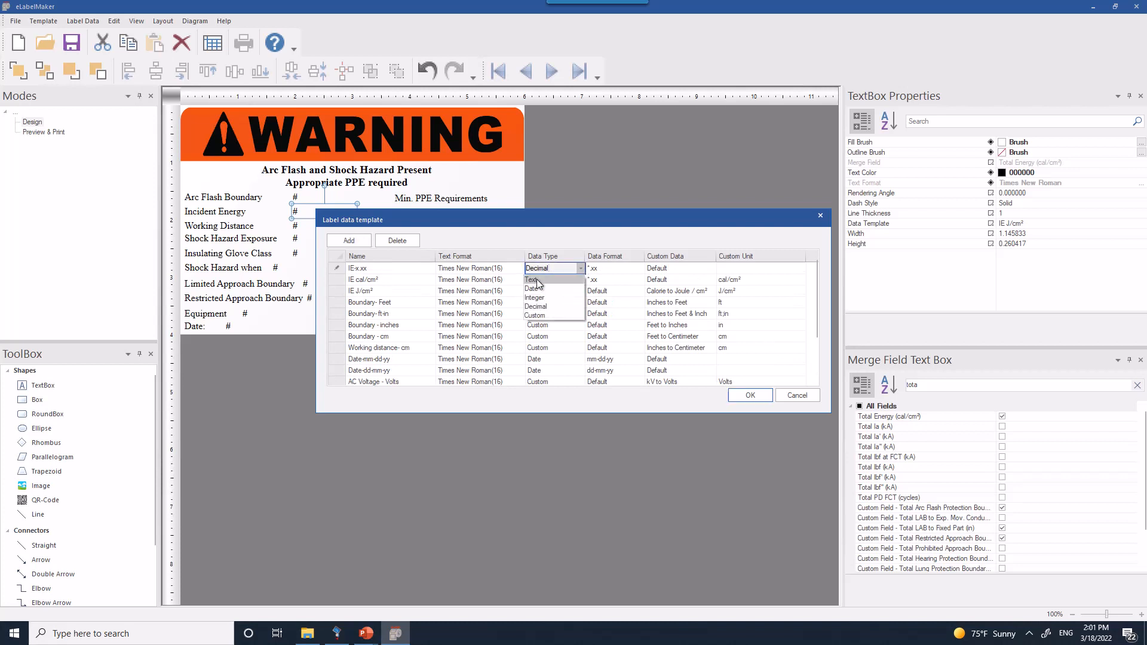
pyautogui.click(589, 247)
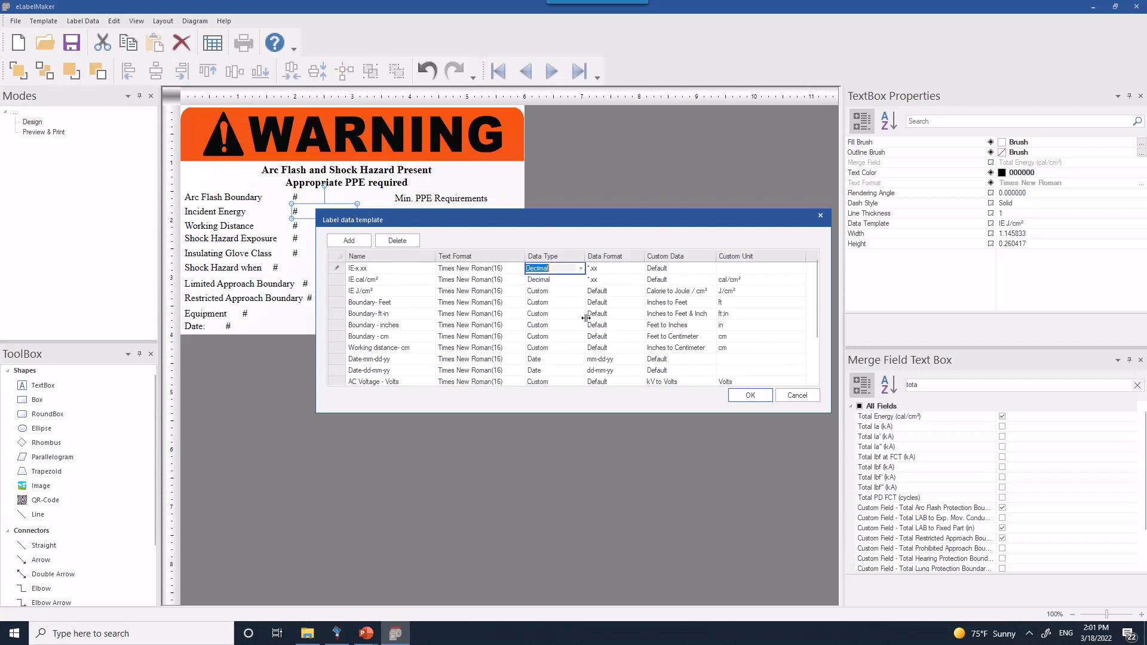
pyautogui.click(798, 396)
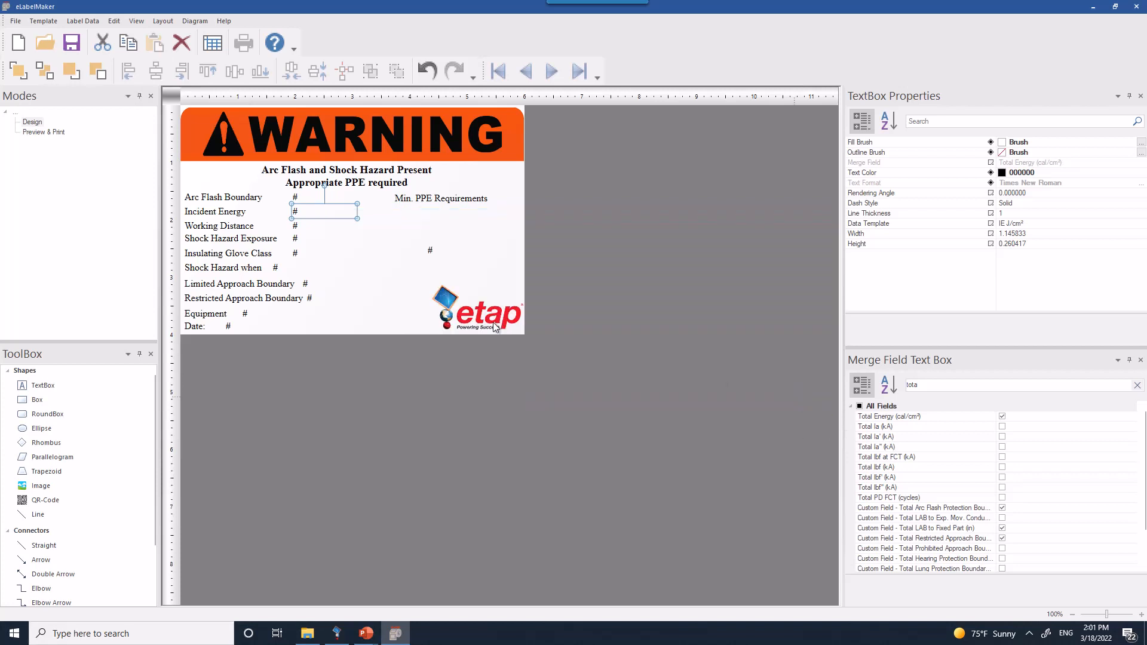
# Preview the label, reapply the Date-mm-dd-yy data template to the Date value in design mode, and preview the label again.
pyautogui.click(48, 132)
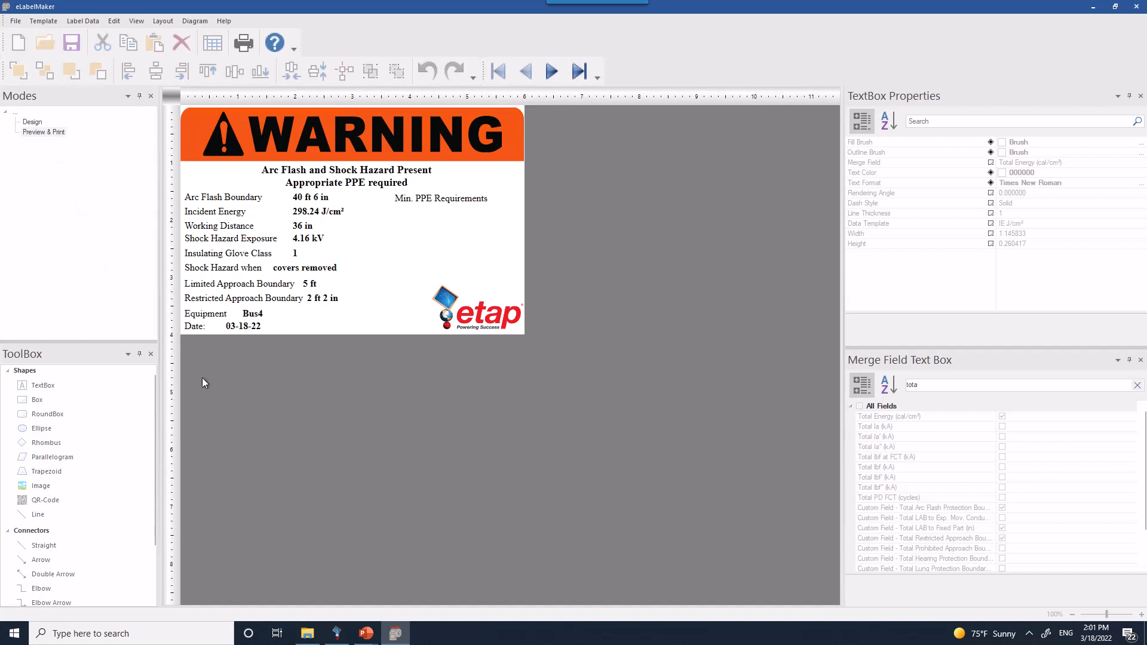
pyautogui.click(32, 121)
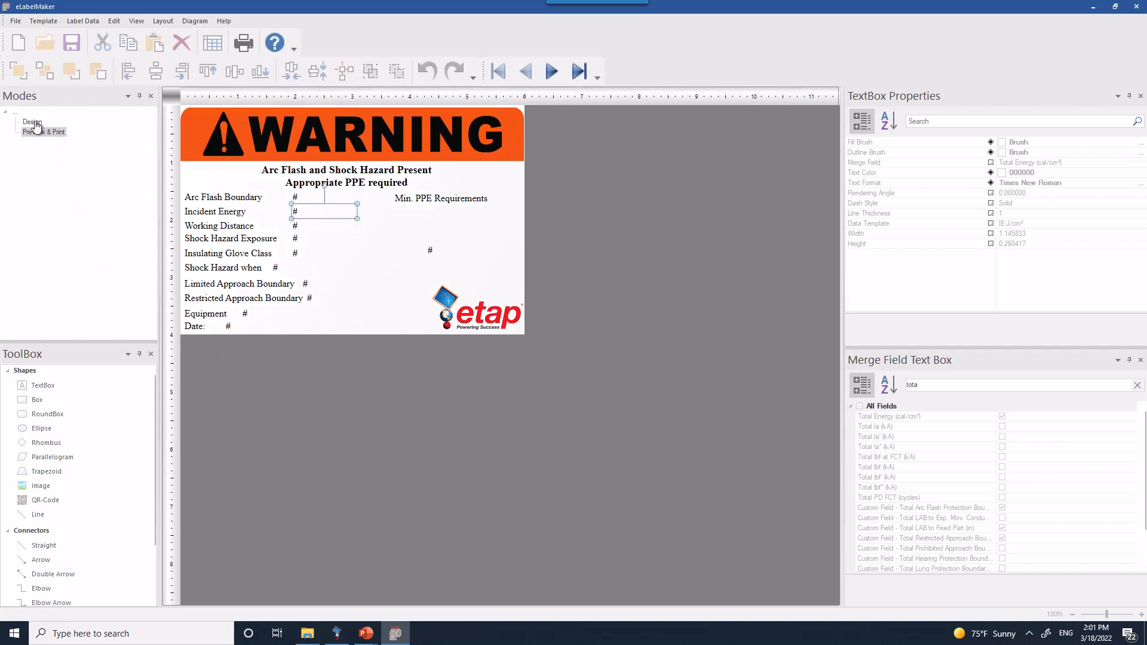
pyautogui.click(229, 326)
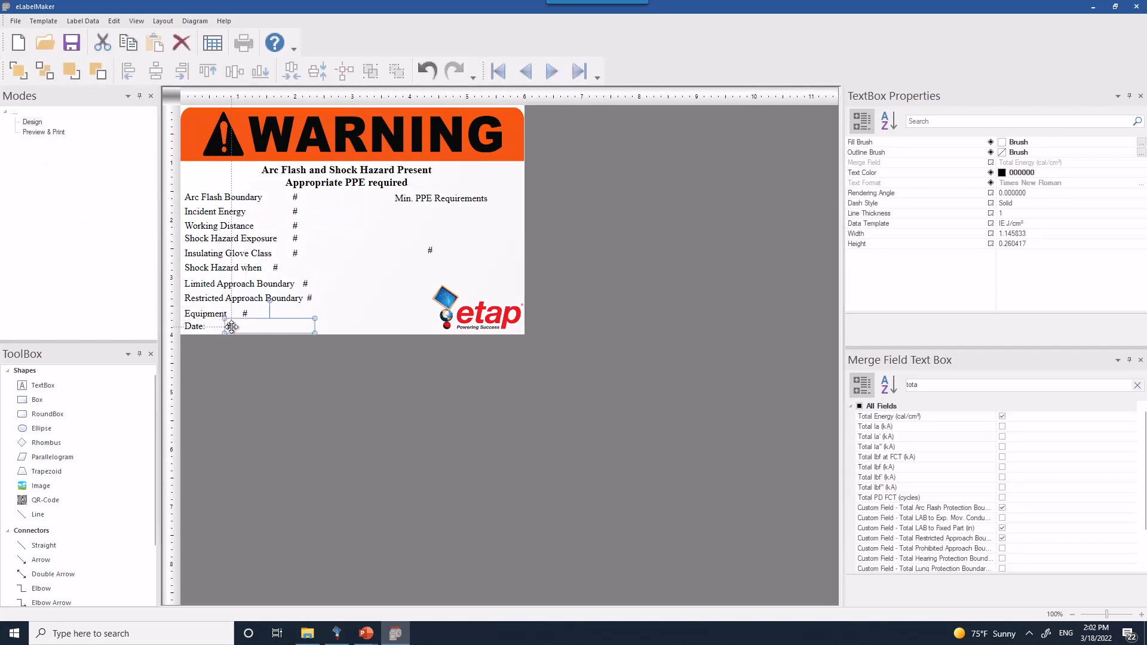
pyautogui.click(1101, 225)
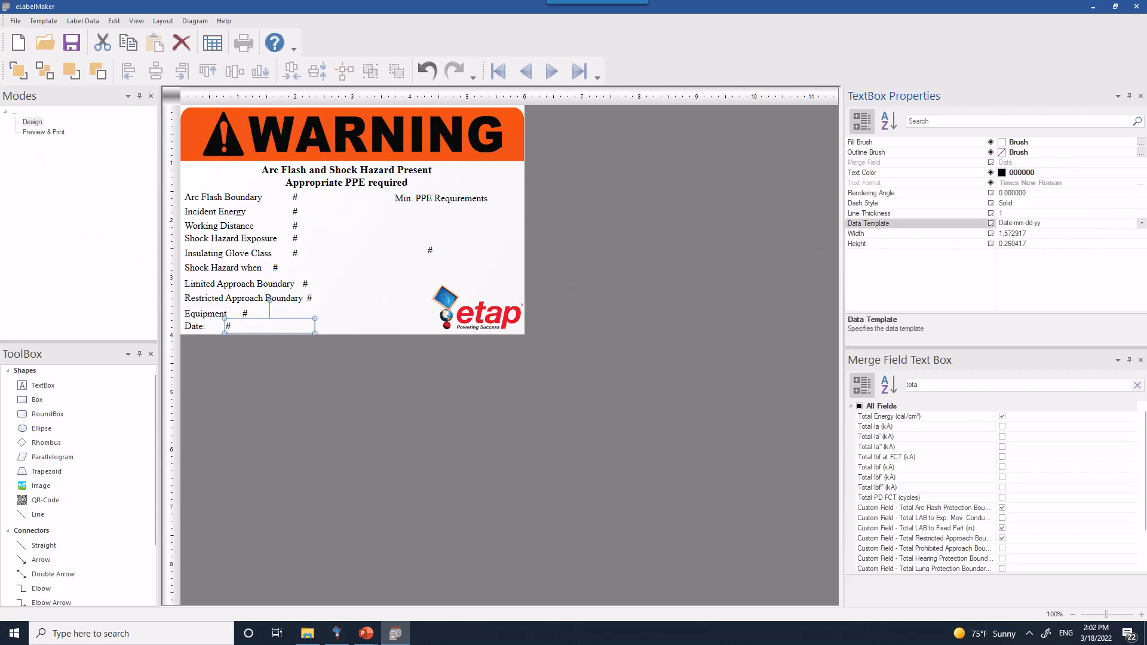
pyautogui.click(1141, 223)
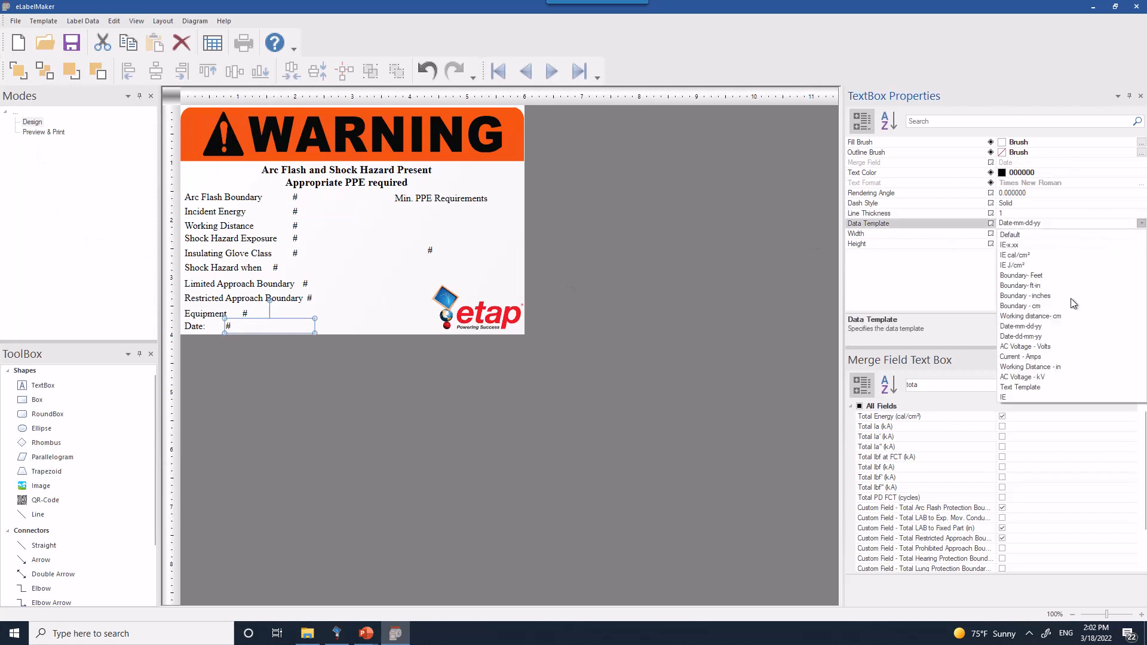
pyautogui.click(1035, 328)
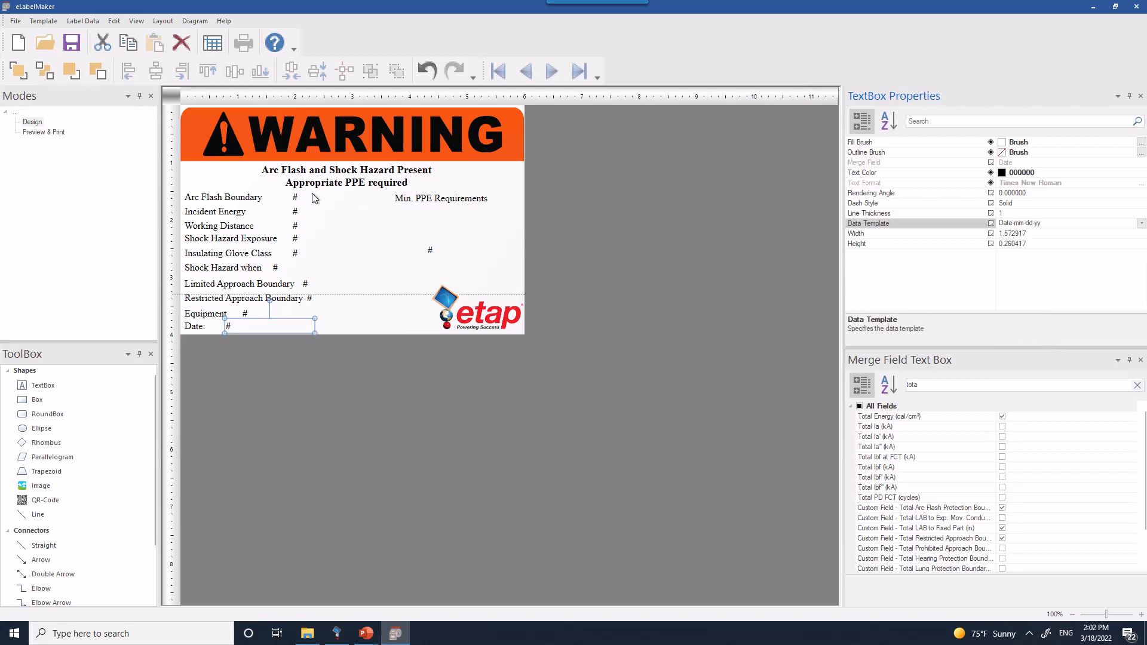
pyautogui.click(43, 133)
# Return to design mode, change the Date value's data template to Date-dd-mm-yy, and preview the label.
pyautogui.click(32, 122)
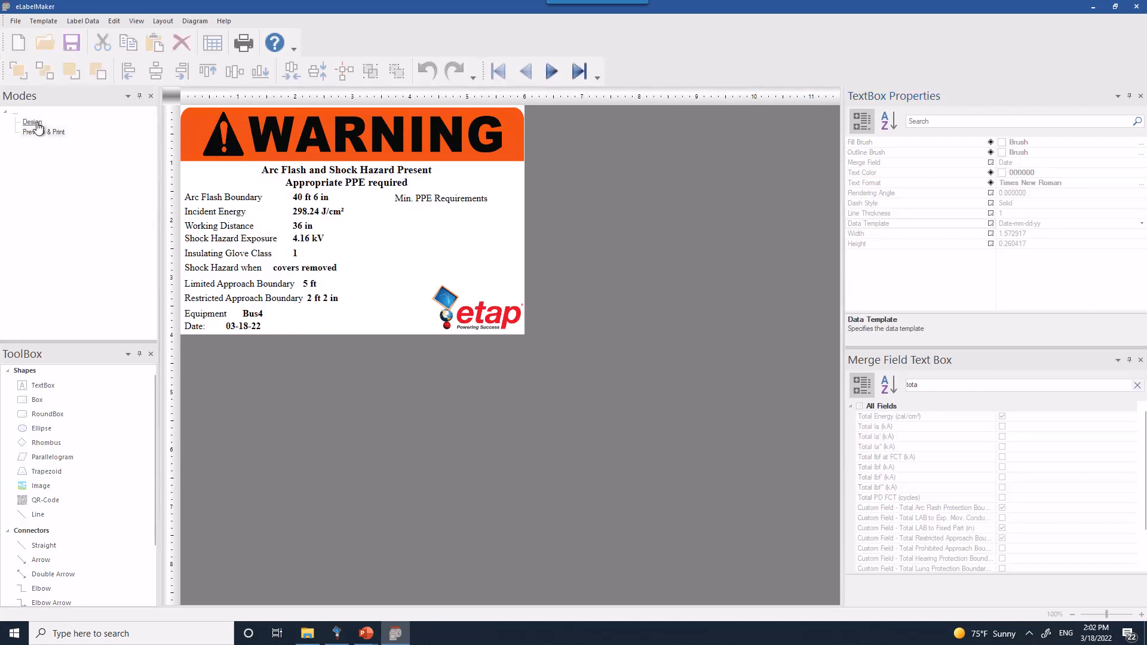
pyautogui.click(1112, 226)
pyautogui.click(1141, 223)
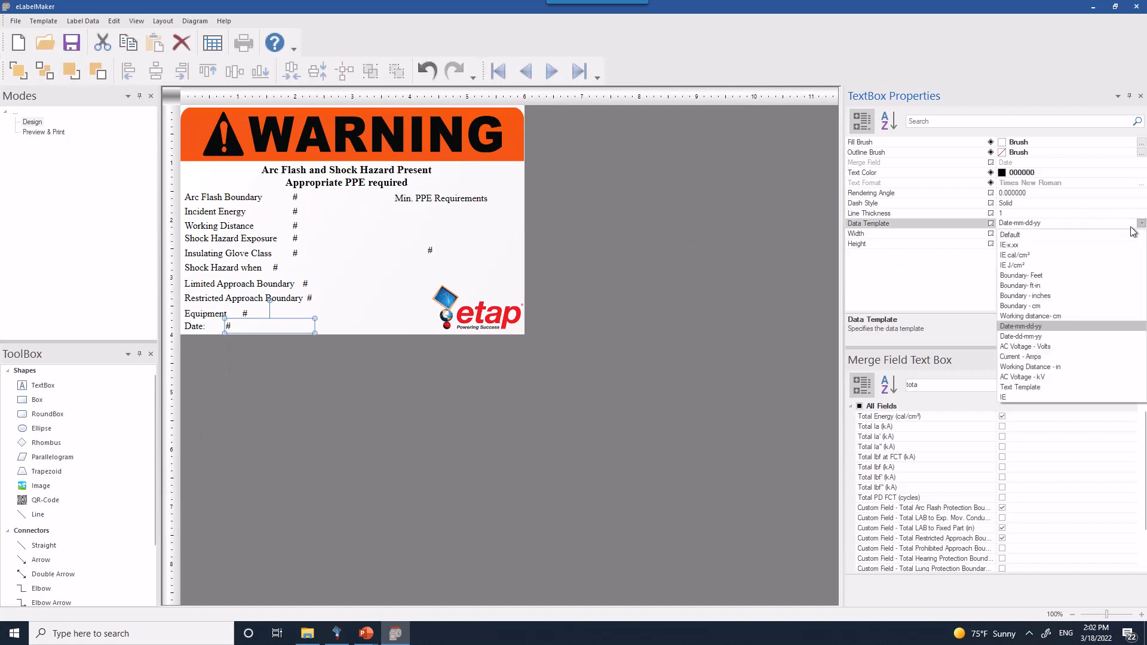
pyautogui.click(1041, 336)
pyautogui.click(40, 134)
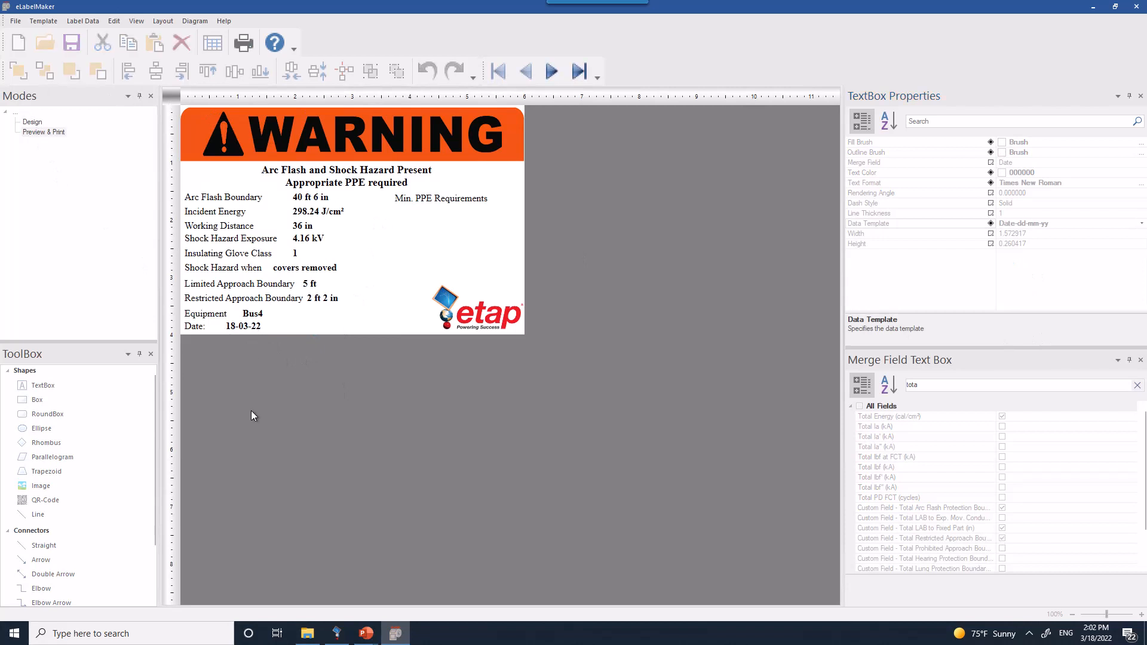
# Return to design mode, change the Arc Flash Boundary value's data template to Boundary- Feet, and preview the label.
pyautogui.click(37, 122)
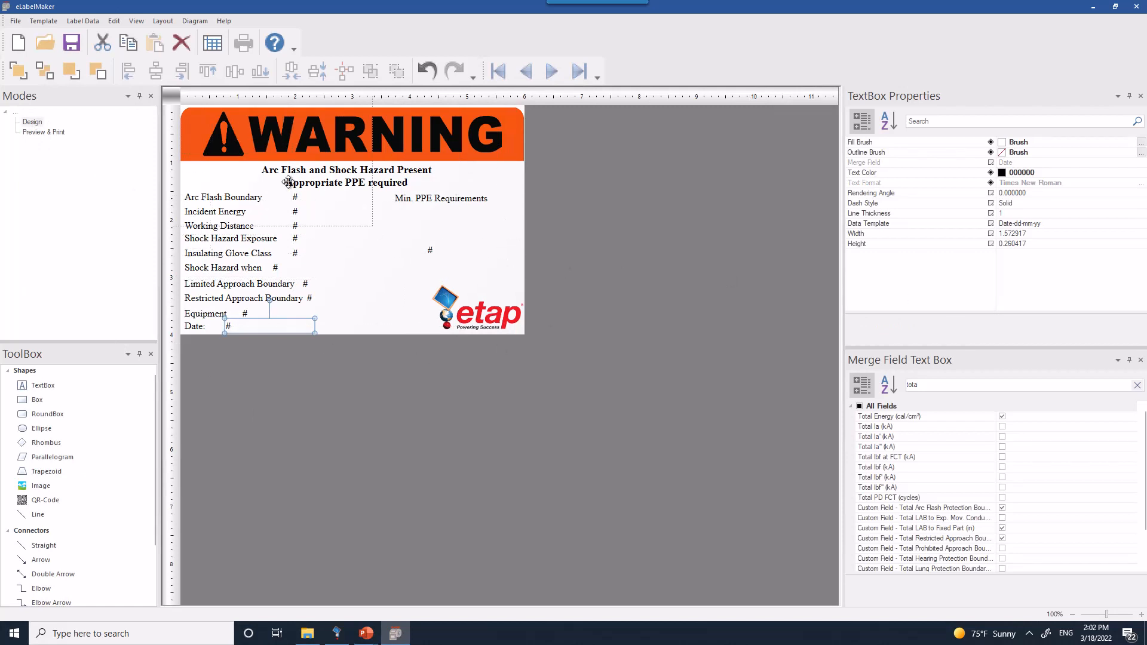
pyautogui.click(43, 133)
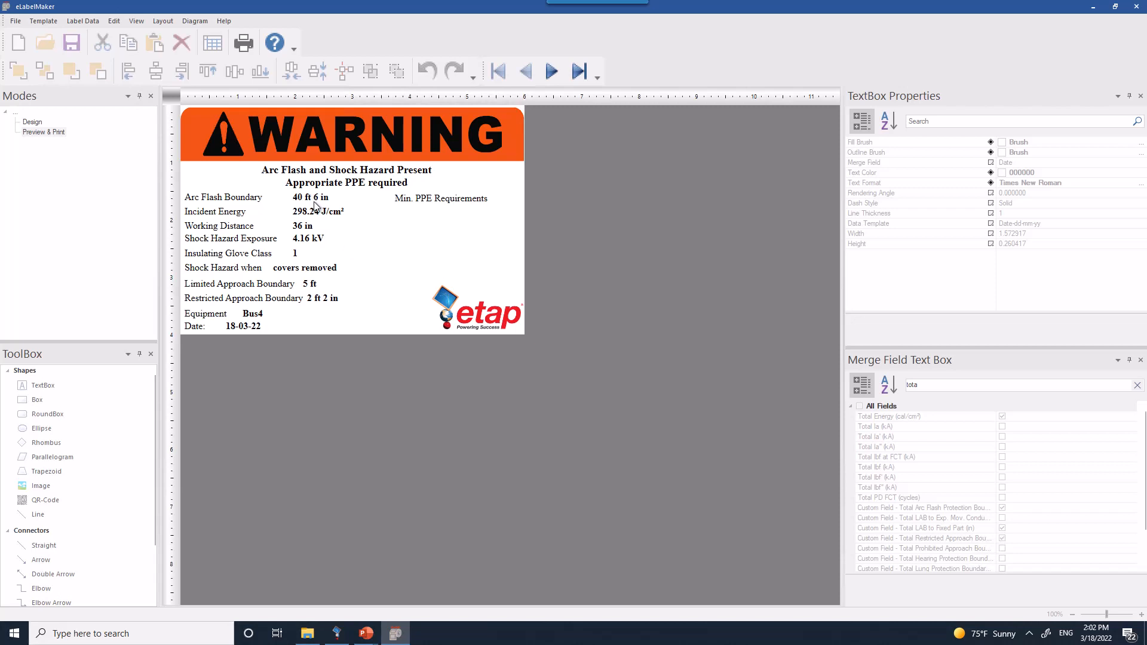
pyautogui.click(33, 122)
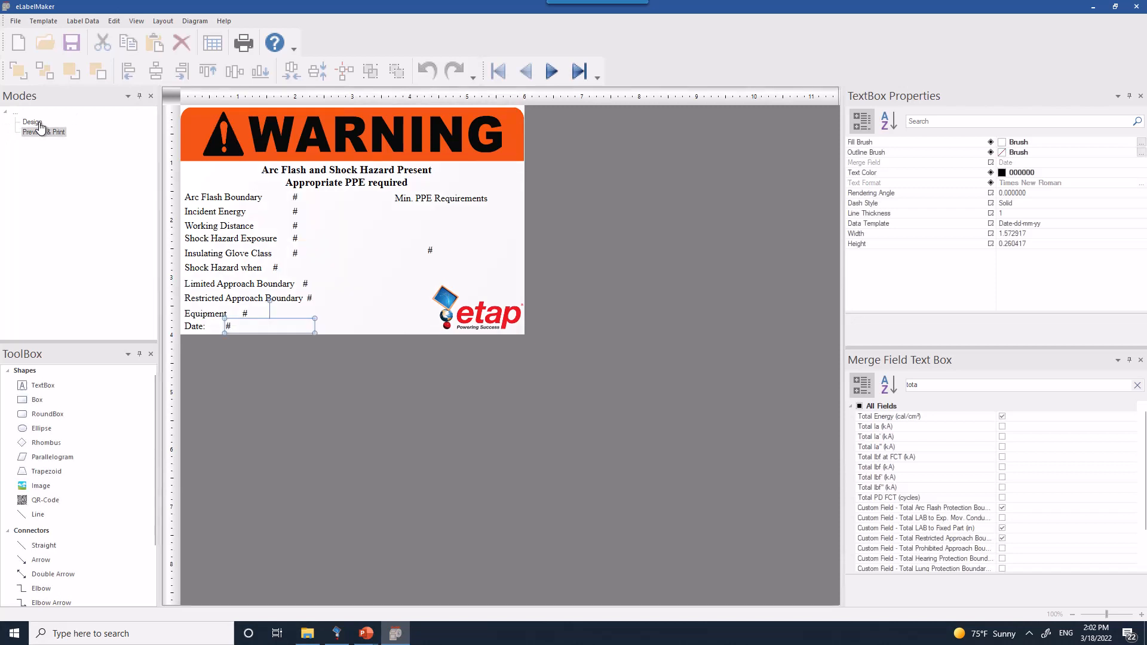
pyautogui.click(288, 199)
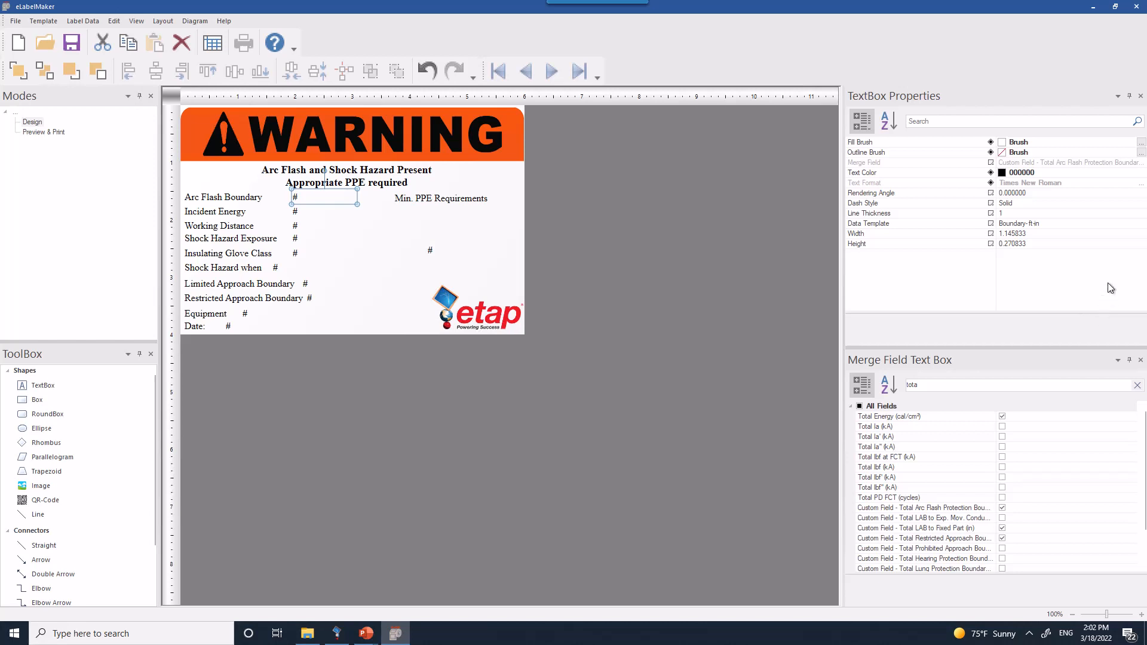
pyautogui.click(1141, 227)
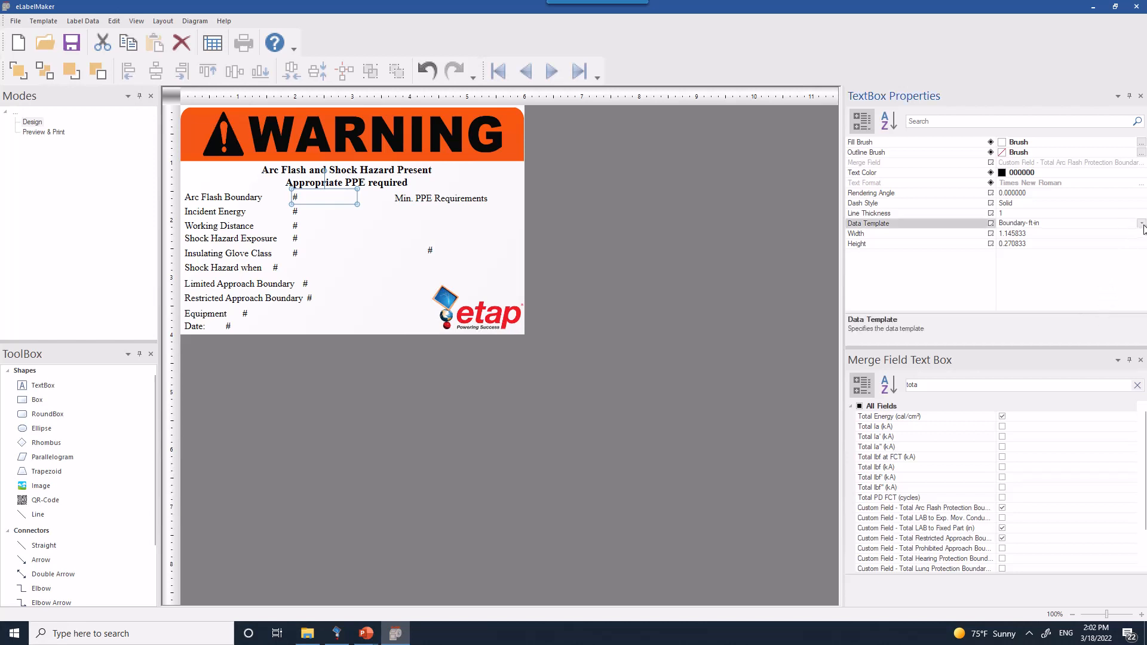
pyautogui.click(1141, 225)
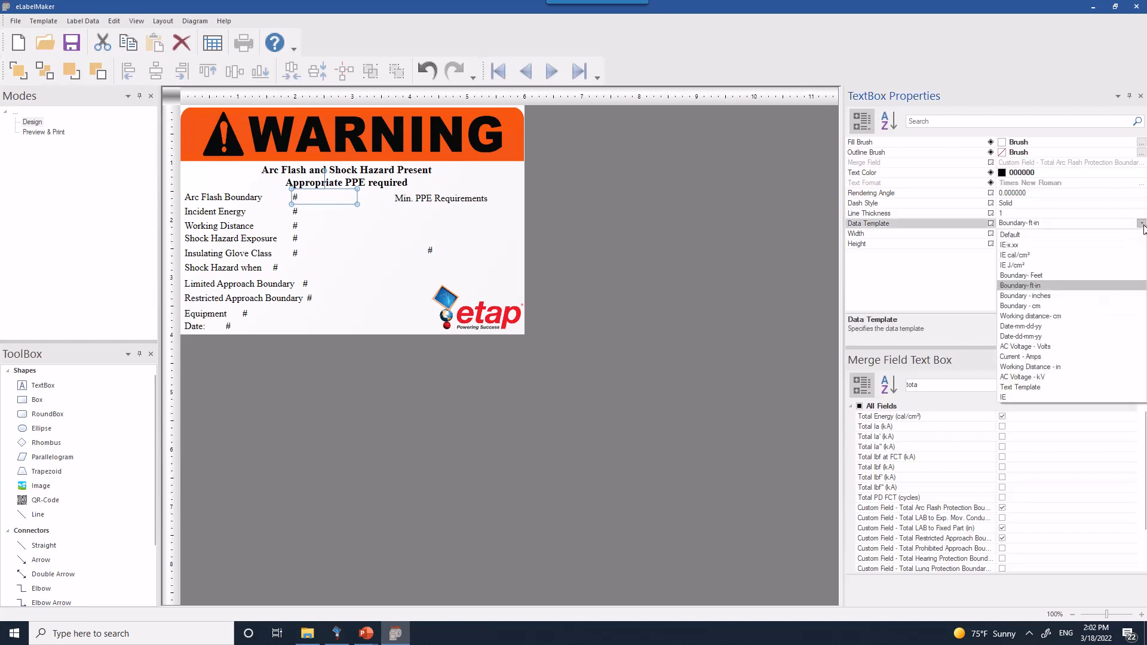
pyautogui.click(1049, 276)
pyautogui.click(56, 134)
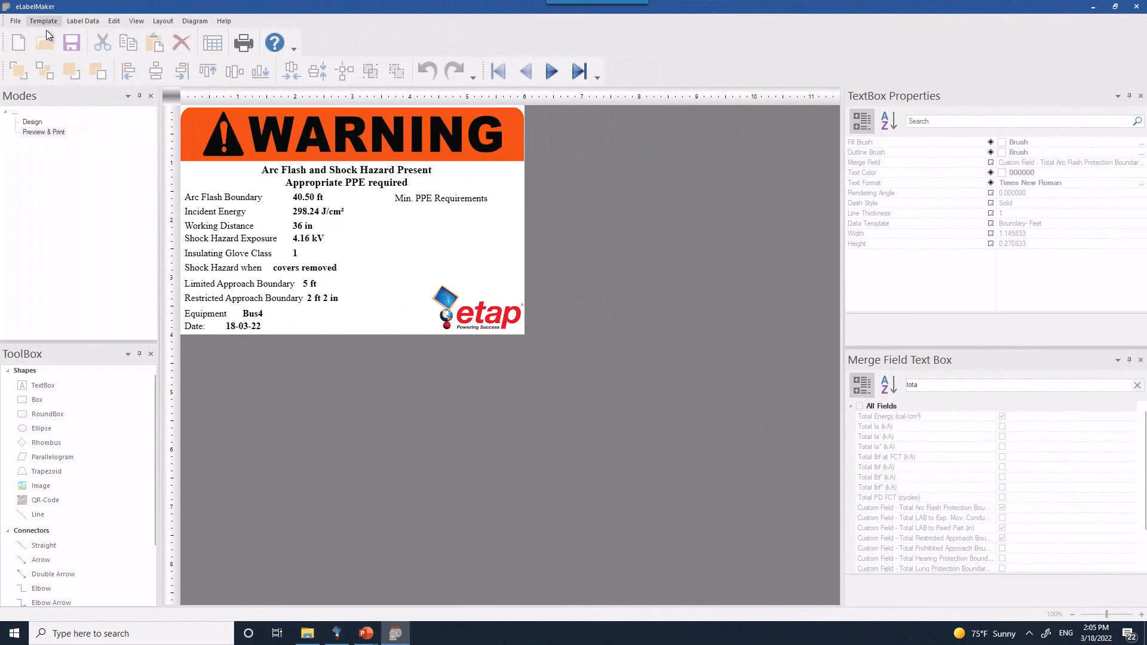
# Discard the unsaved label changes and open the Danger_Maintenance.xml project from the SolutionDemonstrations\Danger_Maintenance folder.
pyautogui.click(33, 122)
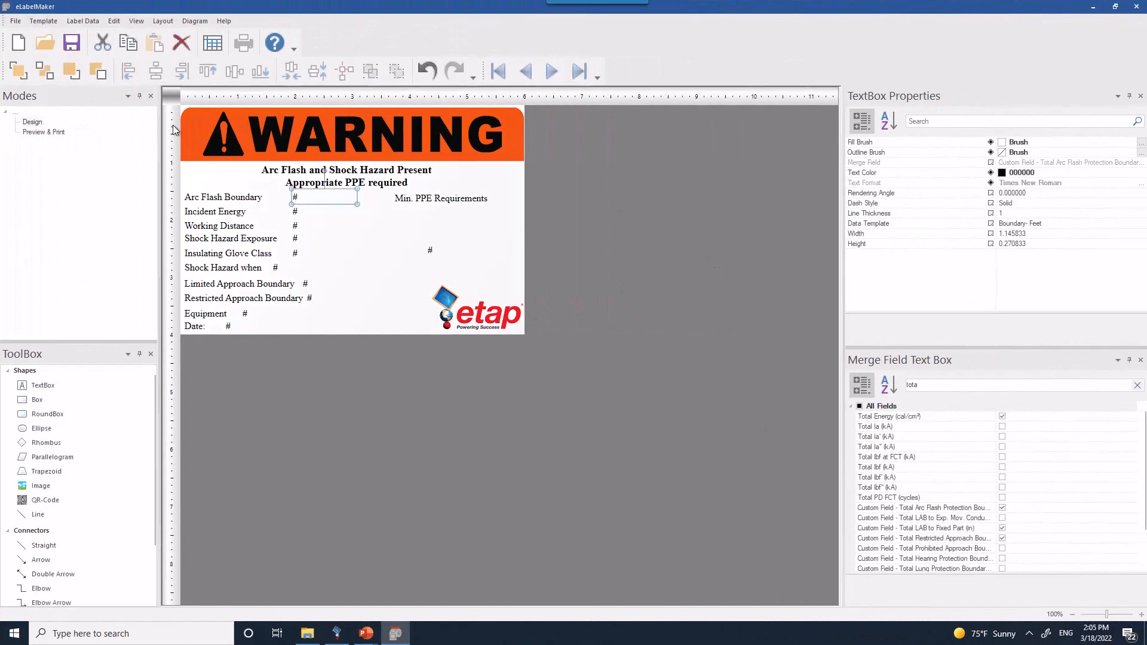
pyautogui.click(15, 21)
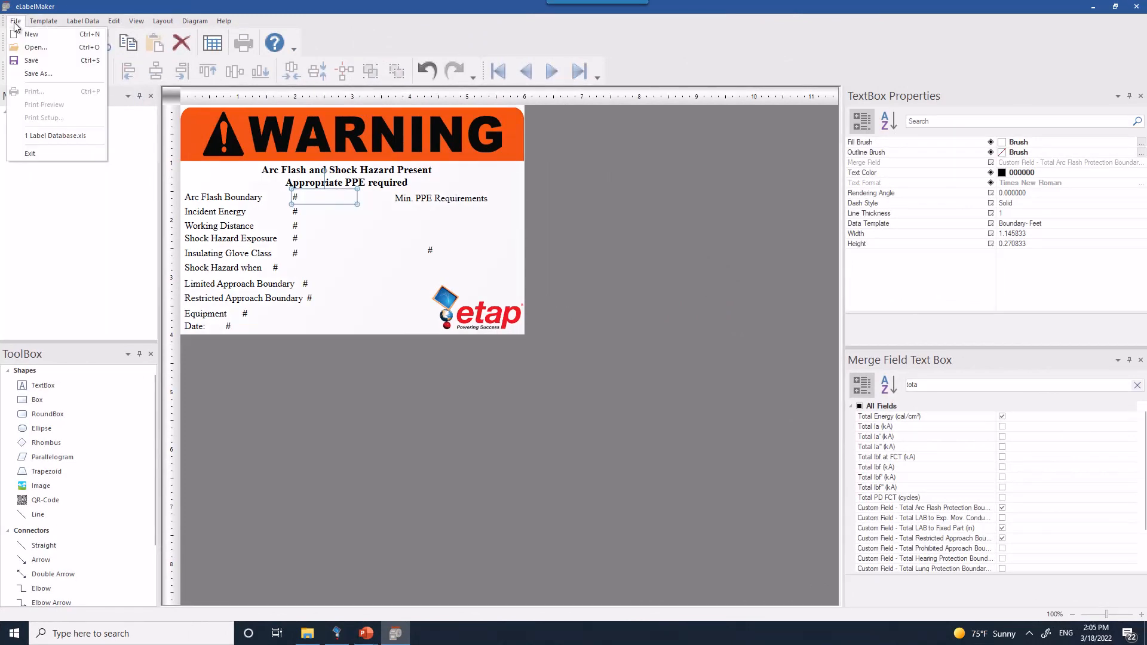
pyautogui.click(38, 45)
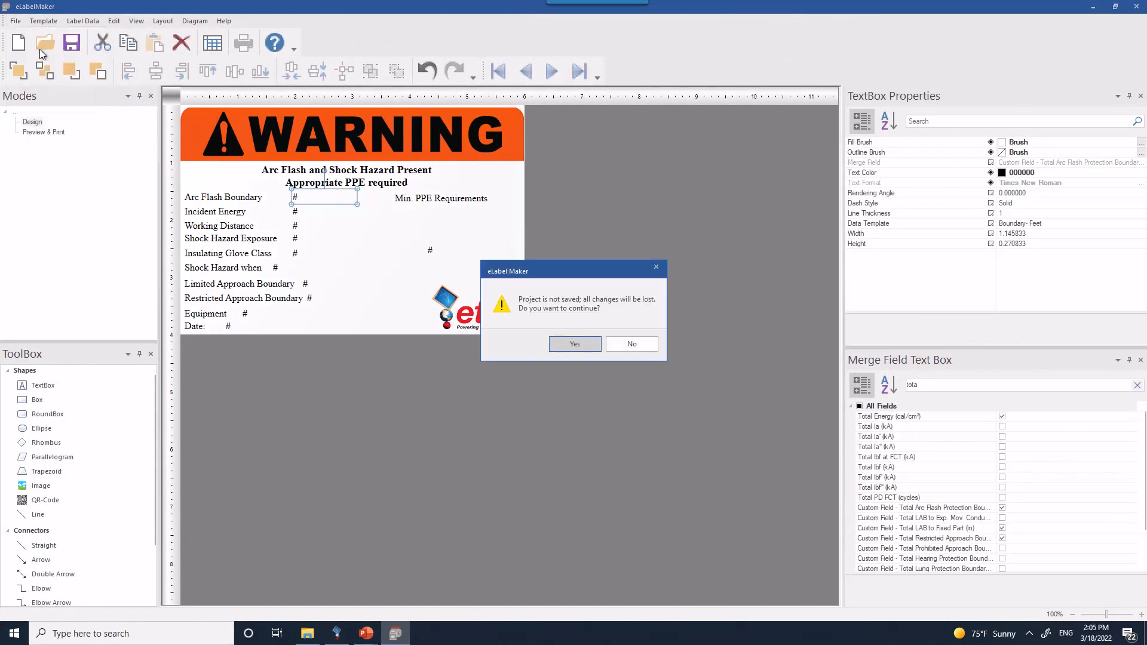
pyautogui.click(594, 348)
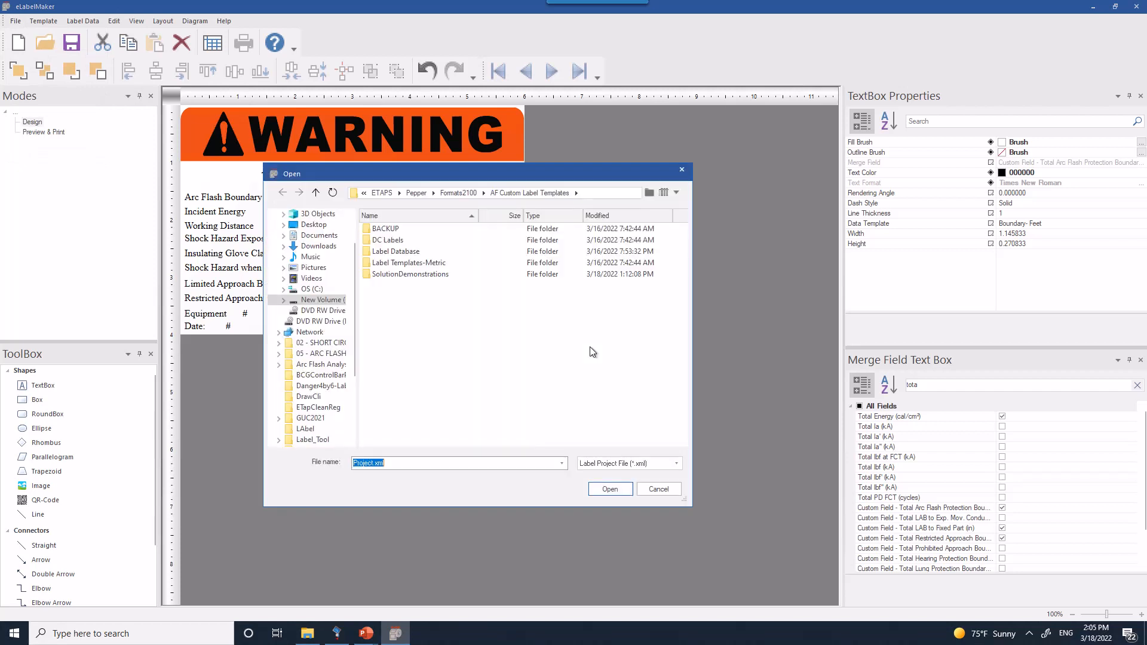
pyautogui.doubleClick(443, 273)
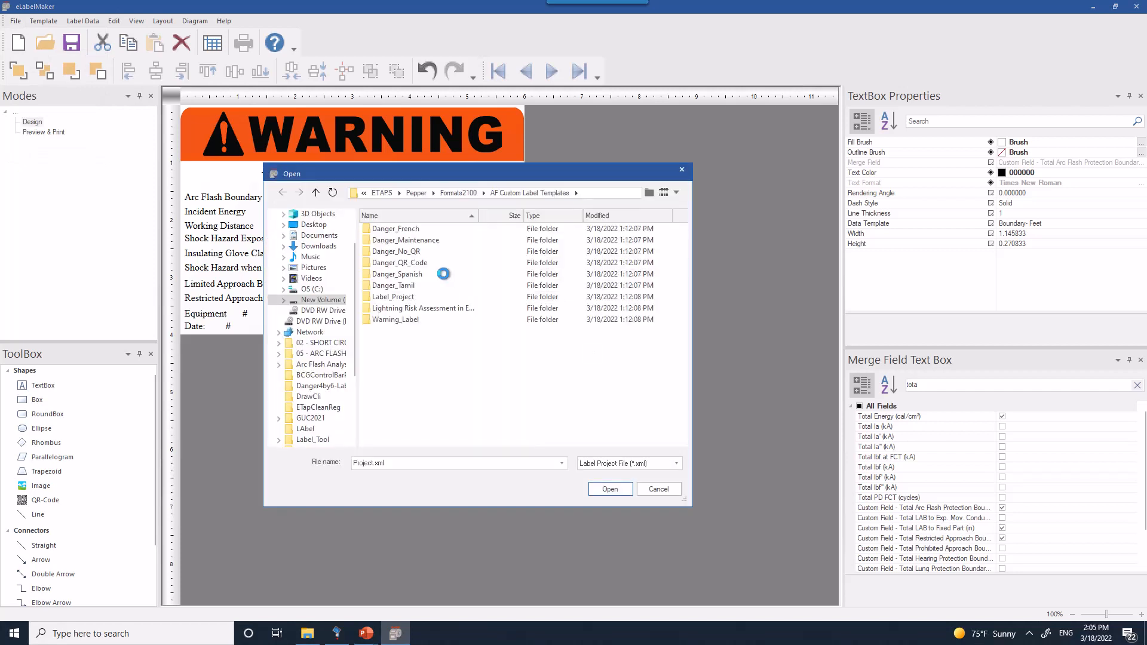
pyautogui.doubleClick(421, 240)
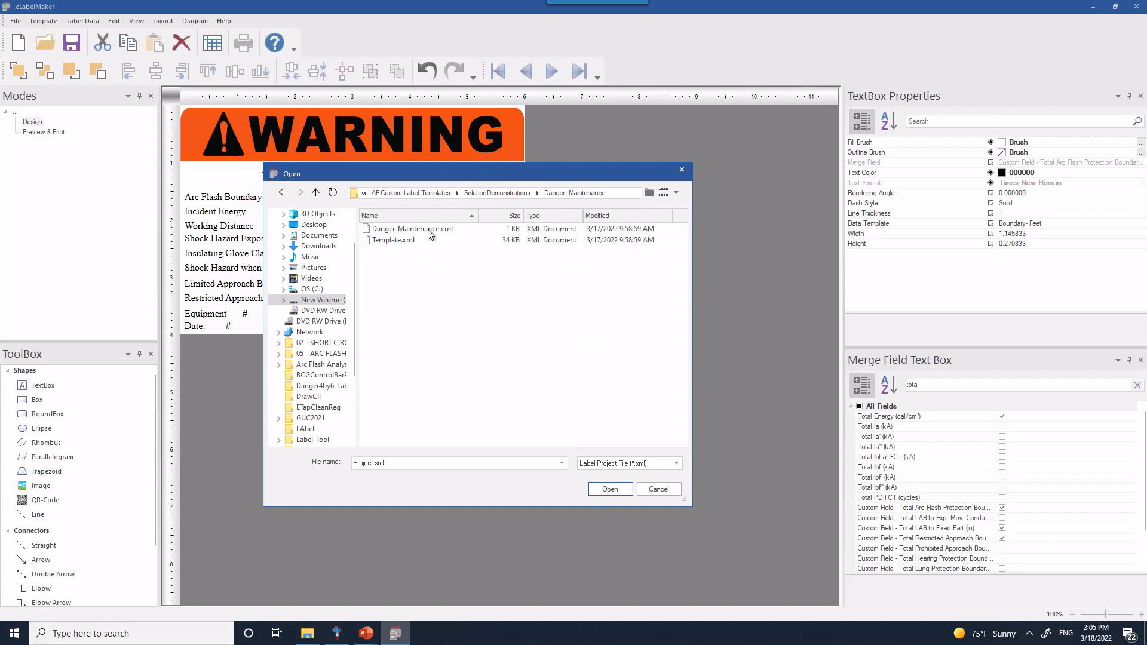
pyautogui.click(426, 229)
pyautogui.click(615, 491)
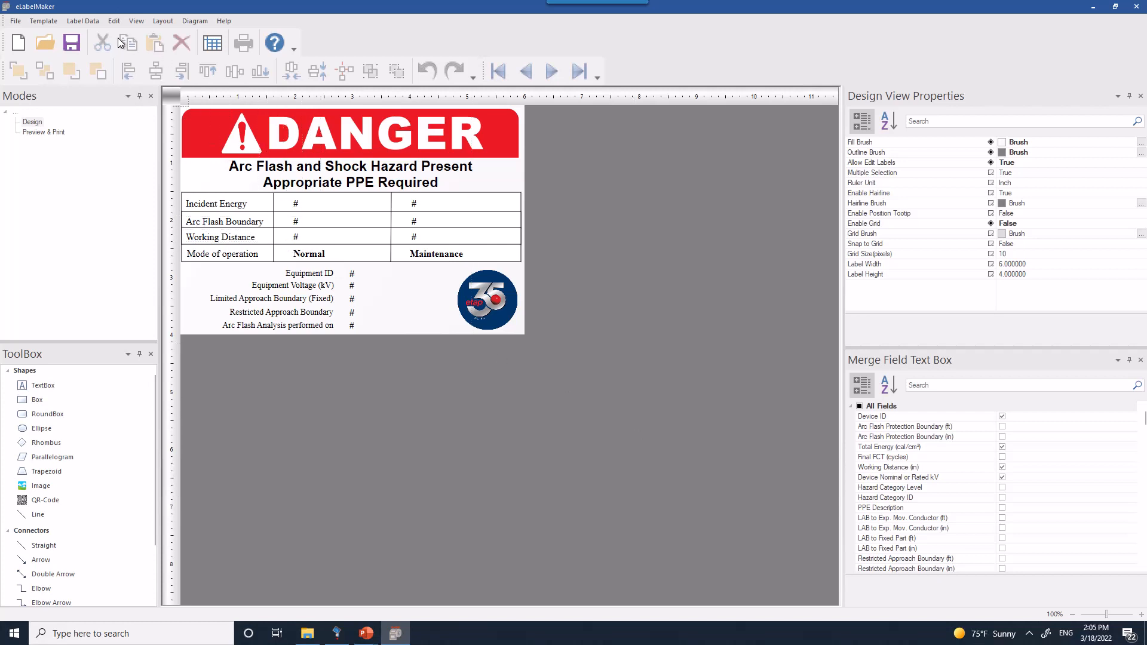
# Switch to ETAP's Arc Flash Result Analyzer and open the e-Label editor for the selected AF1 and AF2 reports.
pyautogui.click(98, 21)
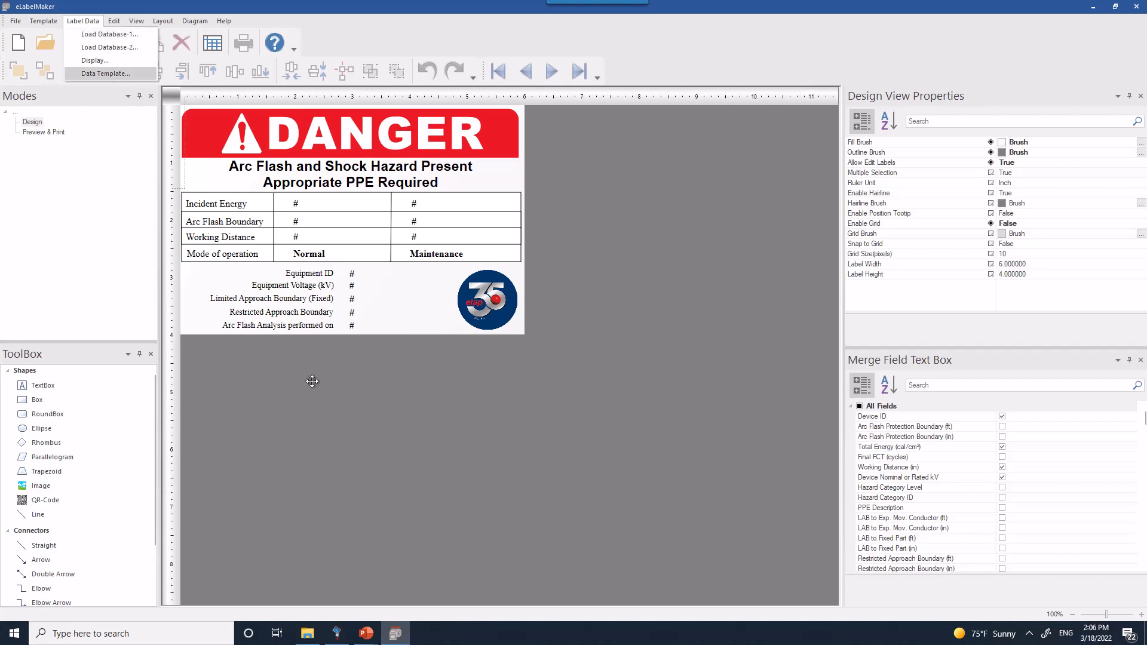
pyautogui.click(358, 393)
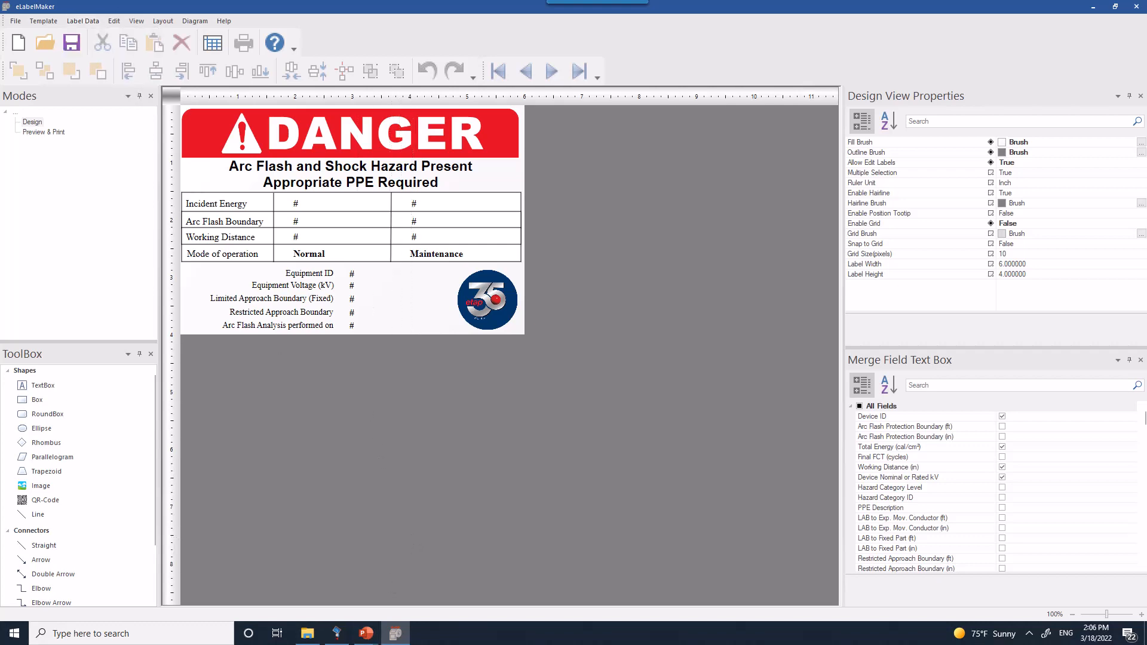
pyautogui.click(337, 633)
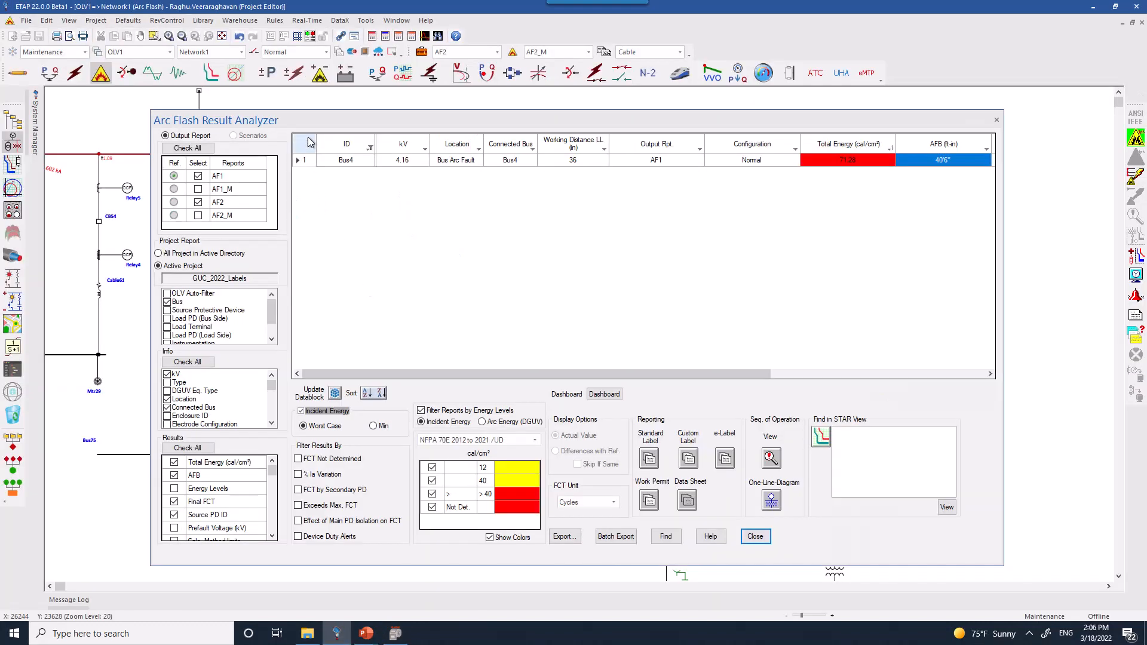
pyautogui.moveTo(325, 120); pyautogui.dragTo(345, 105)
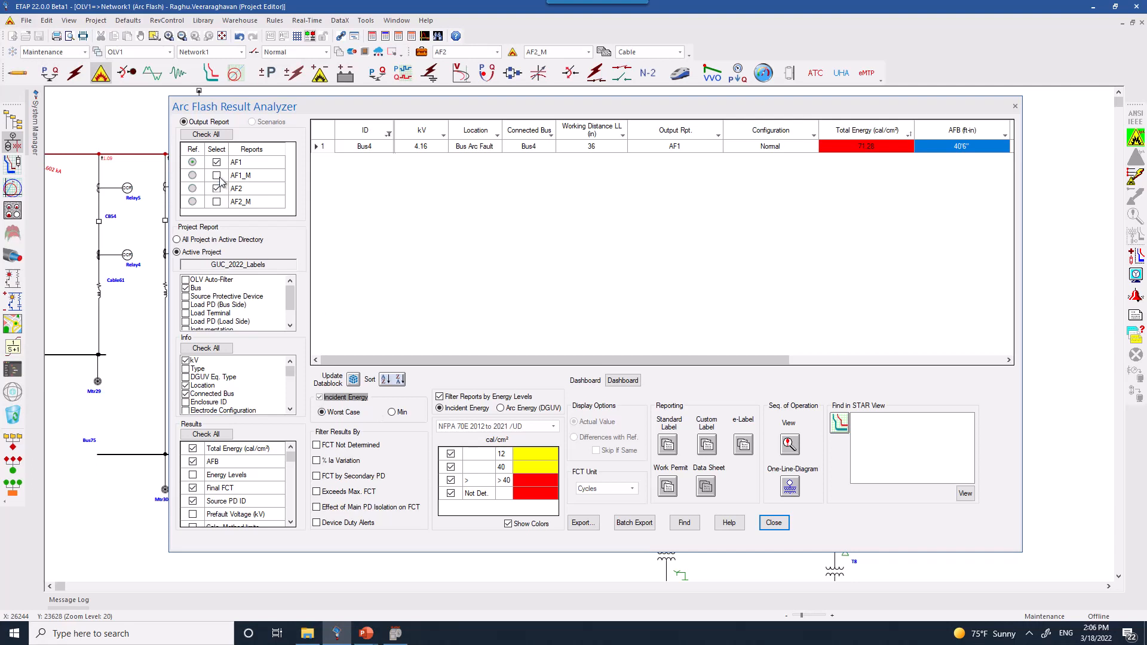
pyautogui.click(742, 448)
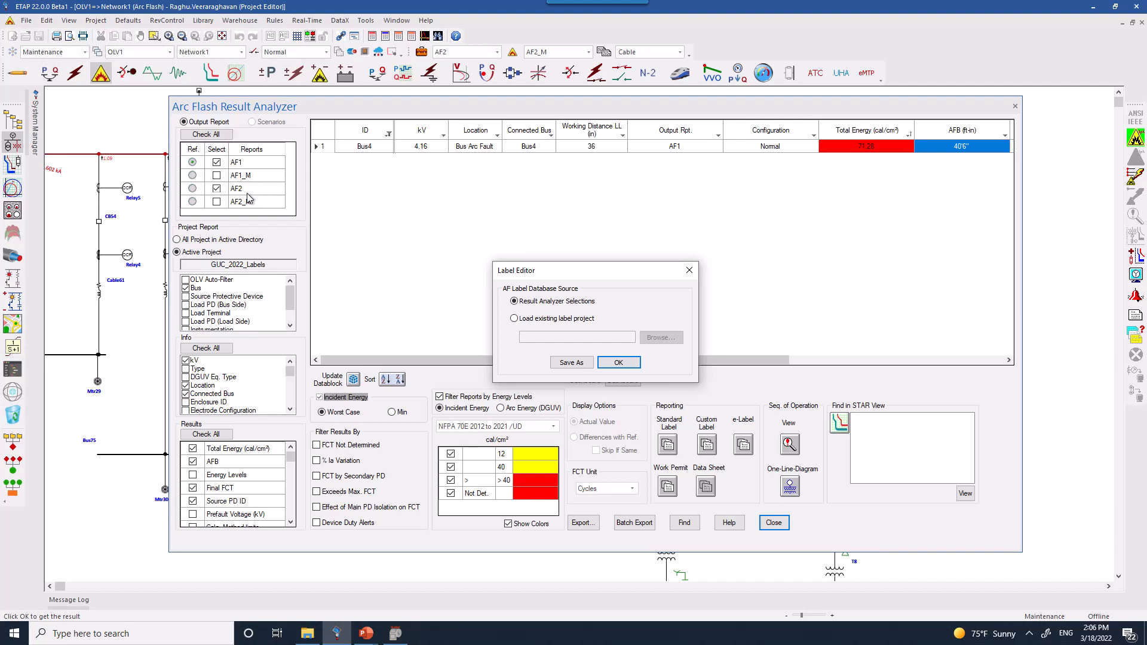
# Save the result analyzer selections as label database DB1_Maintenance mode off.xls, and close the exported workbook and the Label Editor.
pyautogui.click(562, 364)
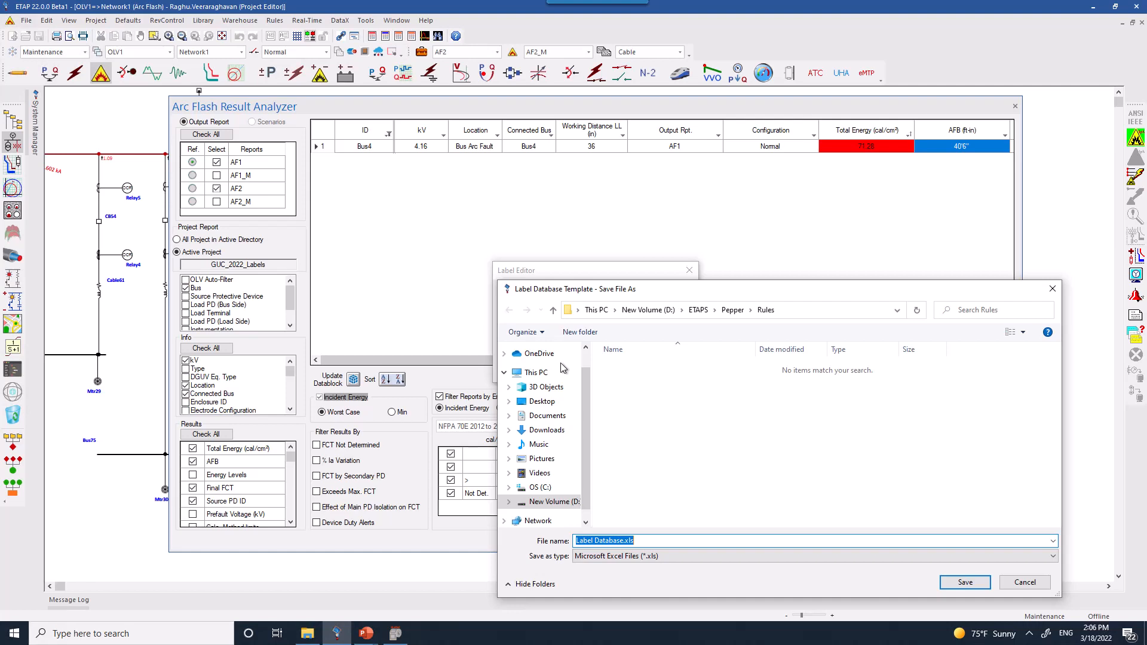
pyautogui.write('DB1_n')
pyautogui.press('Print')
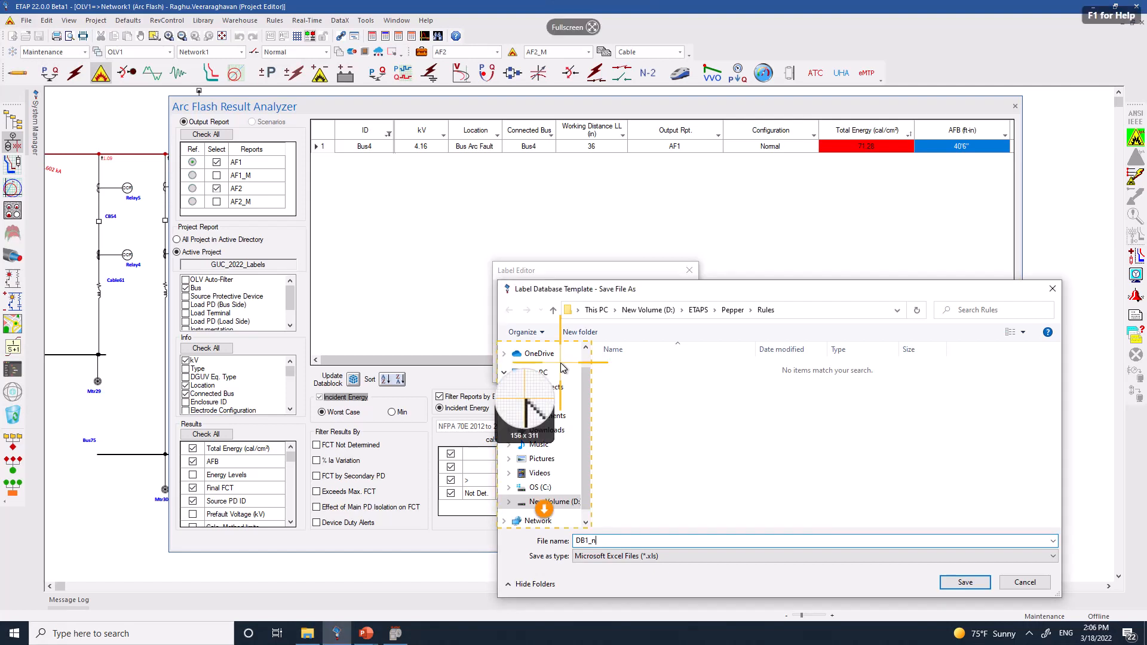
pyautogui.press('Escape')
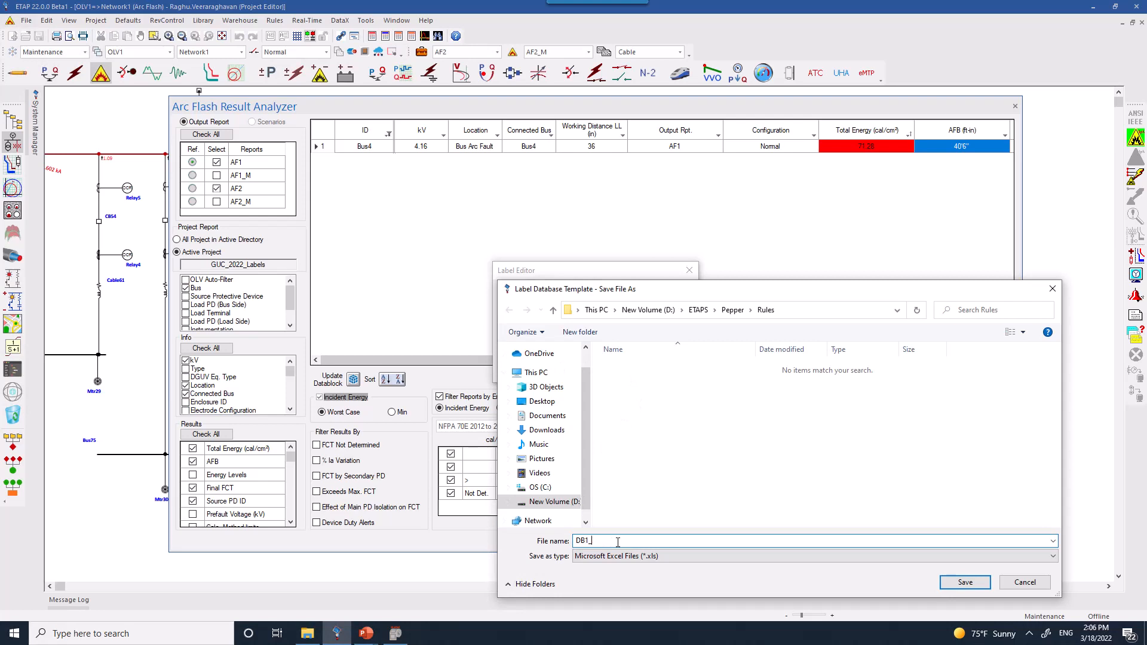
pyautogui.write('Maintenance mode off')
pyautogui.click(966, 582)
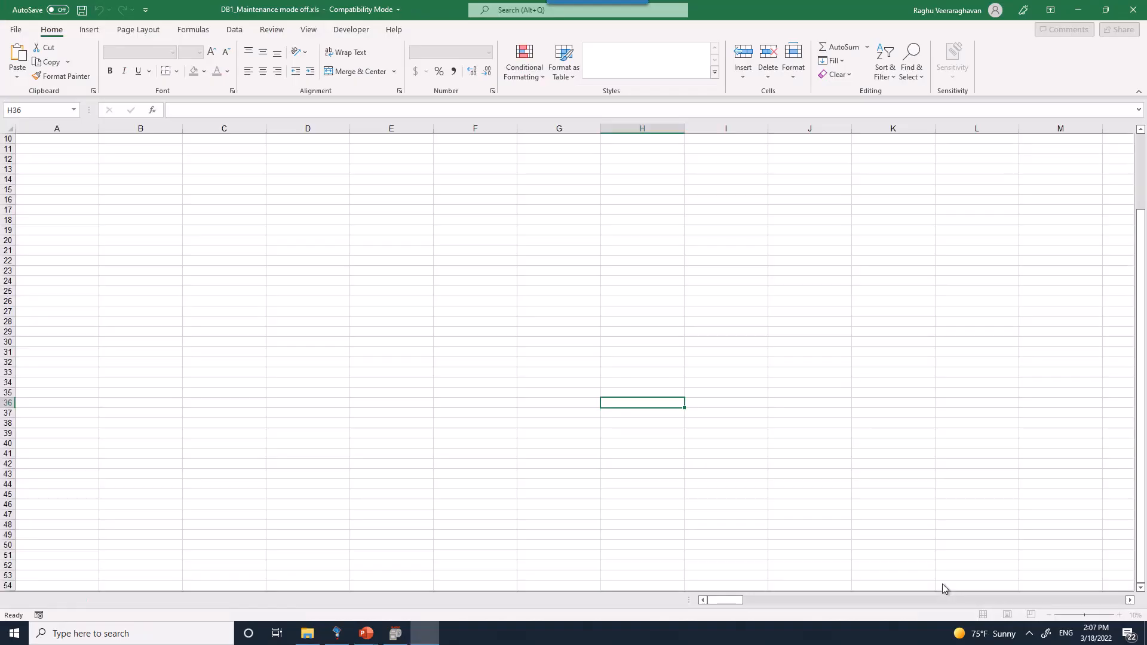
pyautogui.scroll(3, 702, 445)
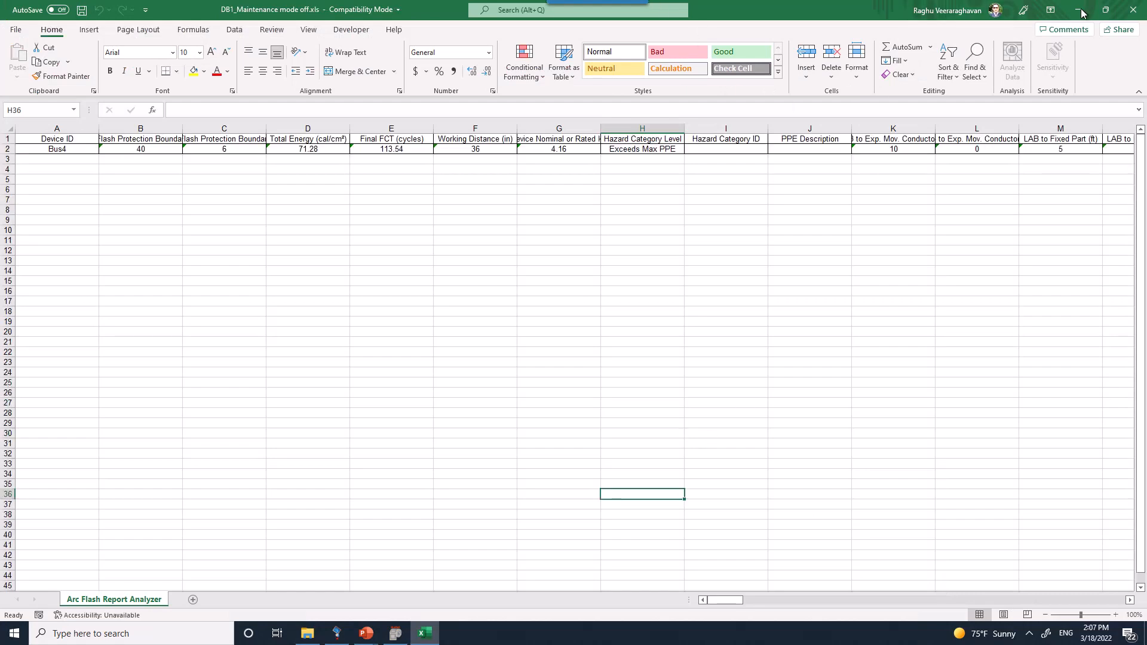
pyautogui.click(1131, 10)
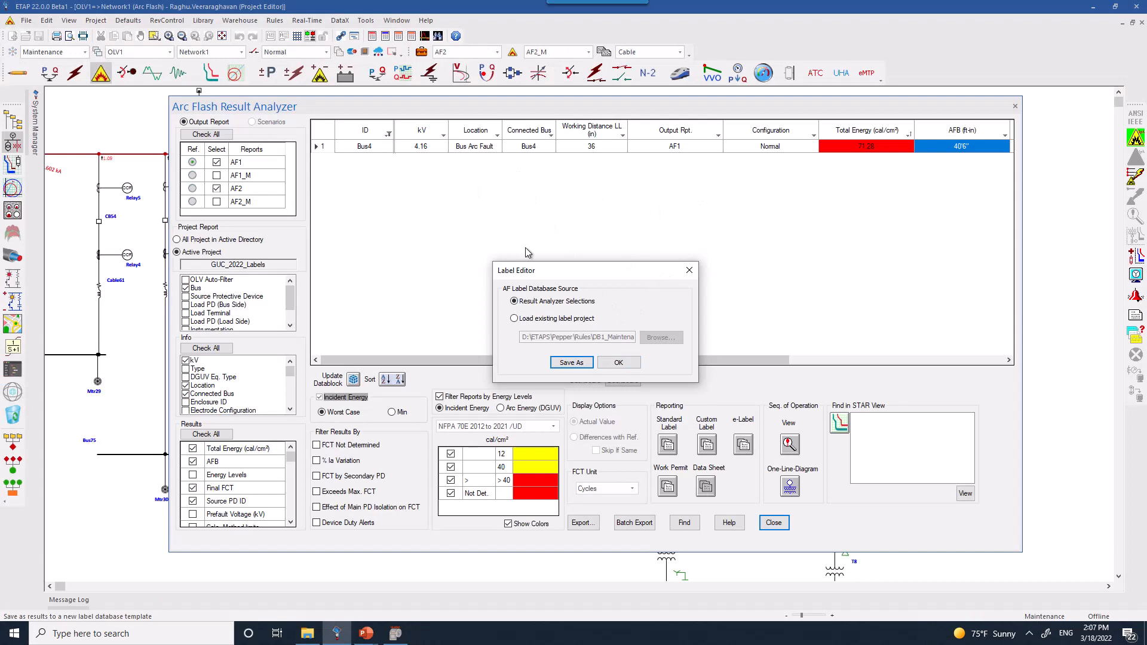
pyautogui.click(689, 270)
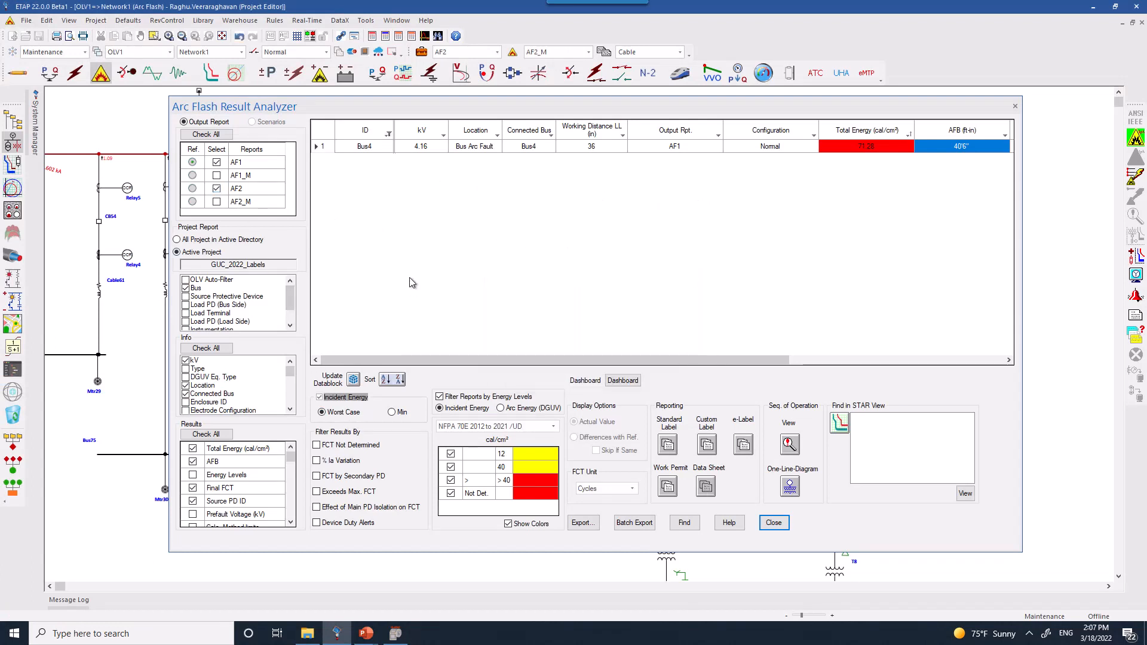
# Turn off the worst-case incident energy filter, make AF2_M the reference report and leave only AF2_M selected.
pyautogui.click(369, 398)
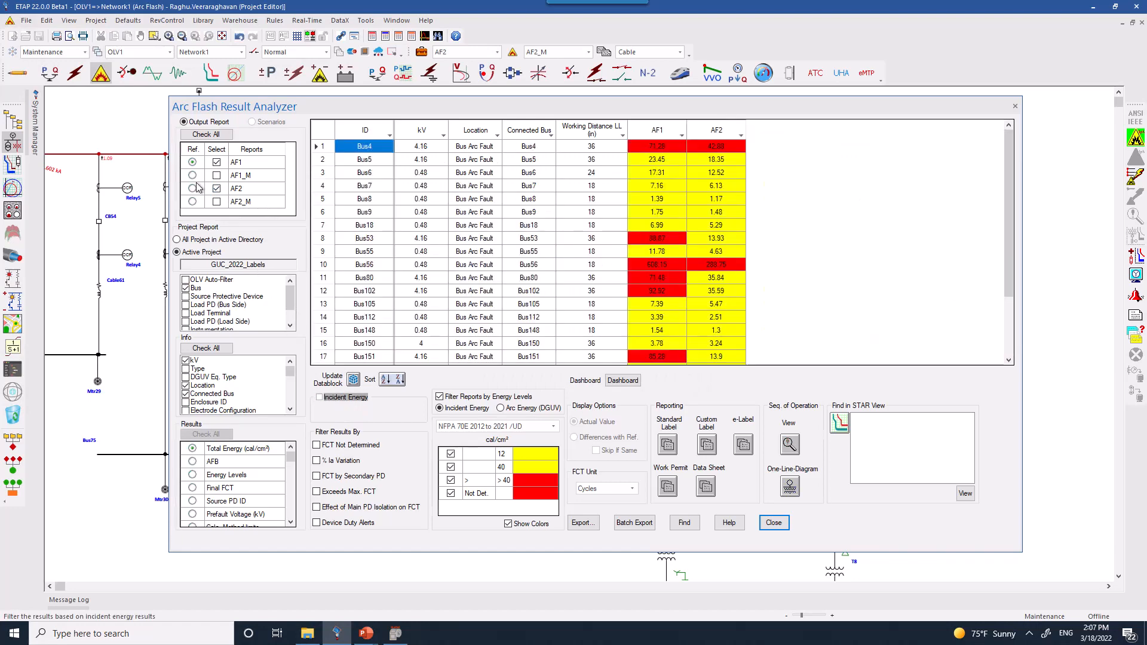
pyautogui.click(217, 175)
pyautogui.click(216, 202)
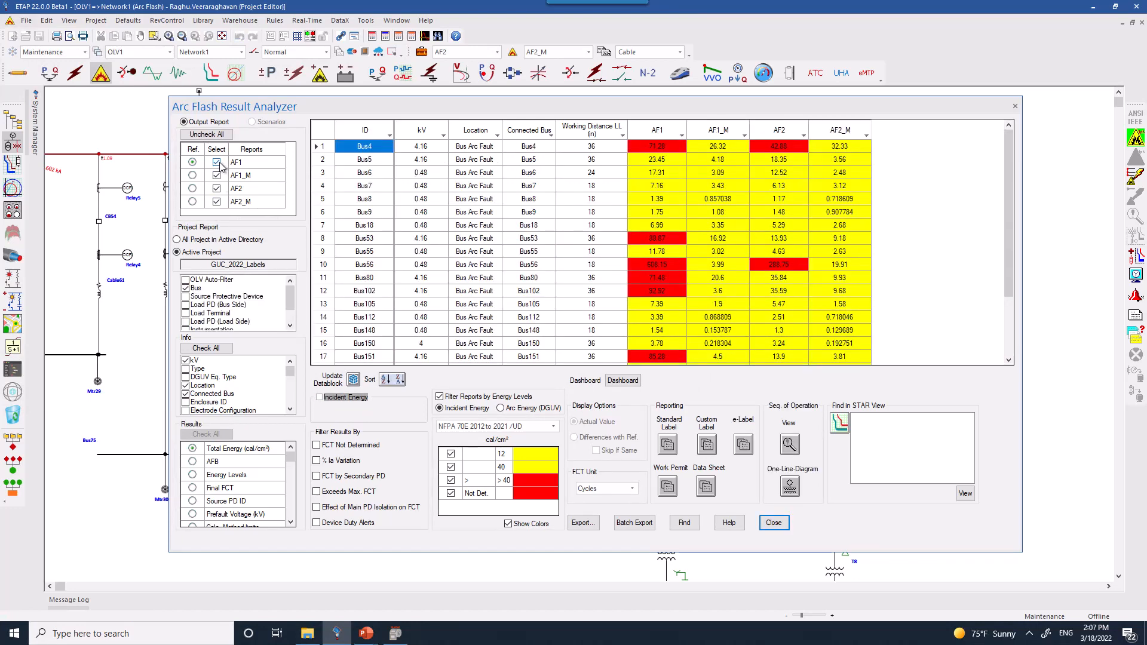
pyautogui.click(216, 189)
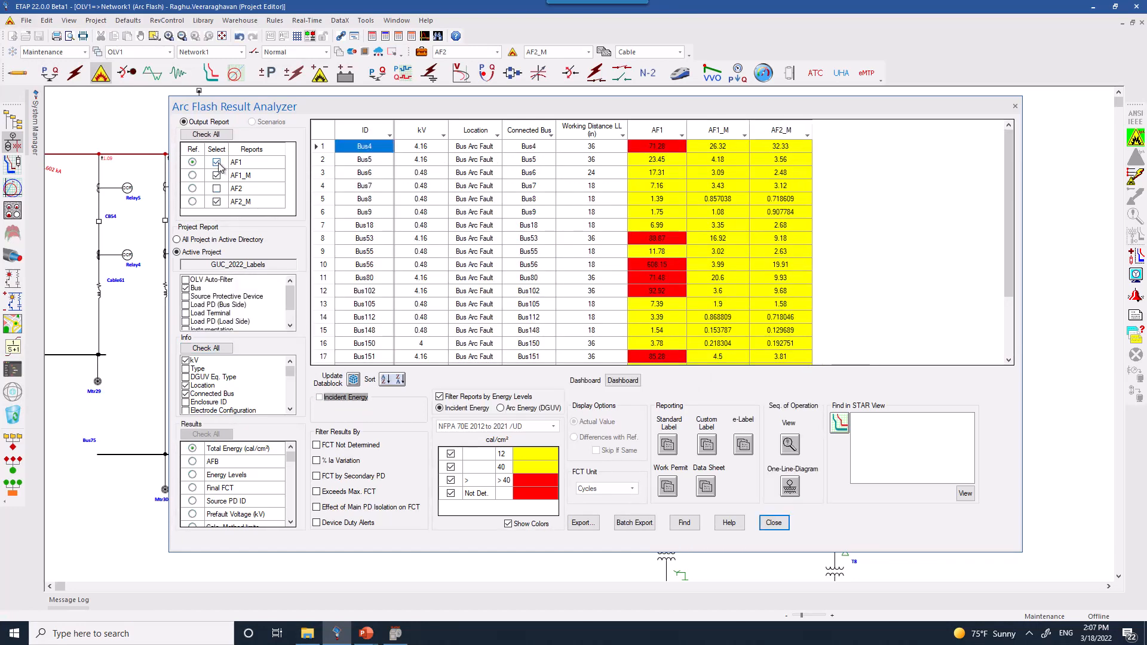
pyautogui.click(192, 188)
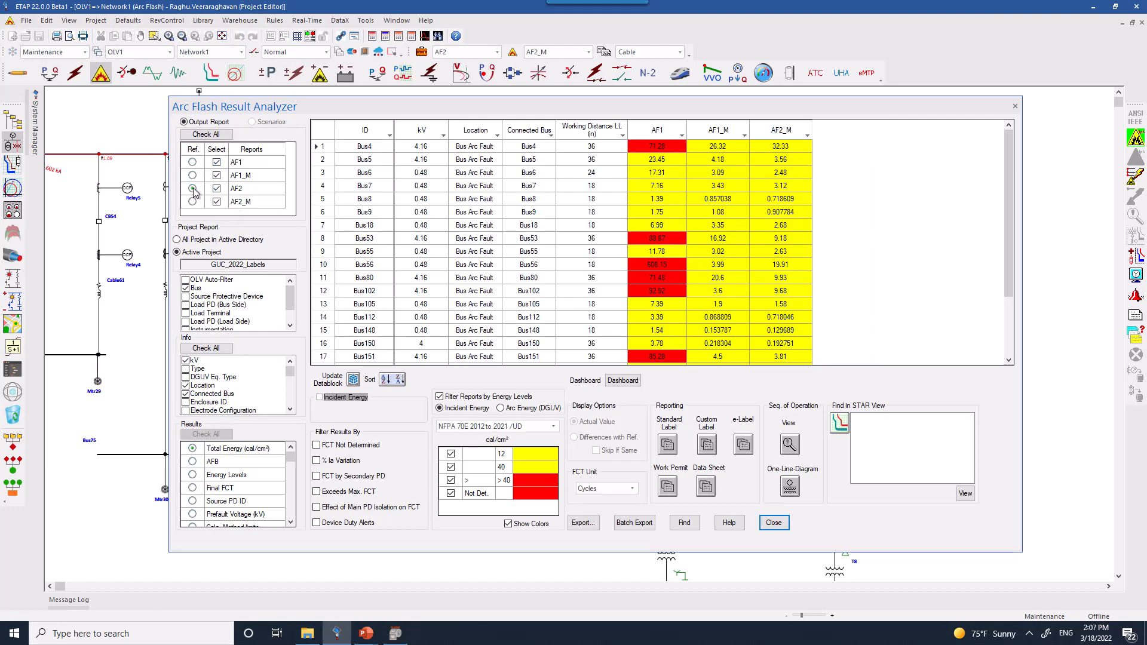
pyautogui.click(192, 202)
pyautogui.click(216, 188)
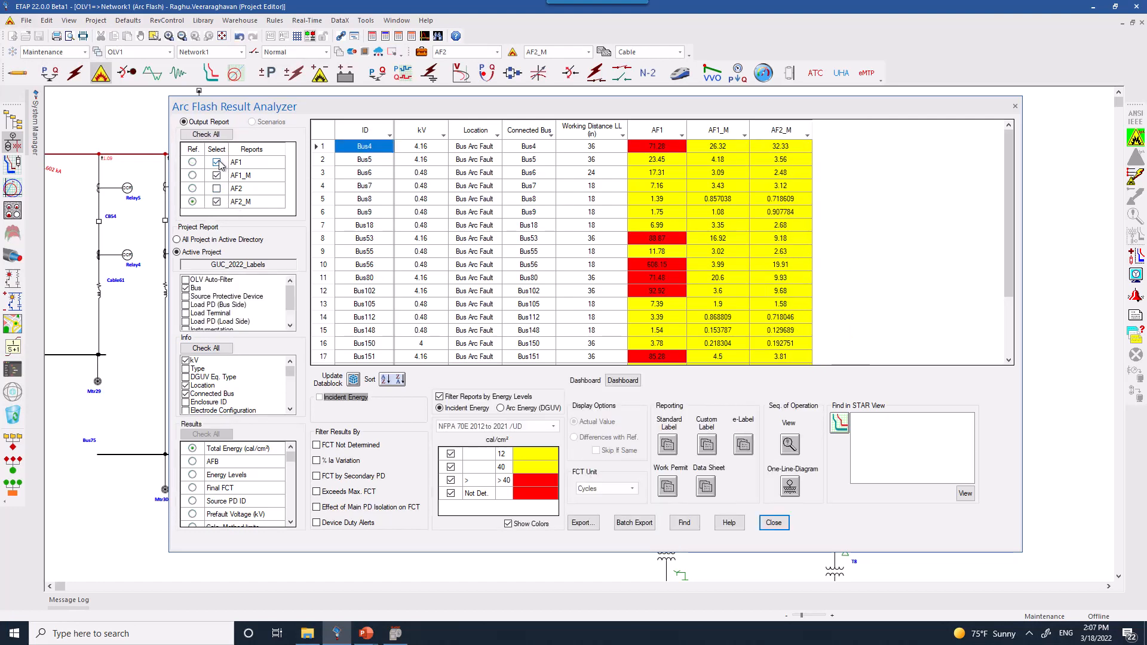
pyautogui.click(216, 161)
pyautogui.click(217, 176)
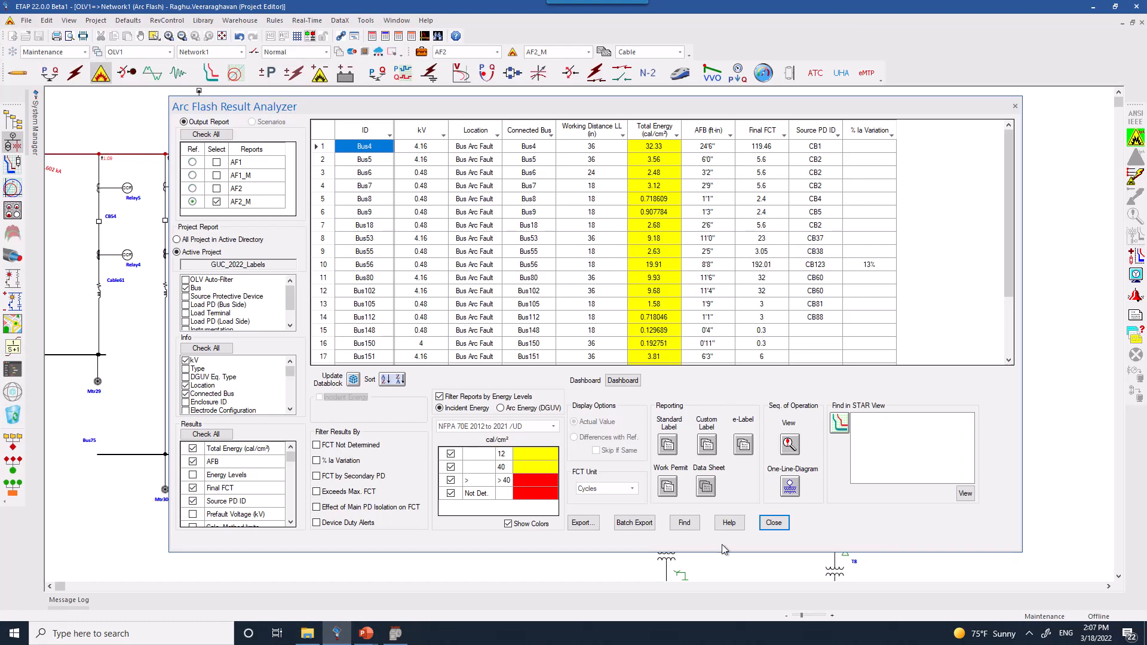
# Switch to eLabelMaker and load Worst_Case_Normal.xls from the Danger_Maintenance folder as the first label database.
pyautogui.click(402, 635)
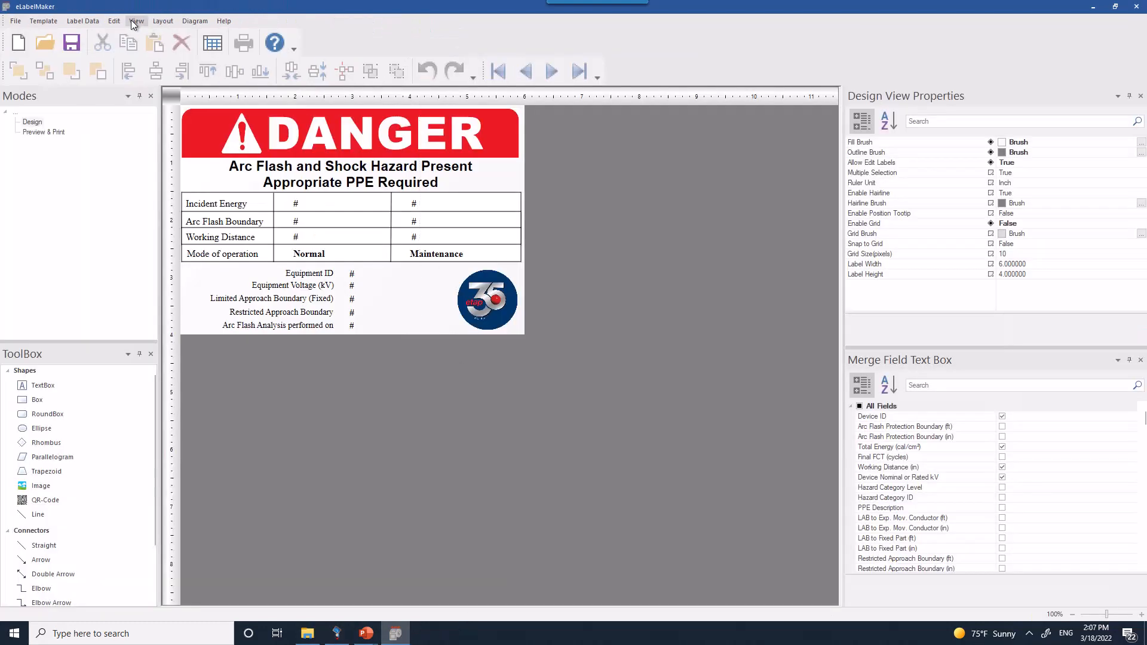
pyautogui.click(95, 23)
pyautogui.click(102, 34)
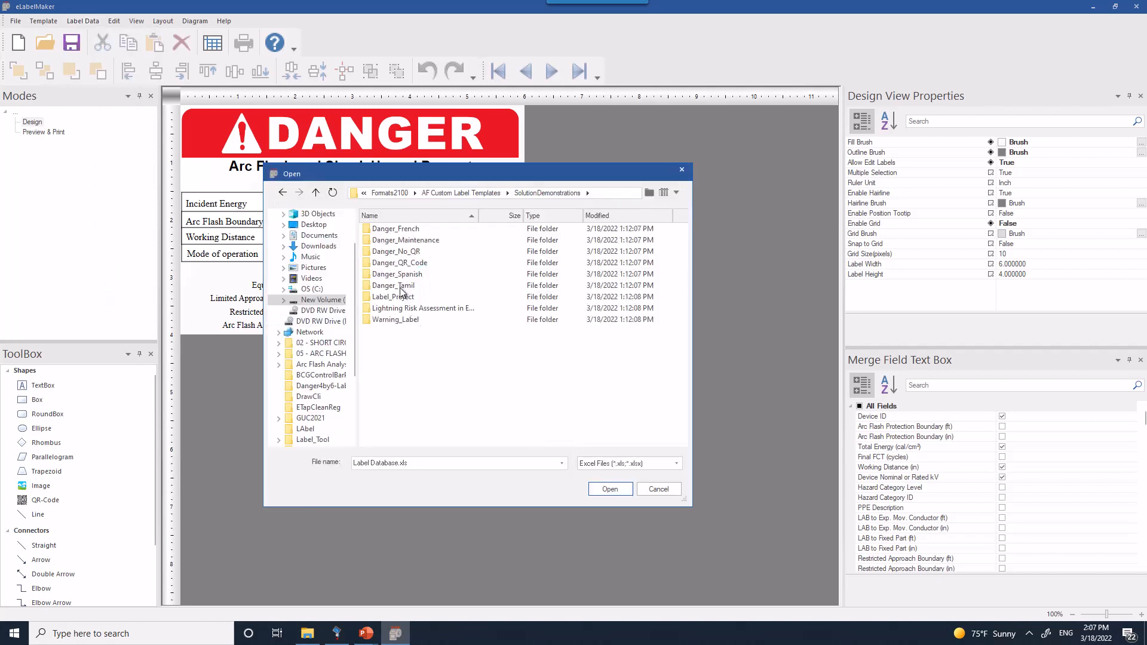
pyautogui.doubleClick(415, 239)
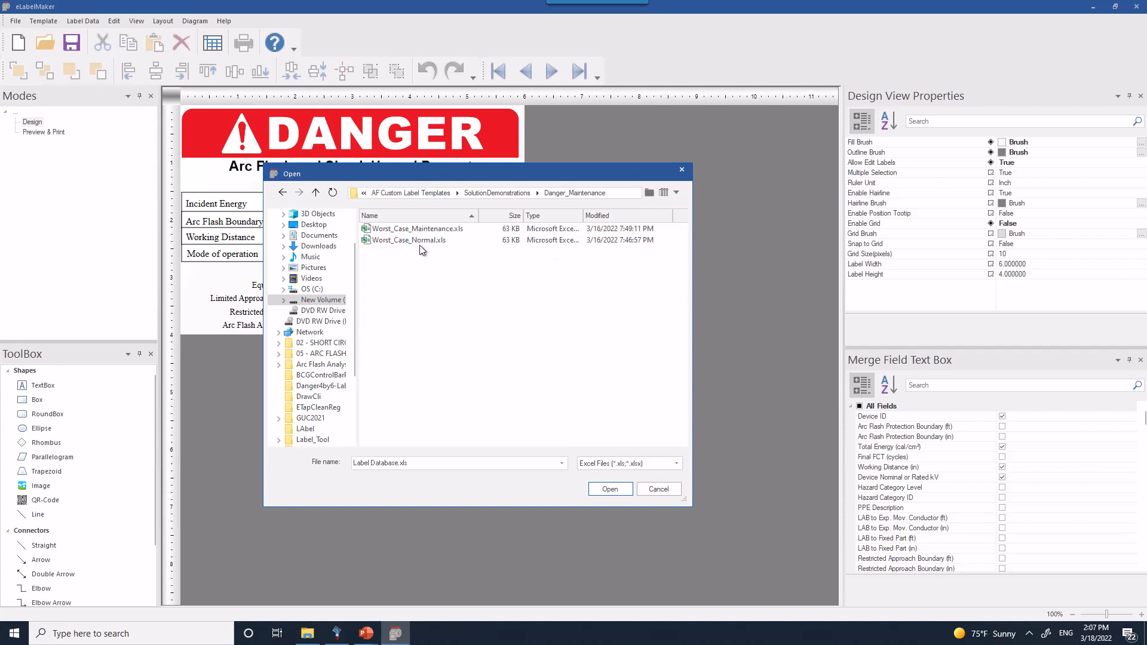
pyautogui.click(421, 241)
pyautogui.click(591, 489)
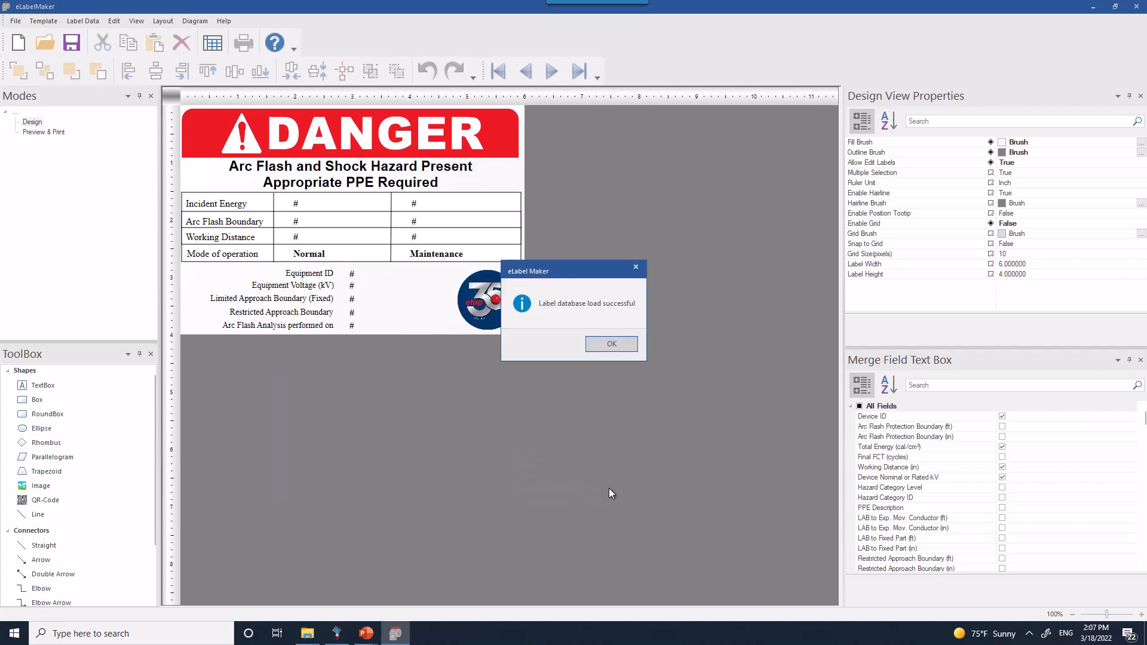
pyautogui.click(611, 344)
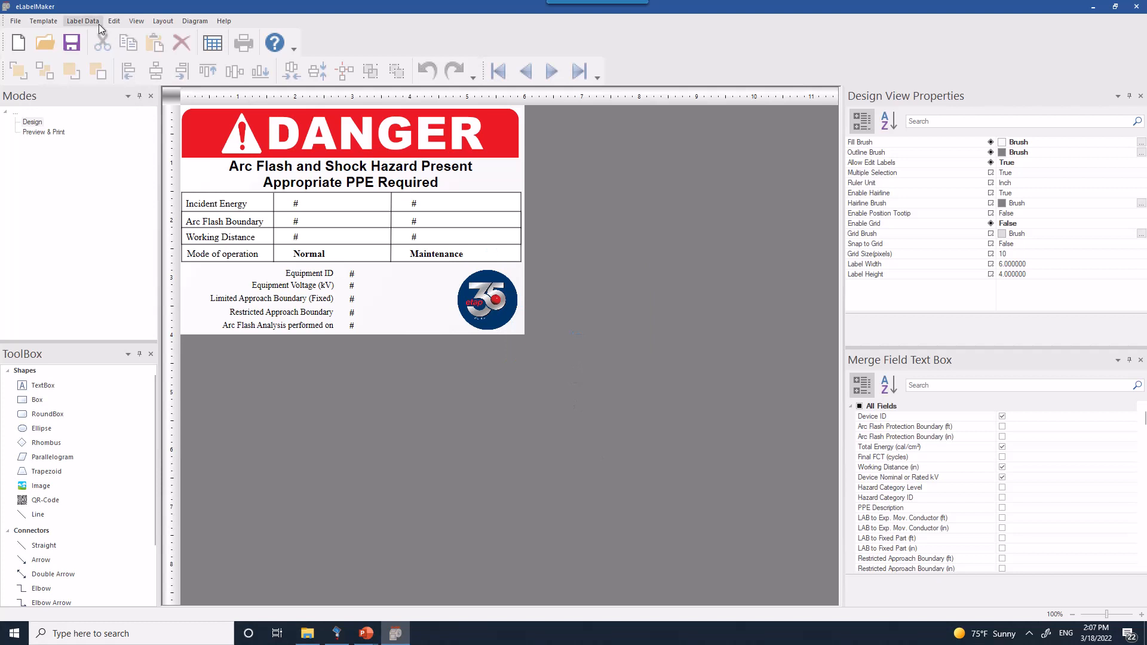
# Load Worst_Case_Maintenance.xls from the SolutionDemonstrations\Danger_Maintenance folder as the second label database.
pyautogui.click(82, 21)
pyautogui.click(113, 47)
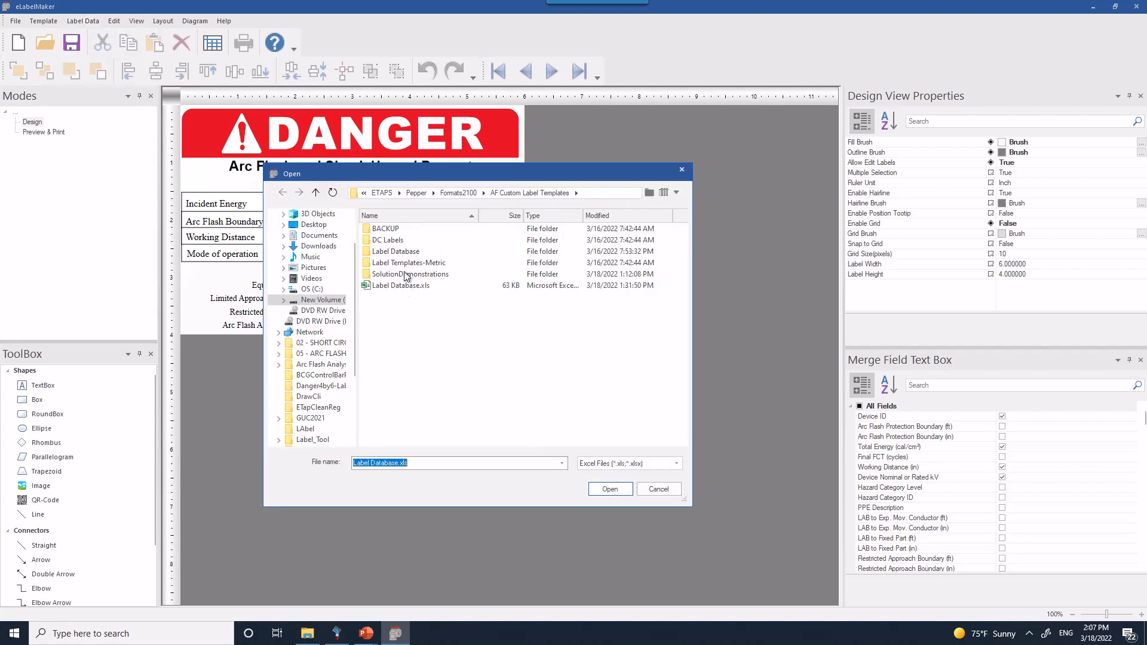
pyautogui.doubleClick(406, 275)
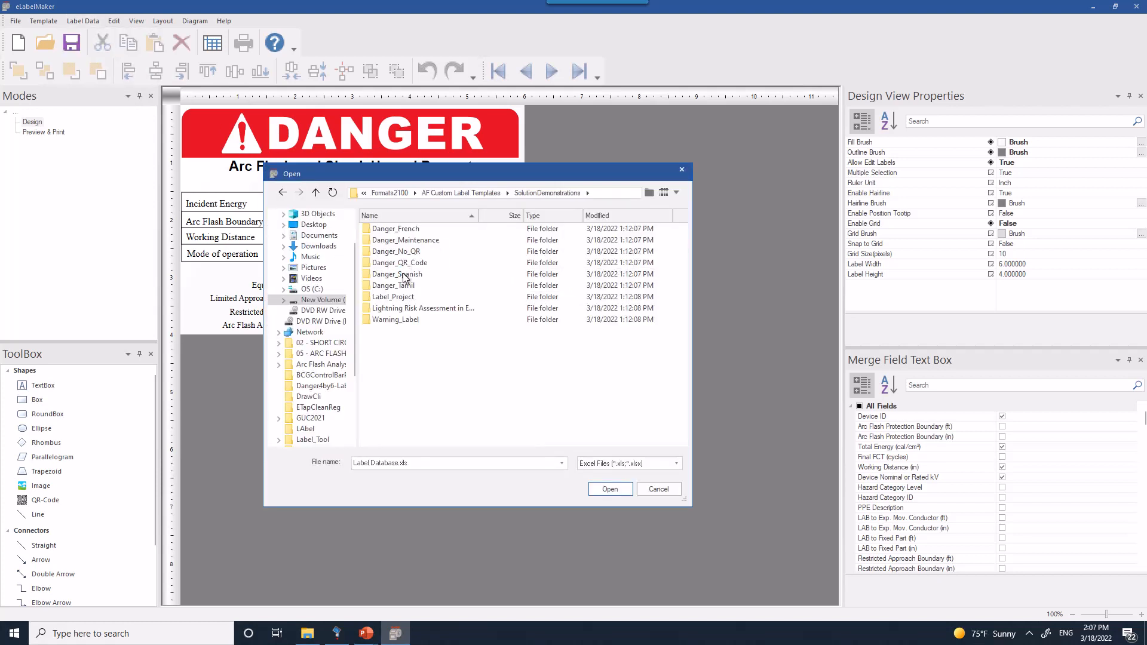
pyautogui.click(420, 242)
pyautogui.doubleClick(422, 242)
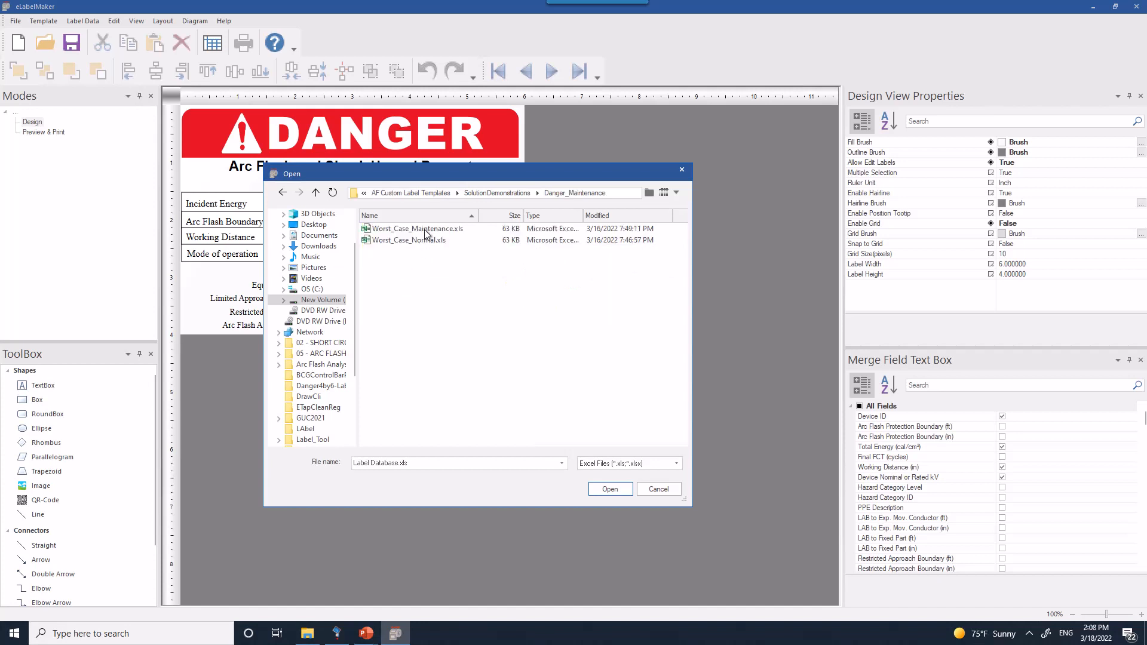
pyautogui.doubleClick(426, 231)
pyautogui.click(603, 347)
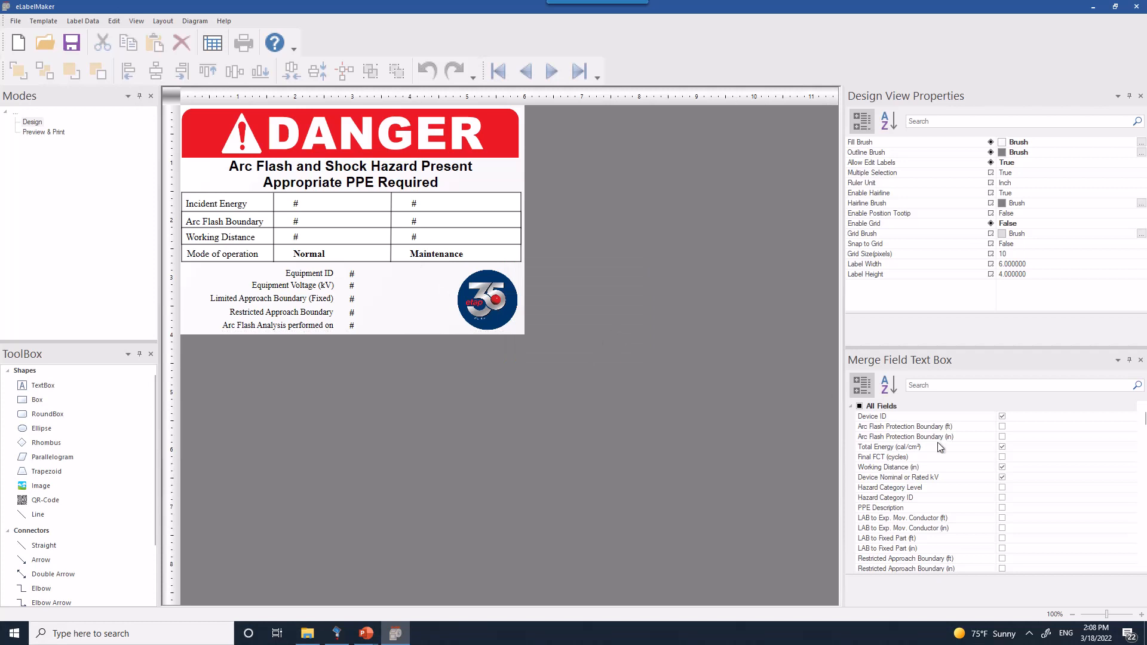
# Search the merge fields for DB2 to list the second database's fields.
pyautogui.scroll(-10, 940, 446)
pyautogui.scroll(-5, 938, 442)
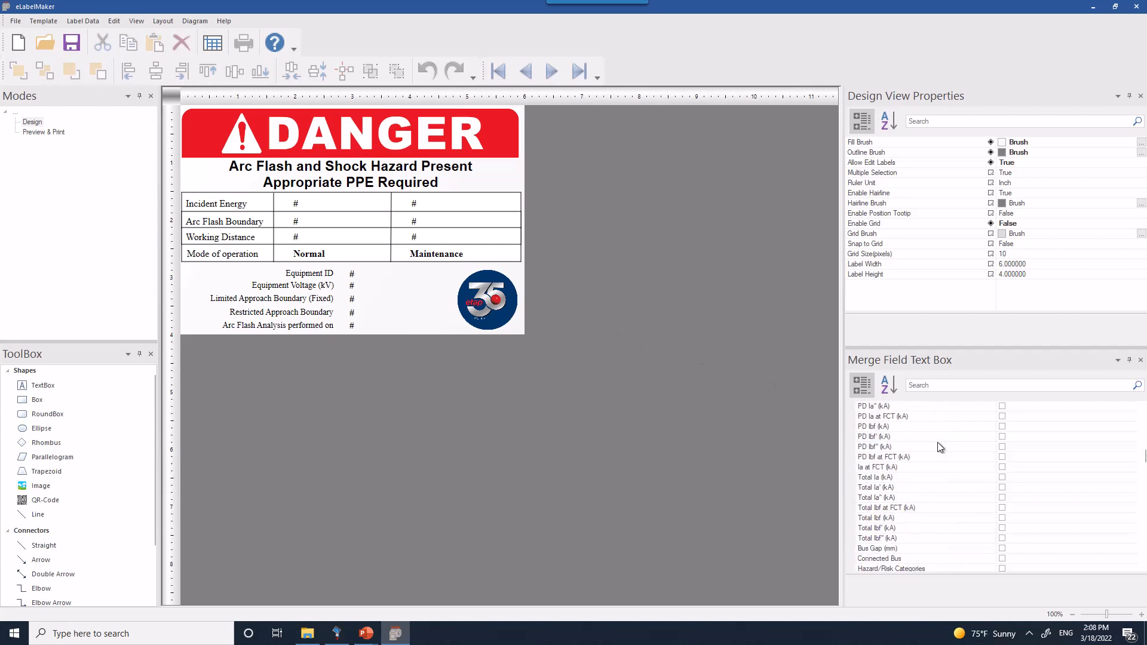
pyautogui.click(960, 383)
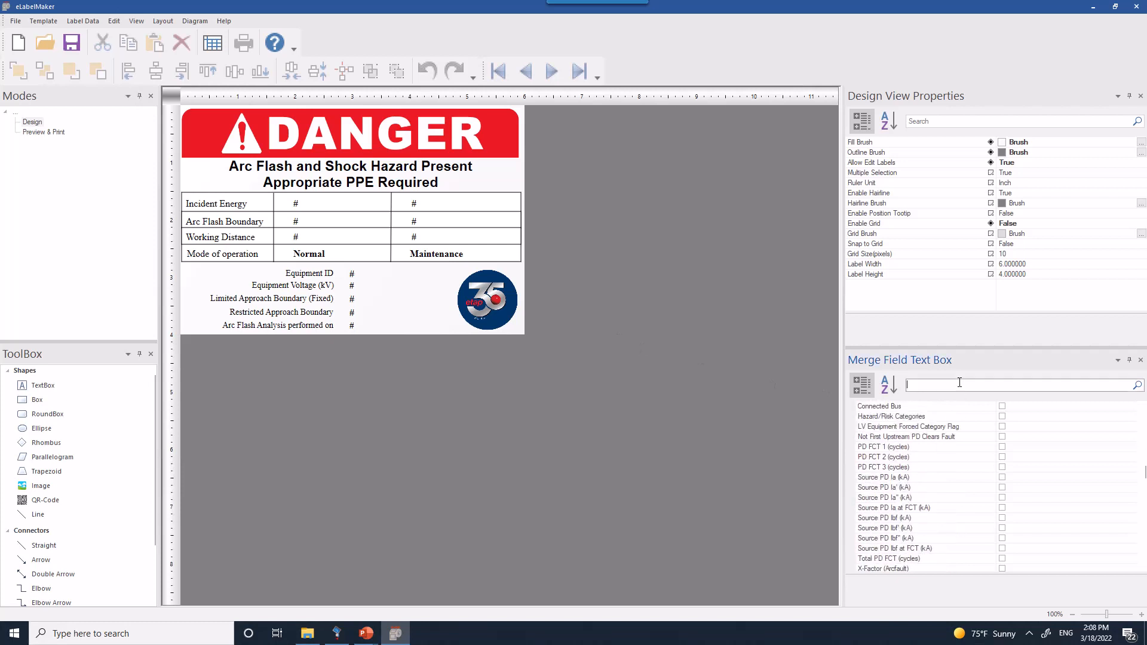
pyautogui.write('DB2')
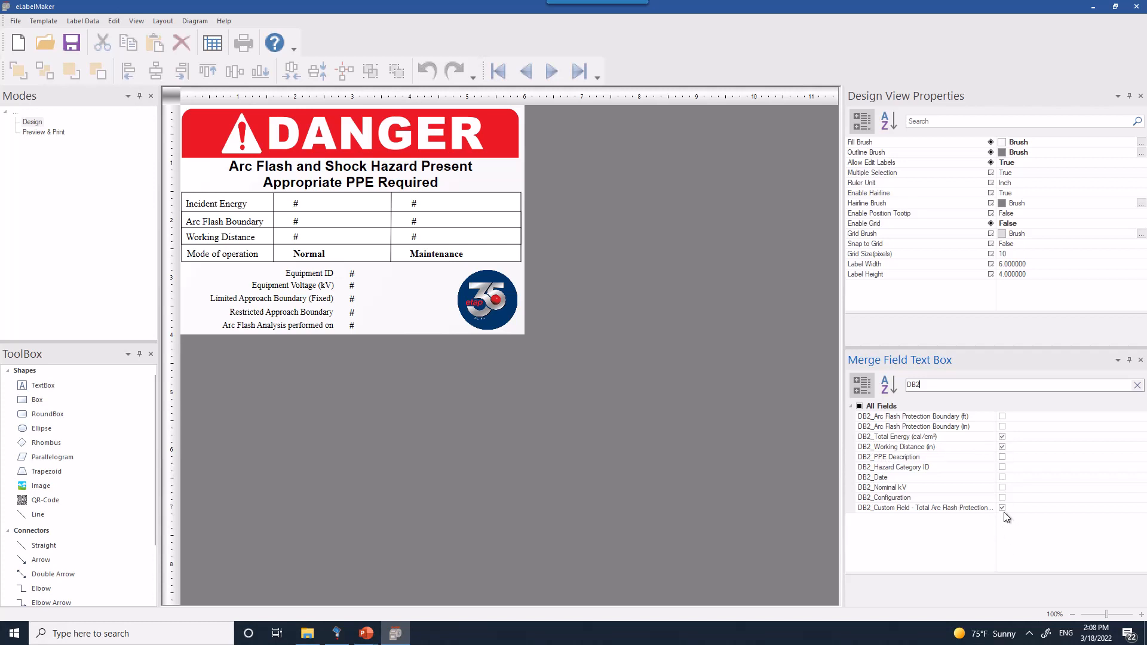
# Examine the merge fields assigned to the Maintenance column's Incident Energy, Arc Flash Boundary and Working Distance values.
pyautogui.click(418, 203)
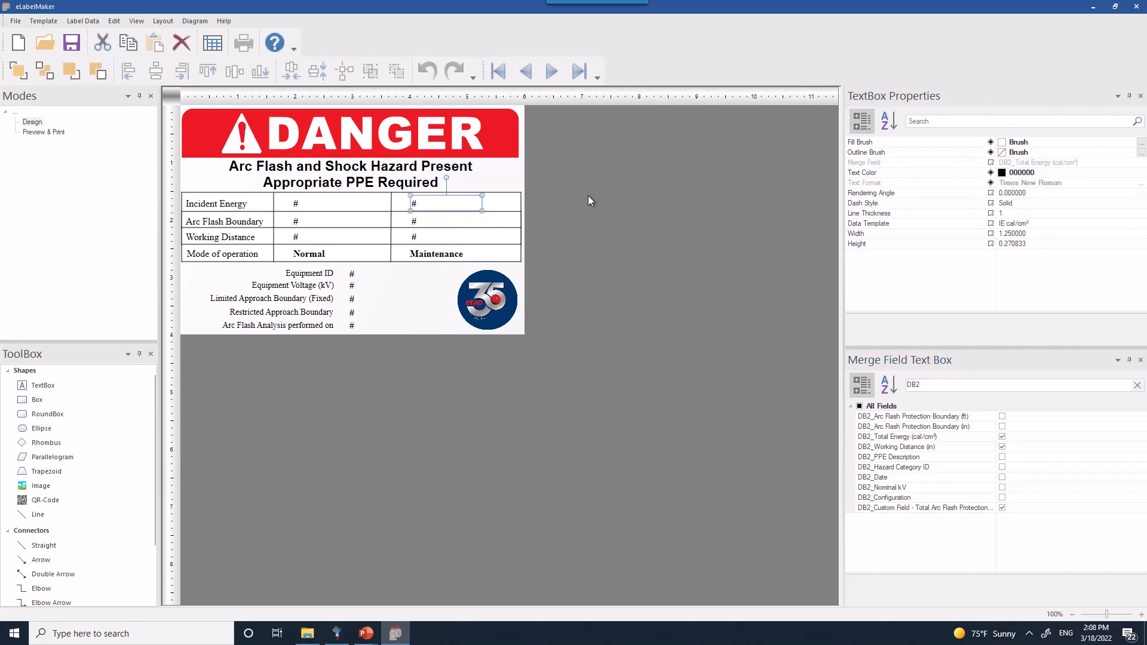
pyautogui.click(418, 220)
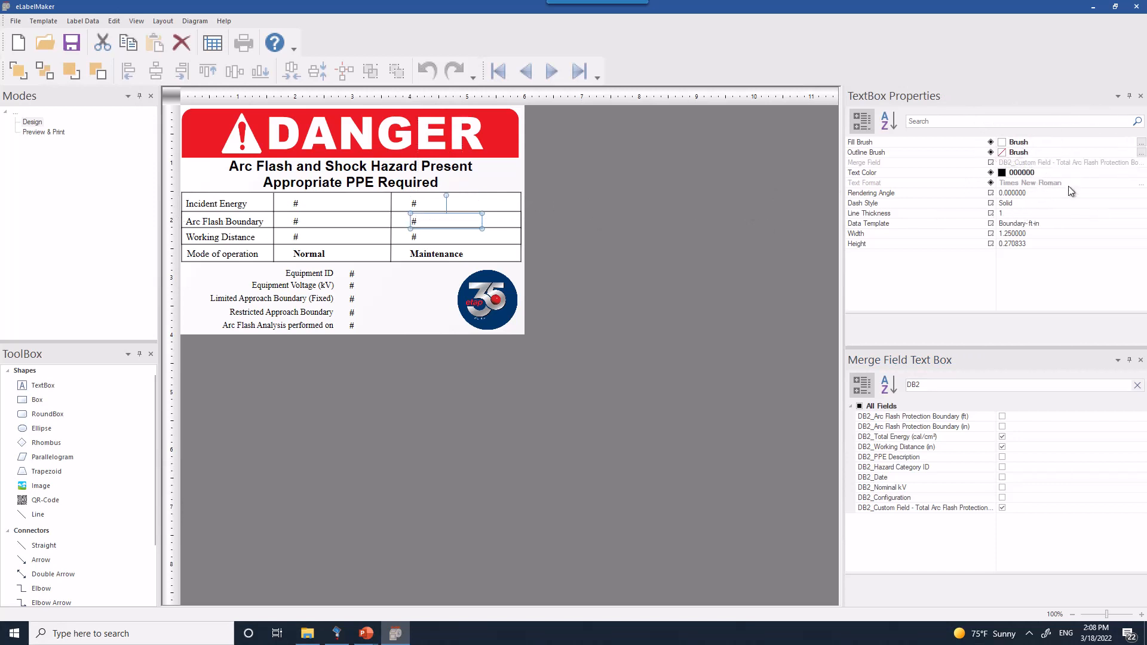
pyautogui.click(416, 237)
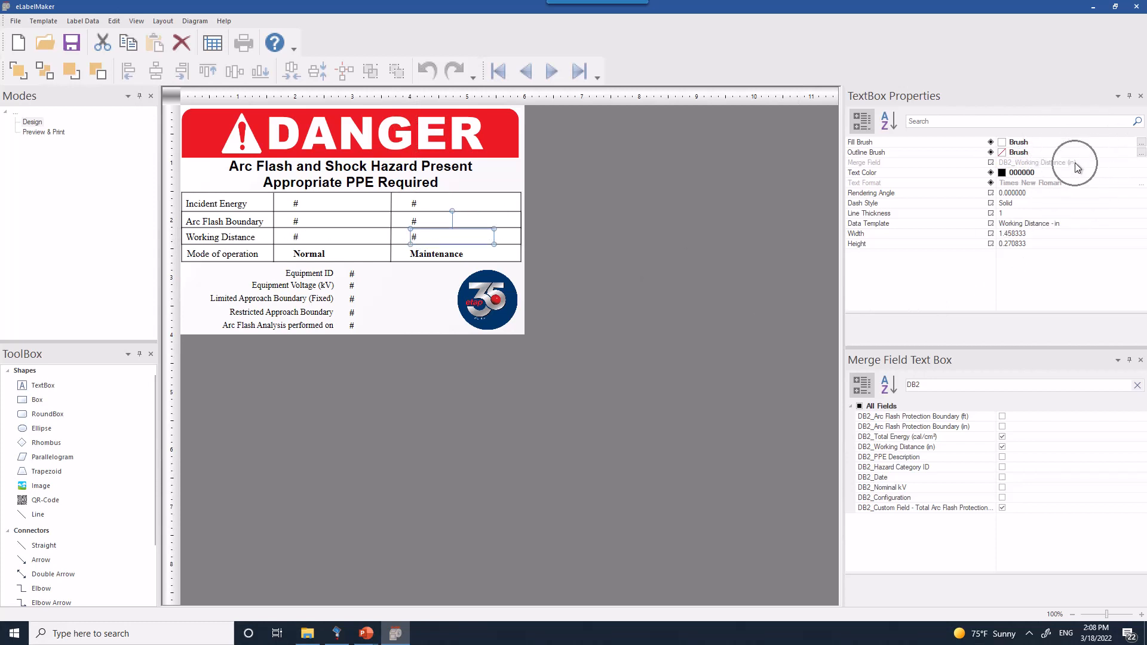
pyautogui.click(717, 293)
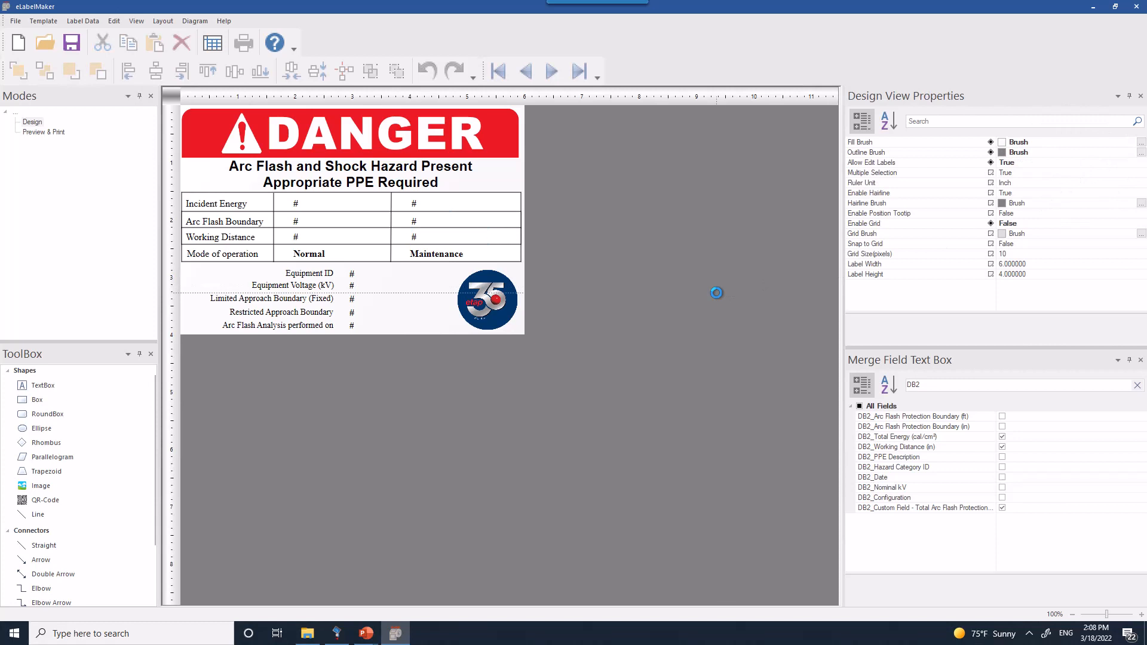
pyautogui.click(426, 206)
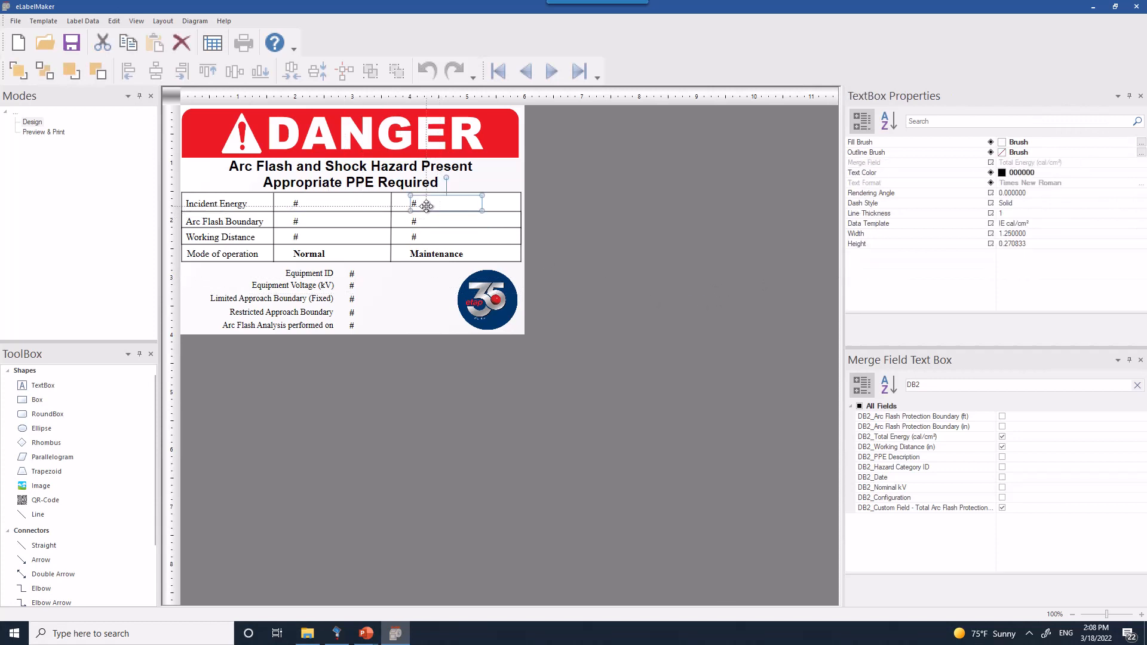
pyautogui.click(557, 268)
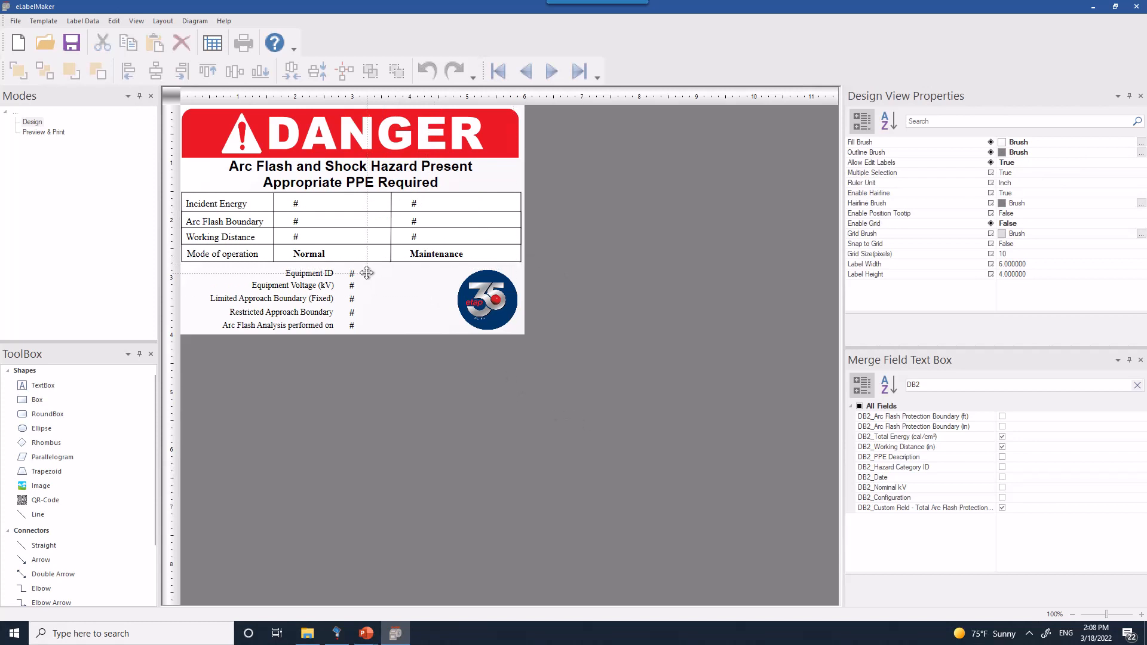
# Preview the danger label and step forward through the equipment records to compare normal and maintenance values.
pyautogui.click(42, 133)
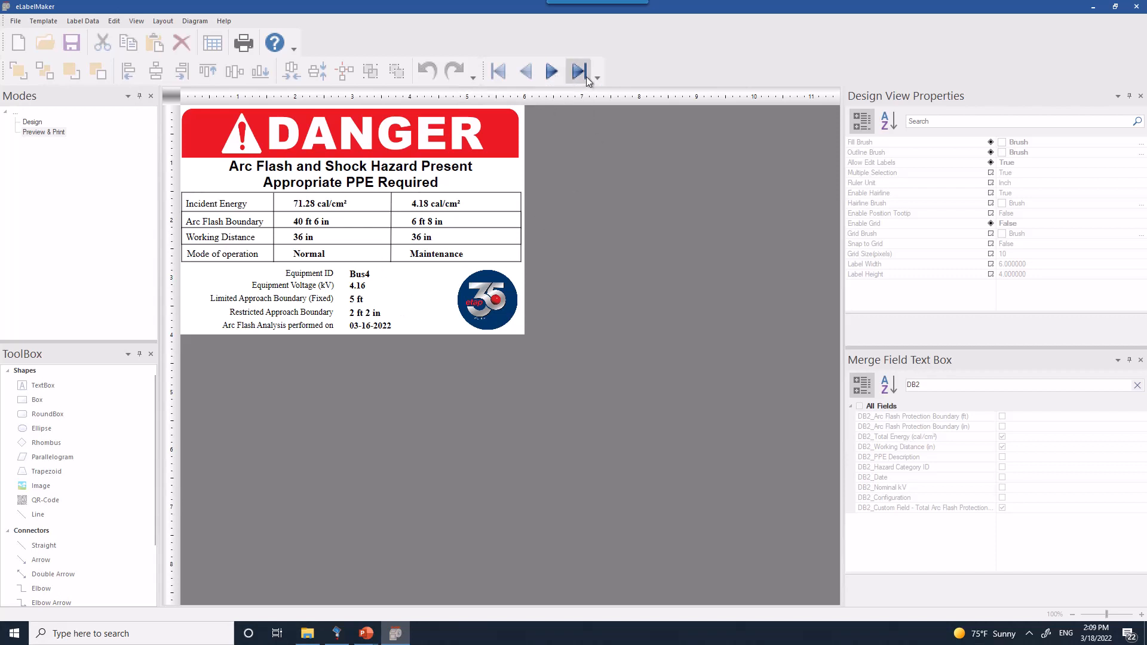
pyautogui.click(560, 74)
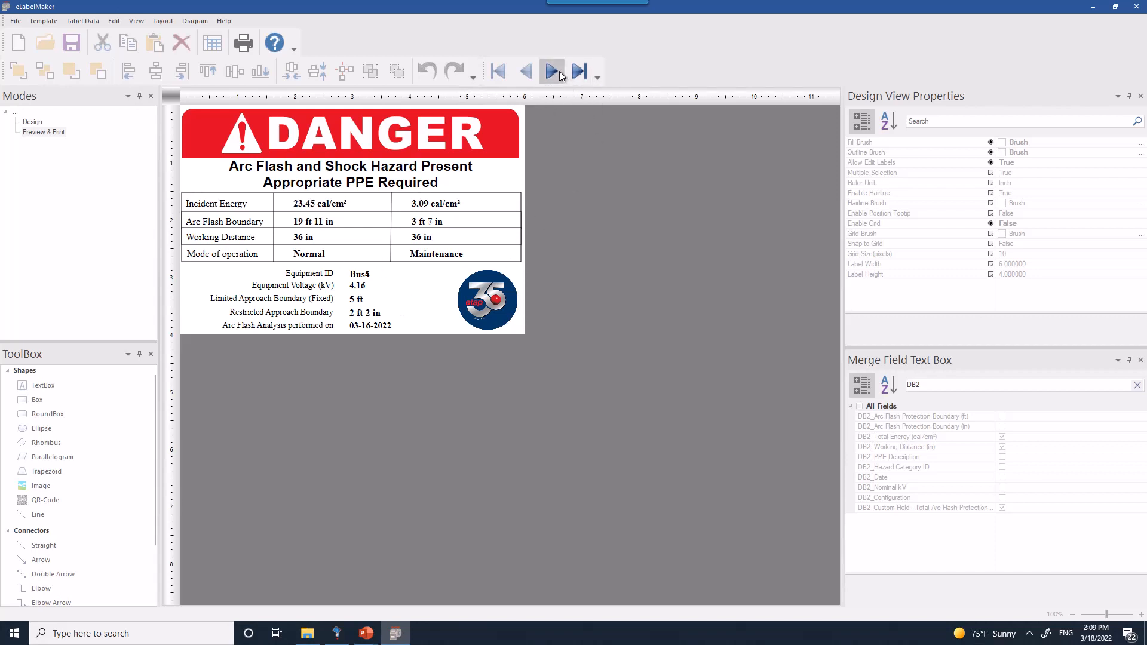
pyautogui.click(552, 72)
pyautogui.click(552, 72)
pyautogui.click(552, 72)
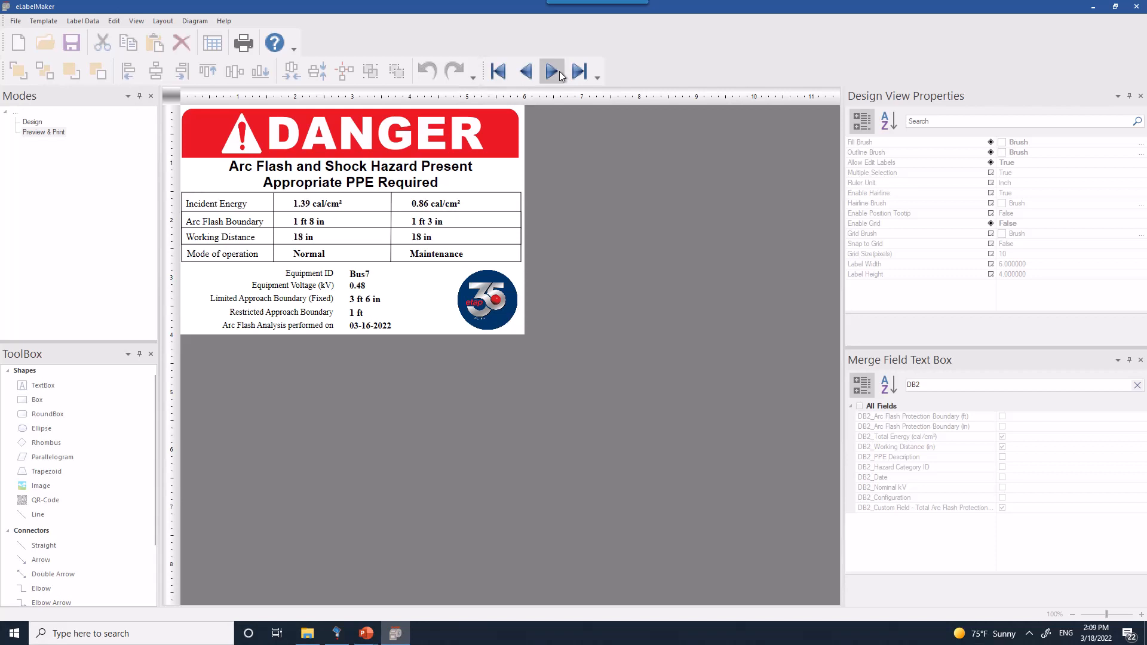
pyautogui.click(560, 72)
pyautogui.click(560, 73)
pyautogui.click(559, 73)
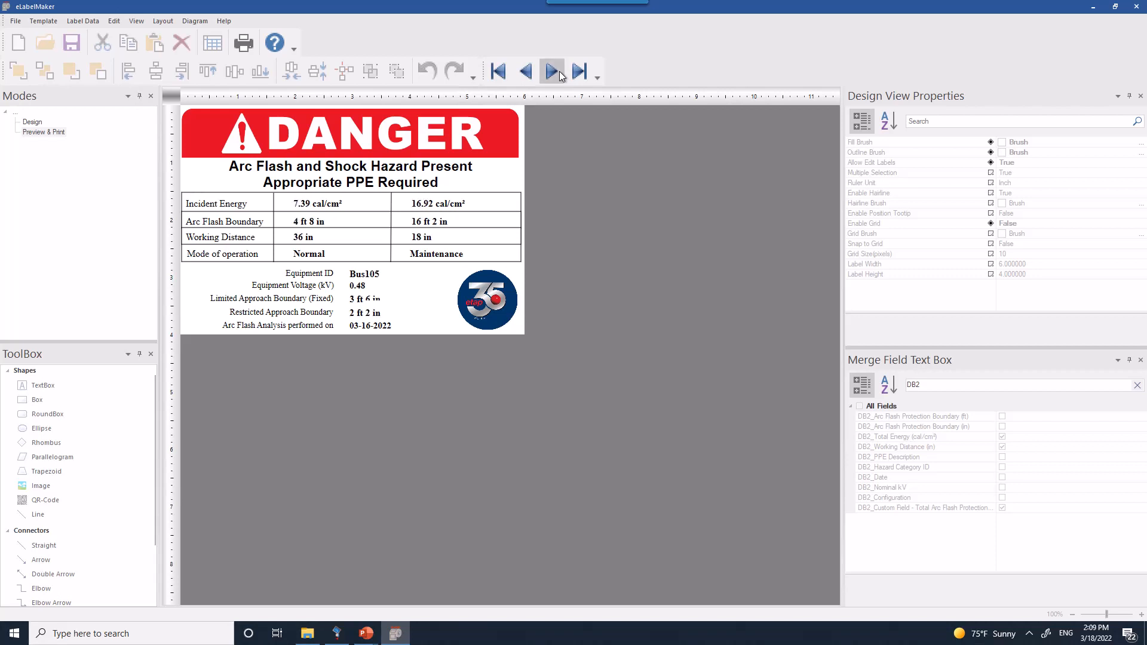
pyautogui.click(552, 72)
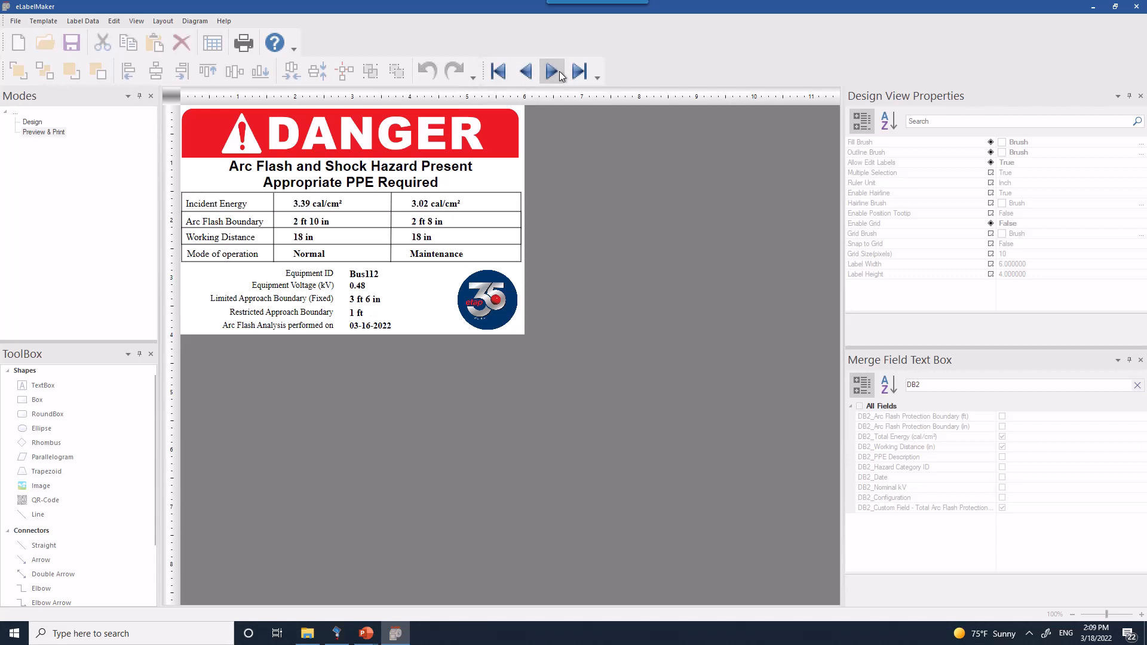
pyautogui.click(560, 72)
pyautogui.click(560, 72)
pyautogui.click(560, 72)
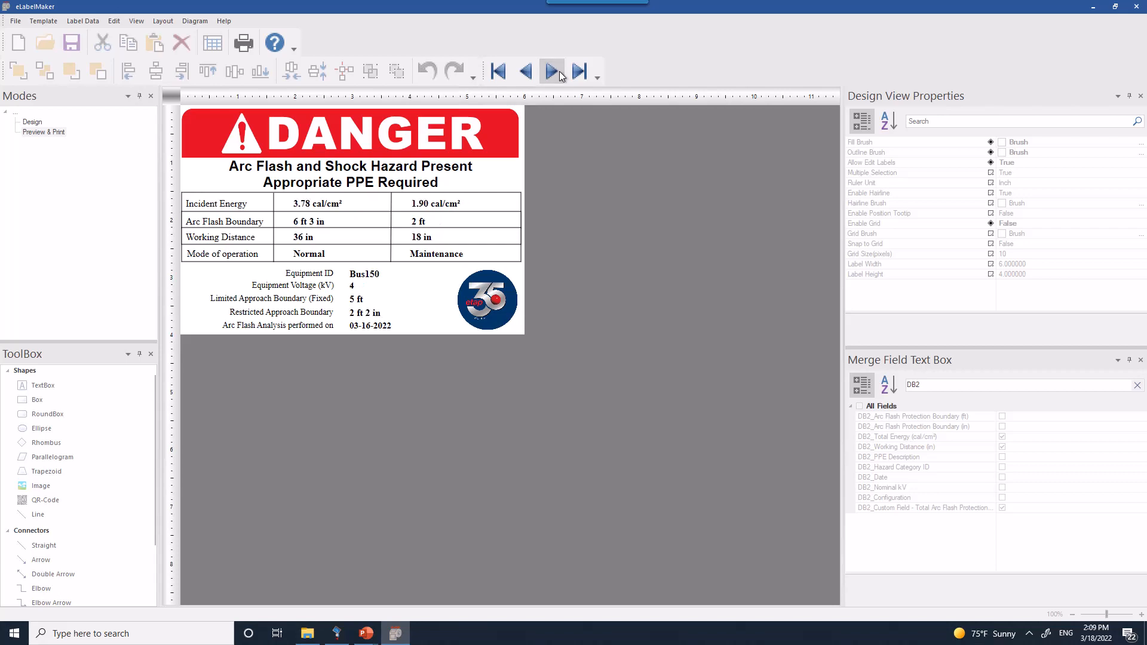
pyautogui.click(560, 73)
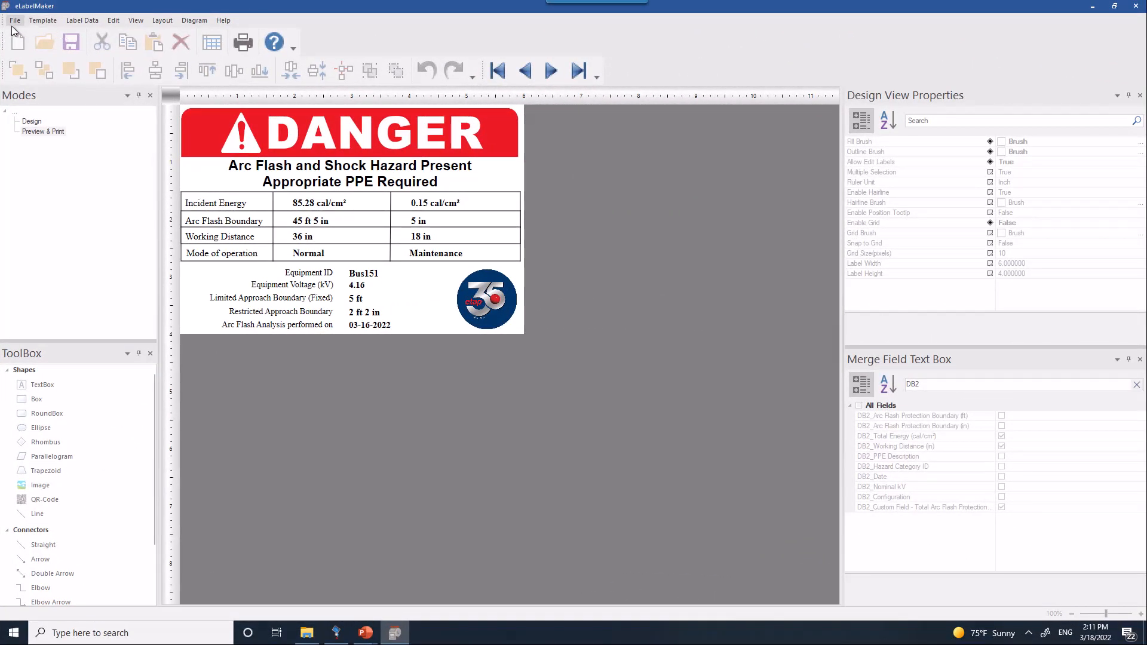
# Return to design mode and open the project Danger_QR_Code.xml from the SolutionDemonstrations\Danger_QR_Code folder.
pyautogui.click(33, 122)
pyautogui.click(15, 21)
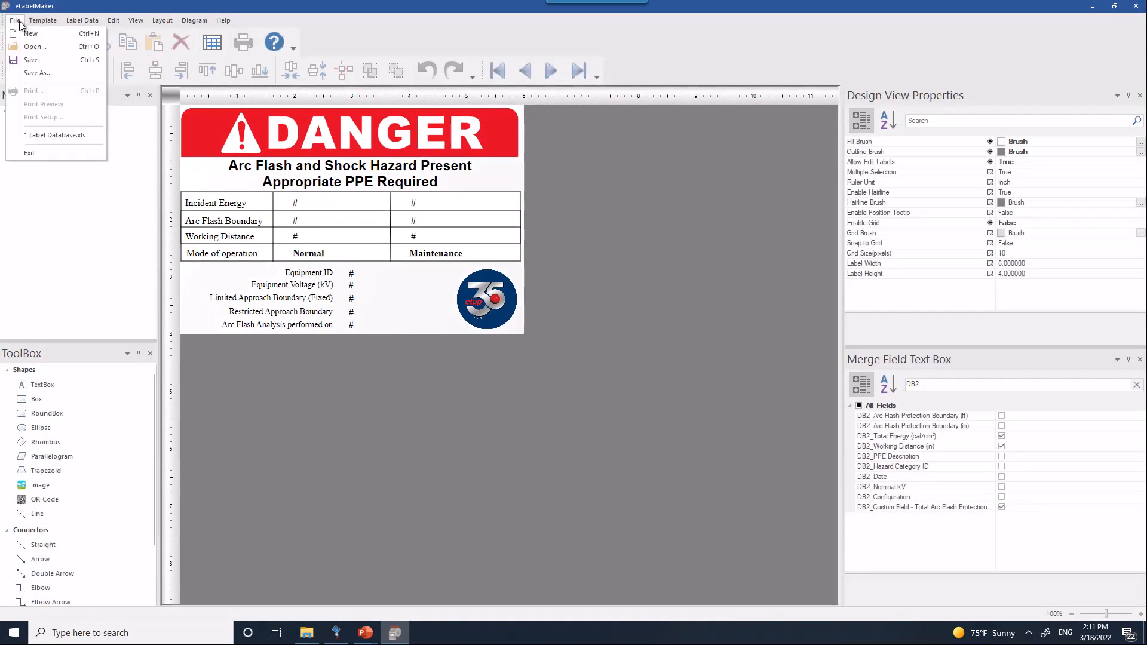
pyautogui.click(42, 48)
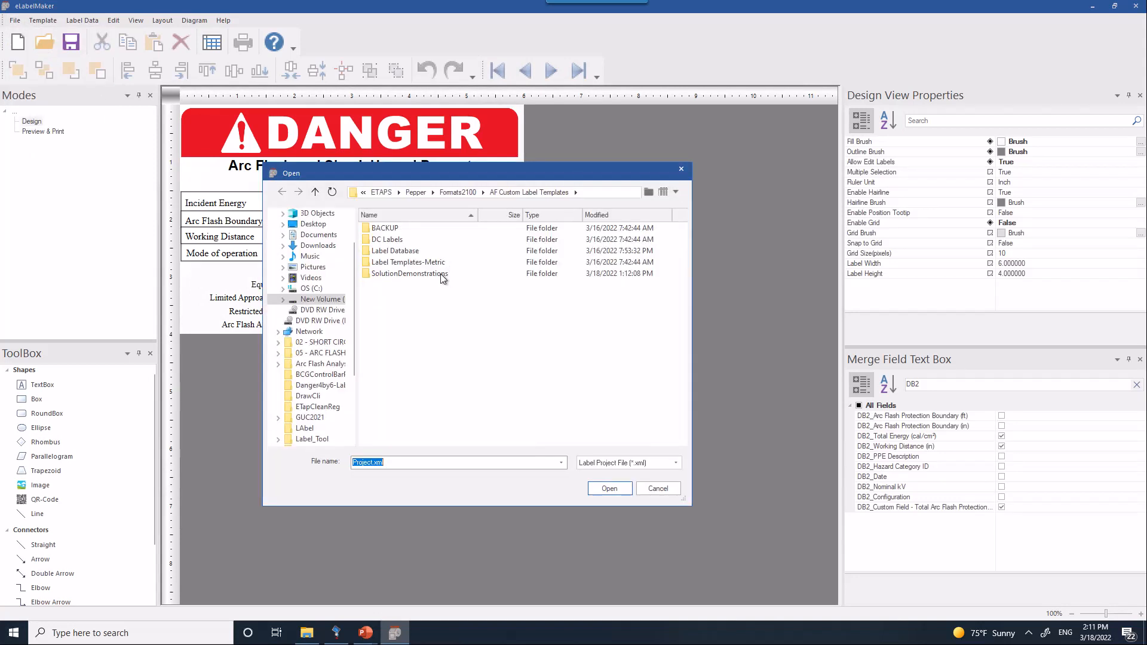
pyautogui.doubleClick(408, 276)
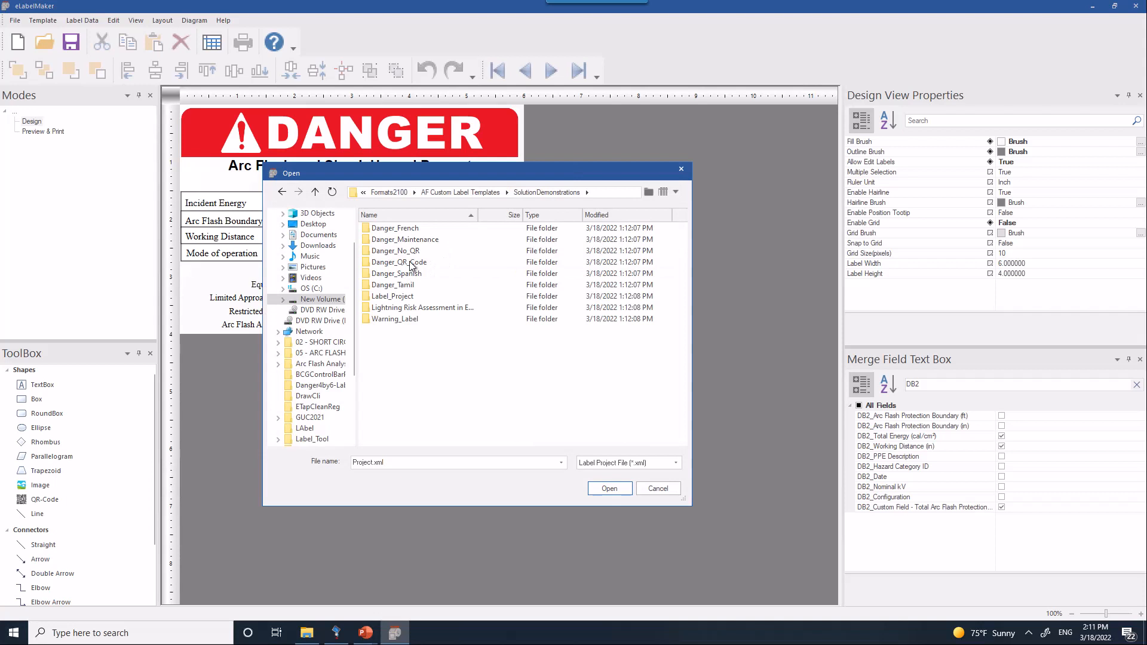
pyautogui.doubleClick(411, 264)
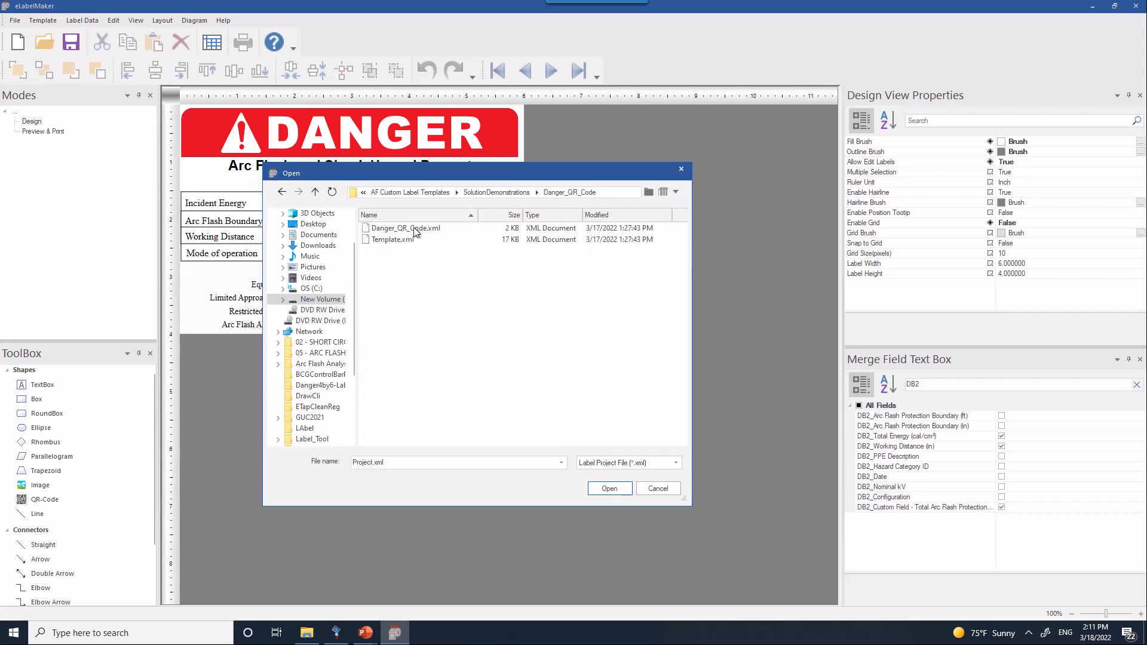
pyautogui.click(416, 230)
pyautogui.click(608, 488)
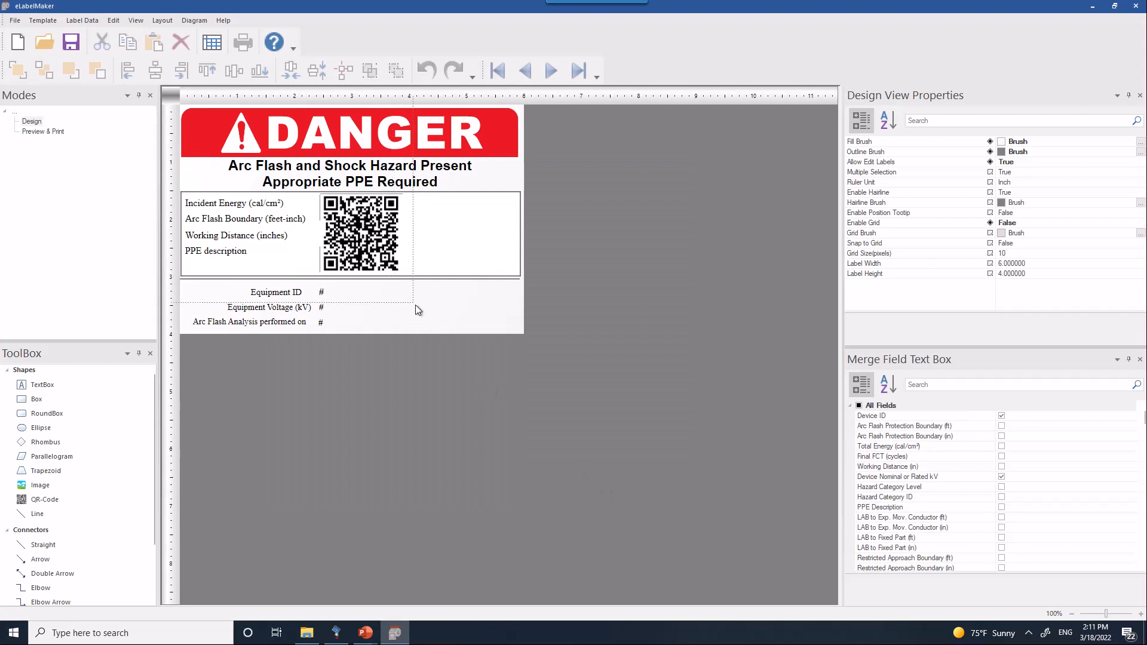
# Inspect the label's QR code object and review the QR-Code links in the label database's additional data without changing them.
pyautogui.click(391, 251)
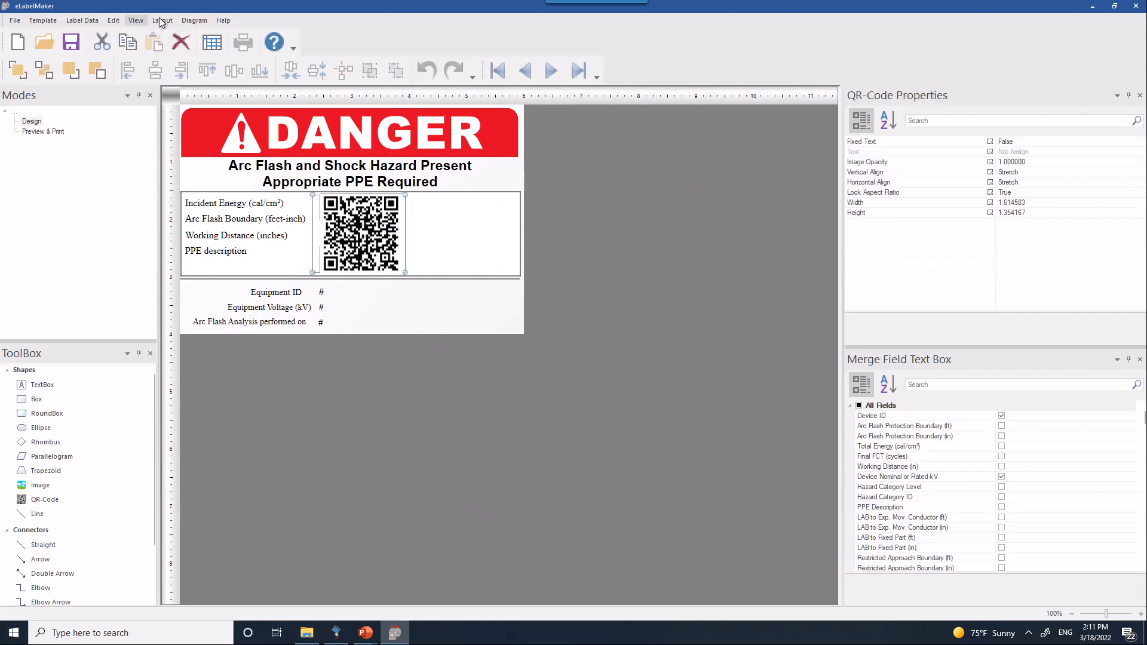
pyautogui.click(93, 22)
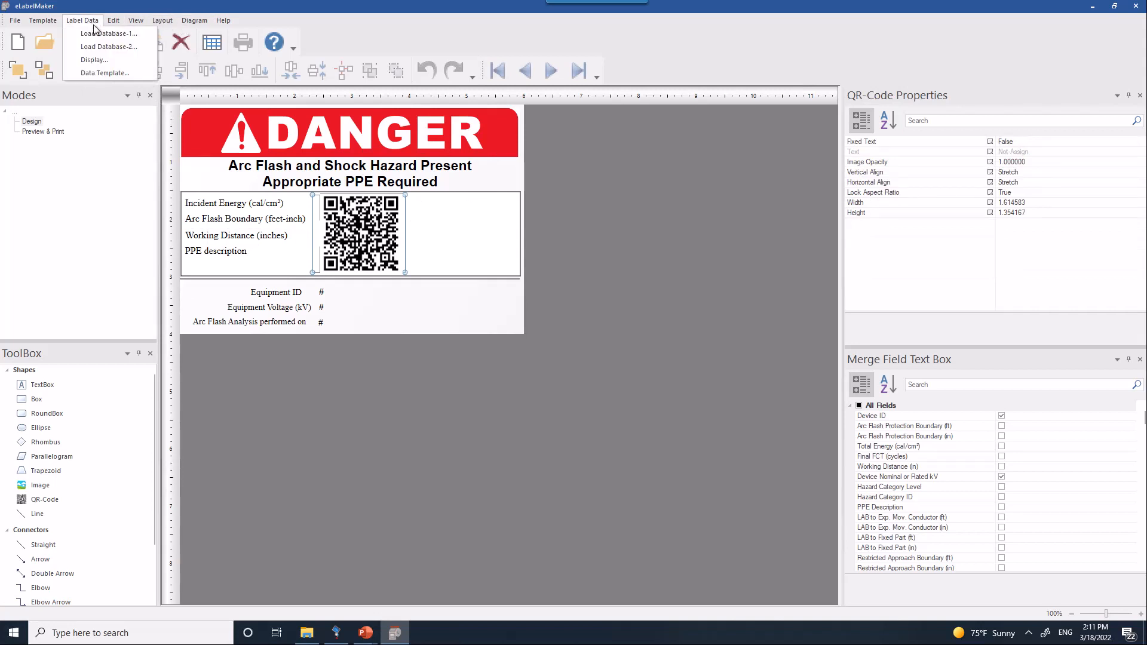
pyautogui.click(102, 60)
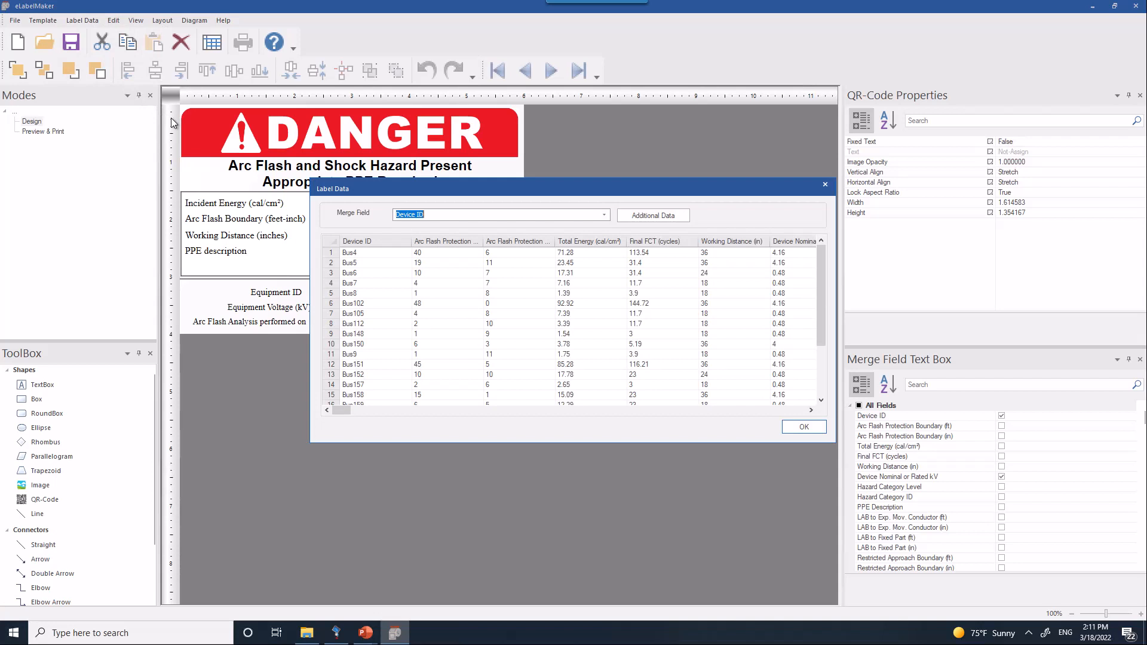
pyautogui.click(653, 217)
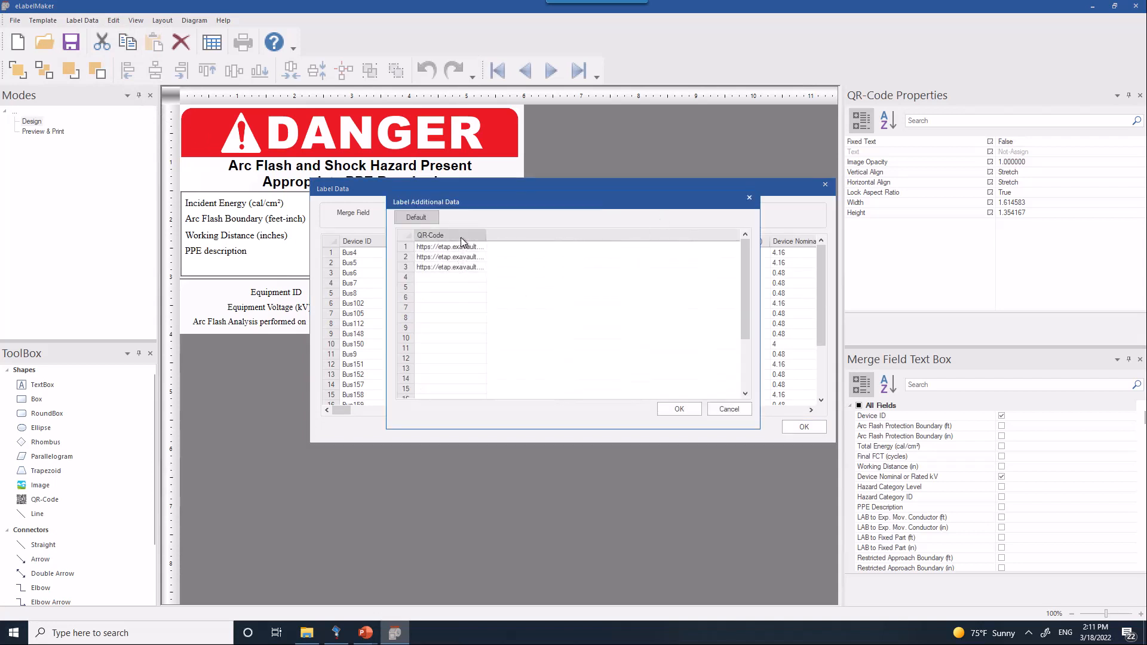
pyautogui.click(729, 410)
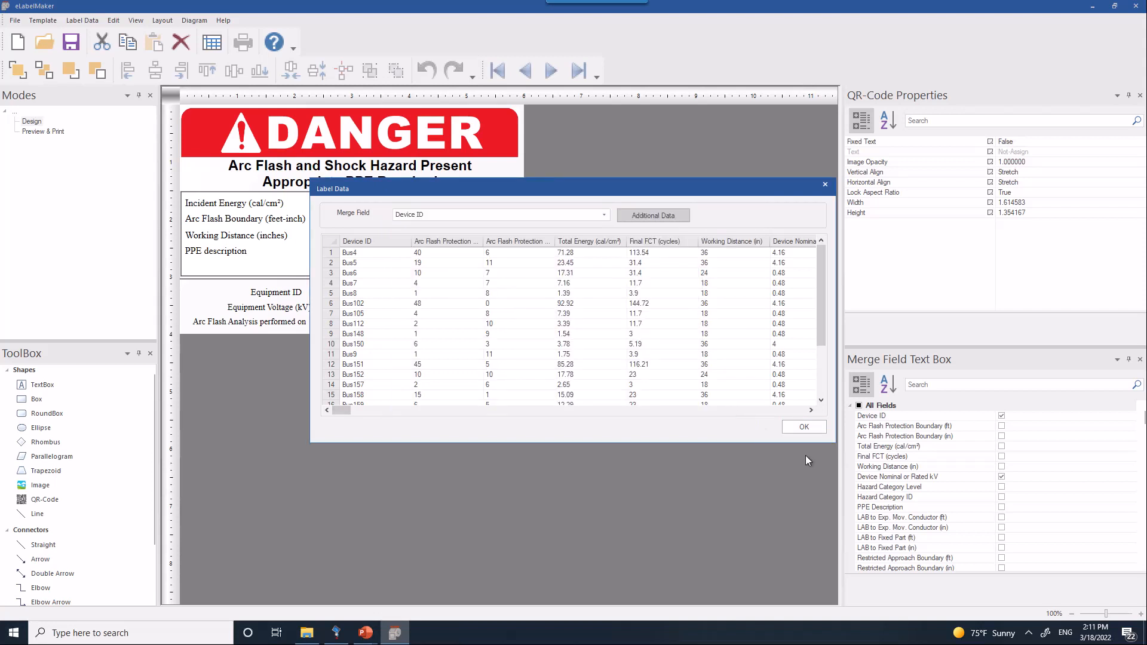
pyautogui.click(803, 428)
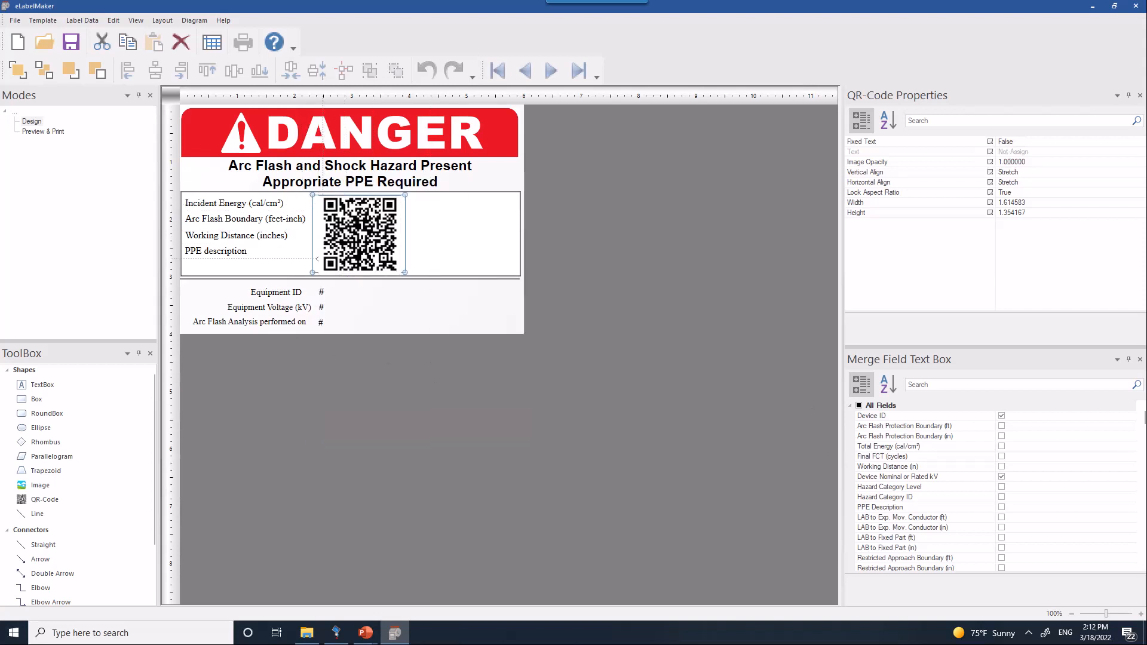
# Preview the QR code danger label and advance to the next equipment record.
pyautogui.click(291, 435)
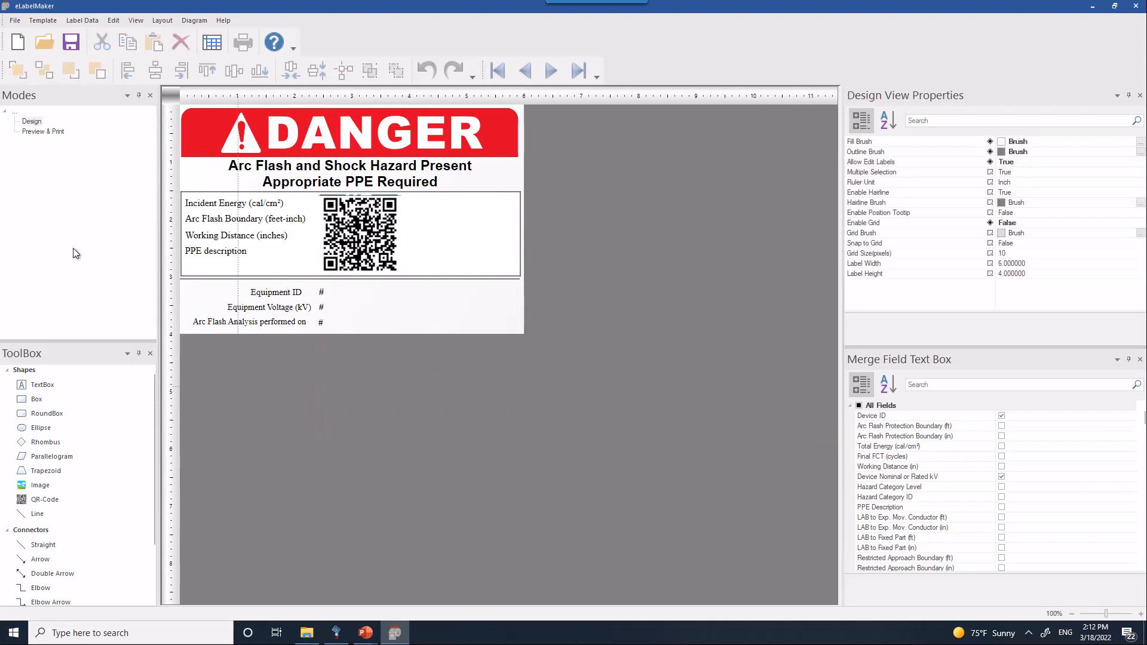
pyautogui.click(49, 132)
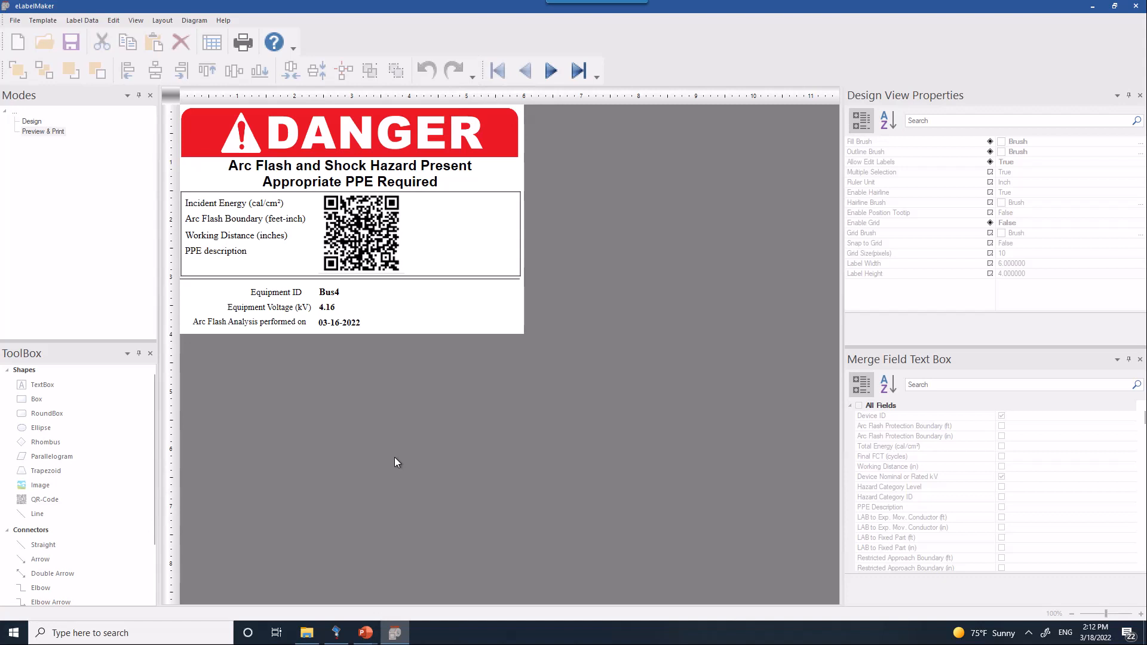
pyautogui.click(551, 71)
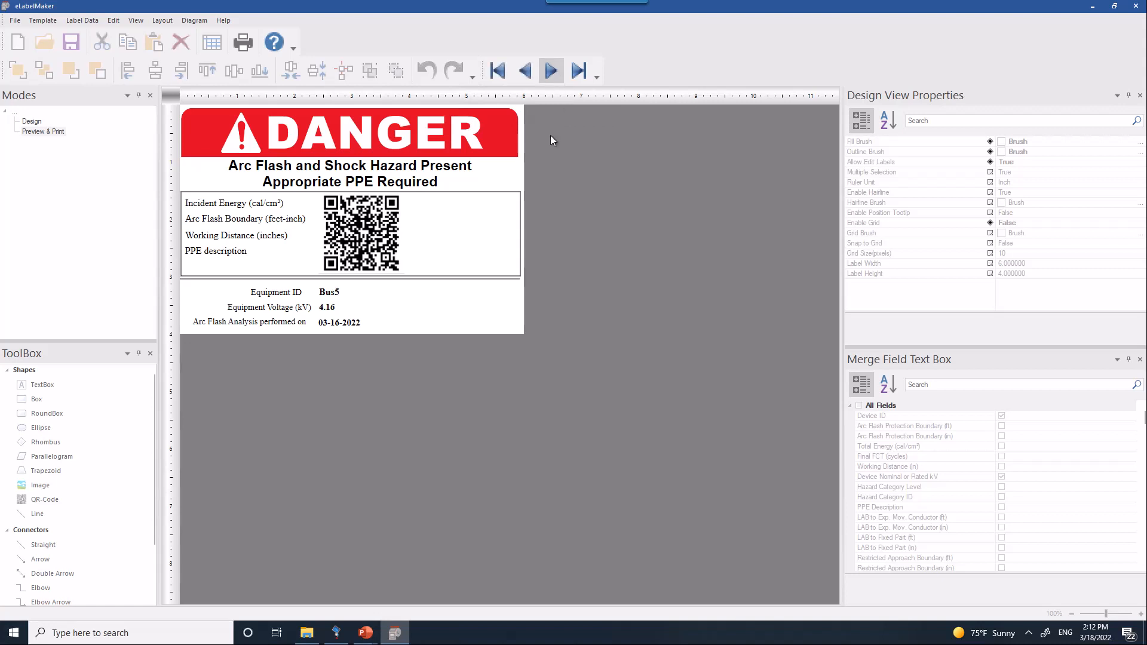